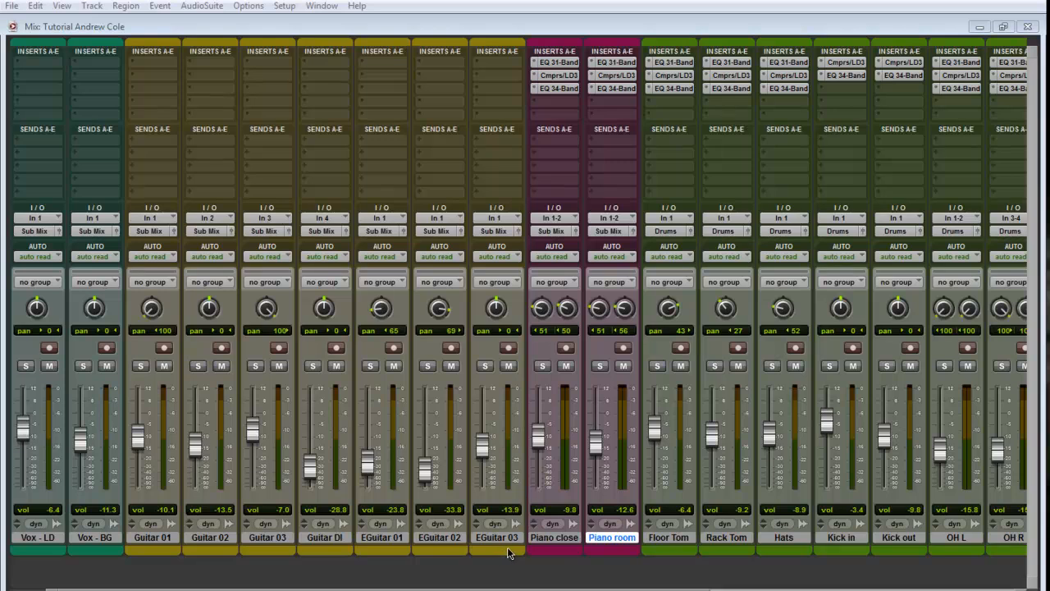
click(500, 536)
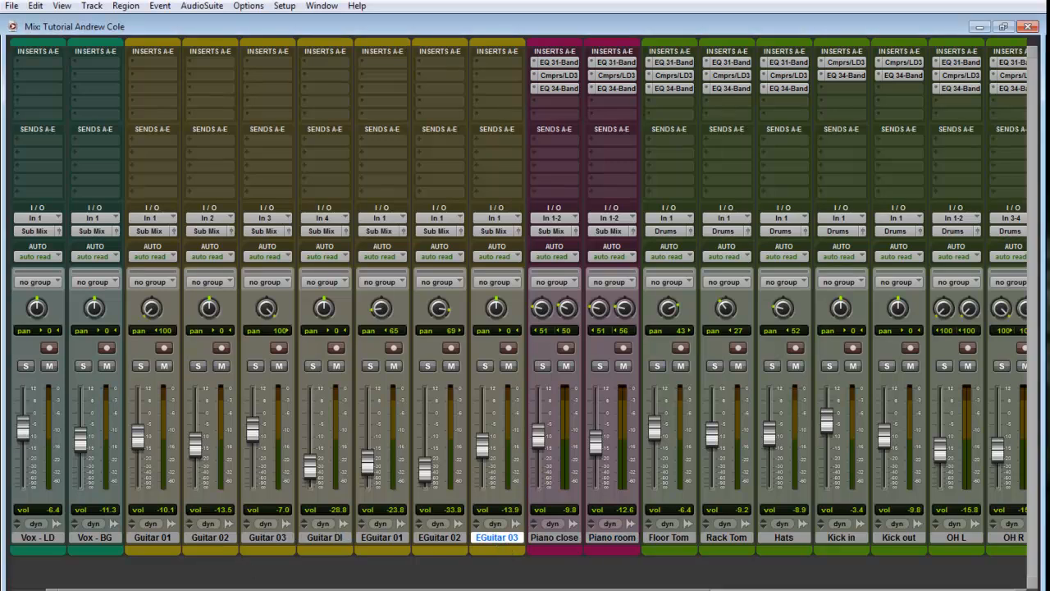
drag(246, 589, 285, 589)
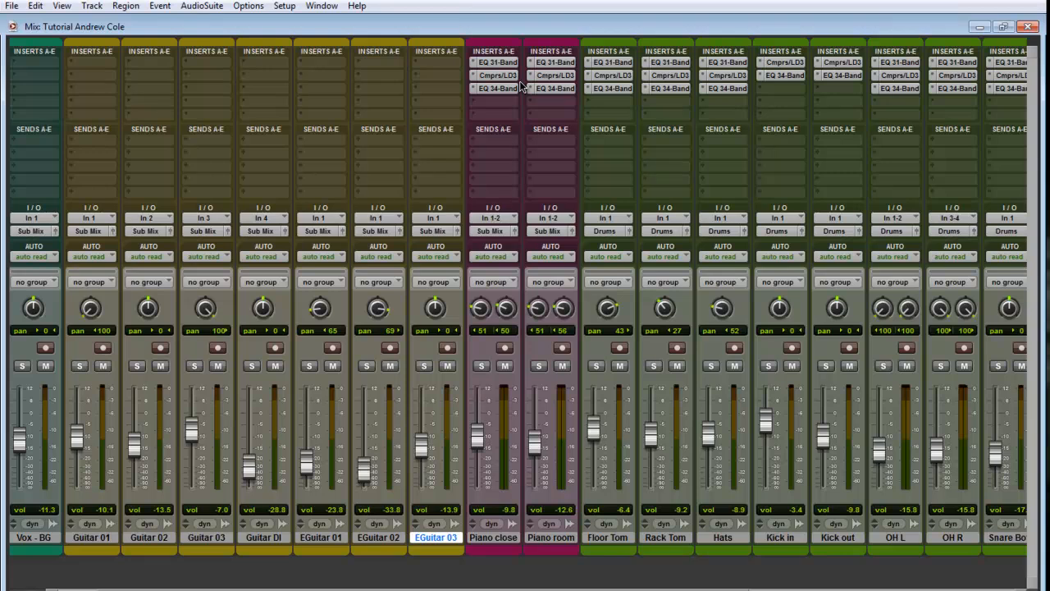
drag(285, 590, 247, 589)
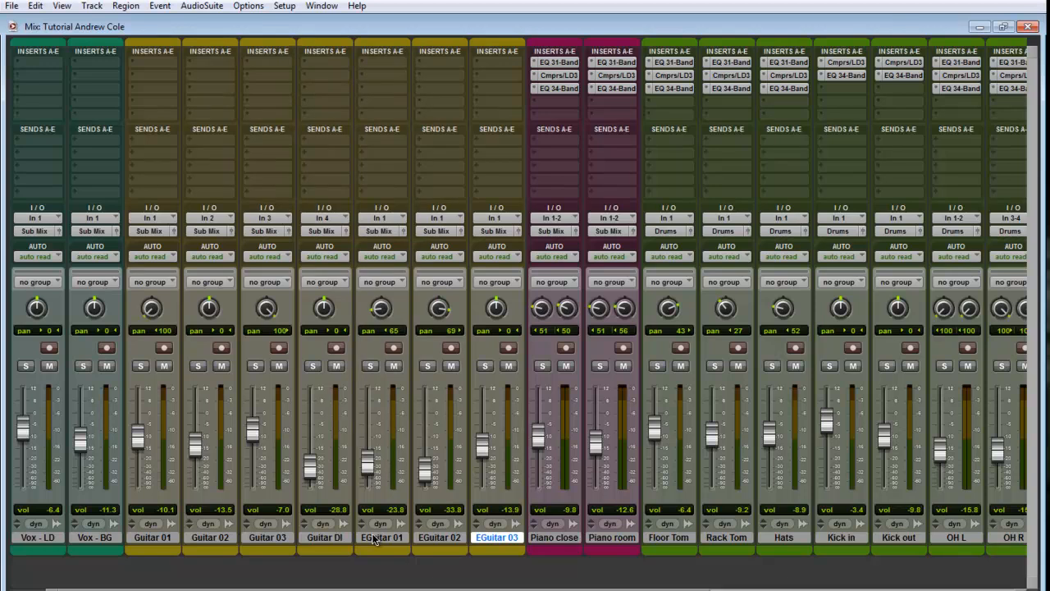
Solo the four acoustic guitar tracks: Guitar 01, Guitar 02, Guitar 03 and Guitar DI
click(136, 537)
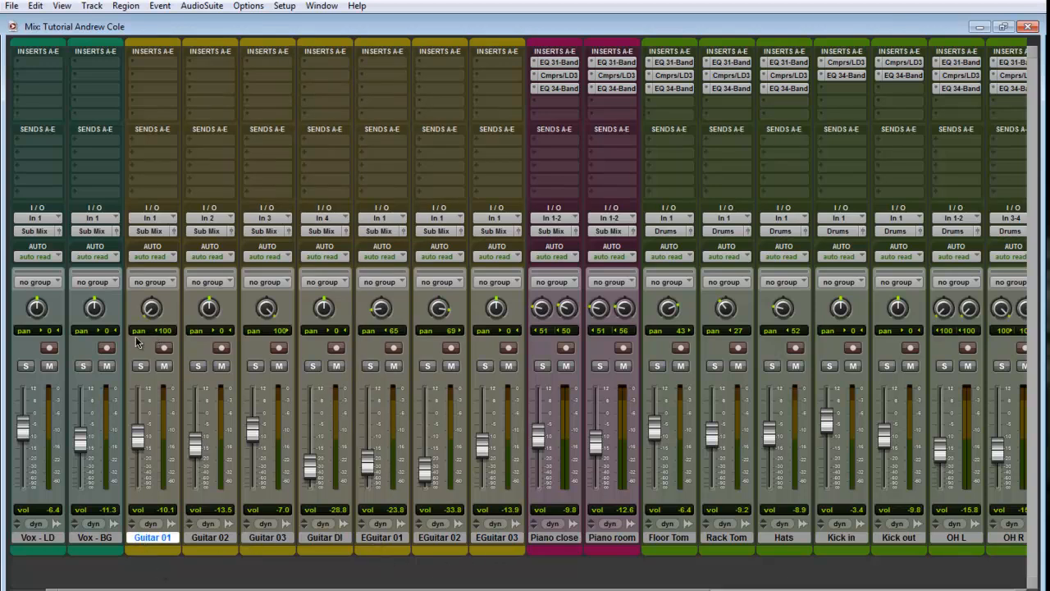
click(140, 366)
click(198, 366)
click(255, 366)
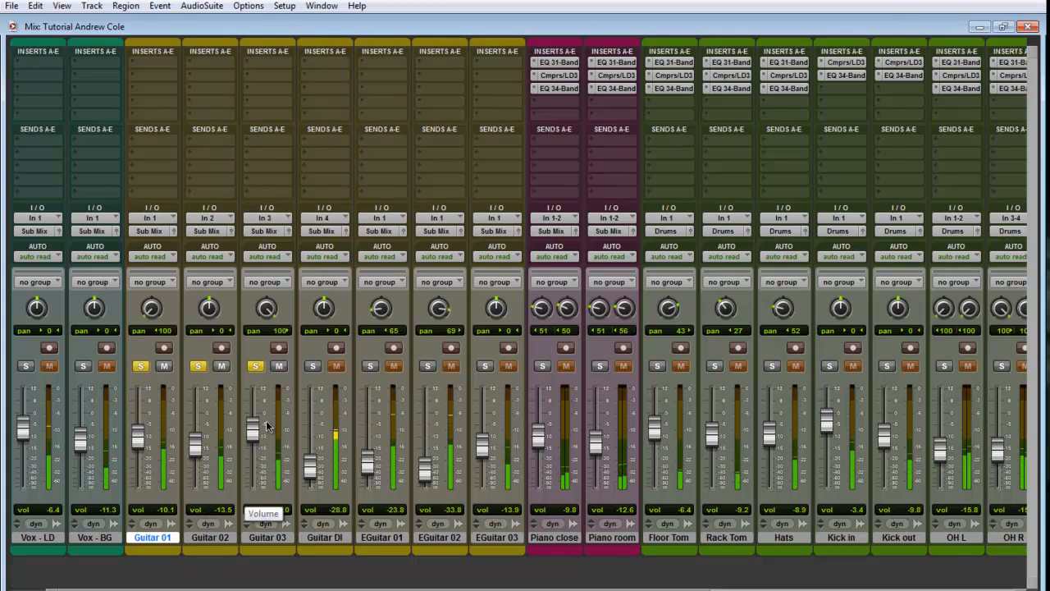
click(313, 365)
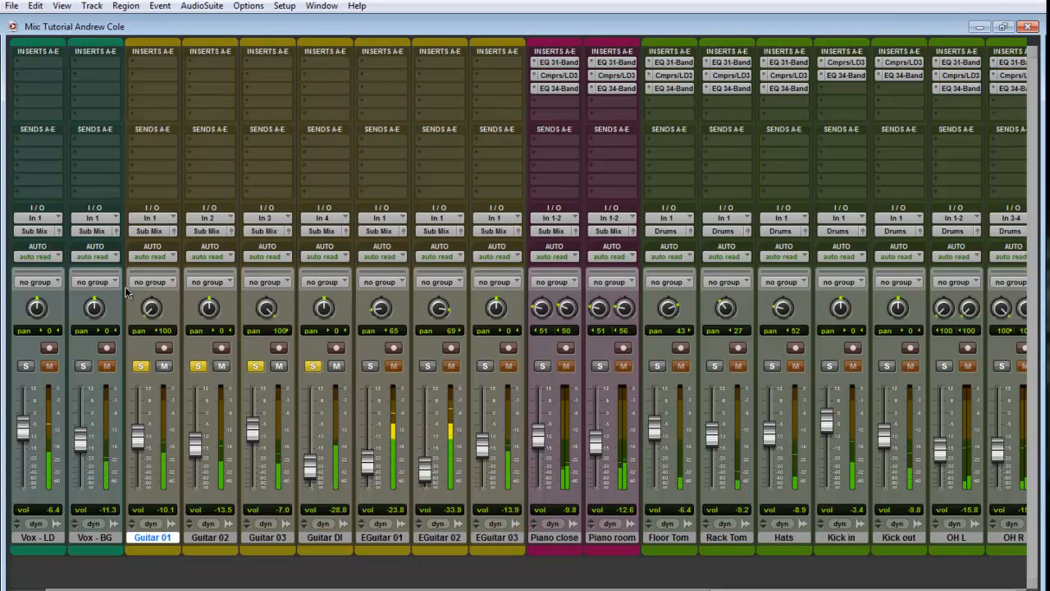
Mute Guitar 02 and Guitar DI, clear their solos, and raise Guitar 01's volume to -7.7 dB
click(221, 365)
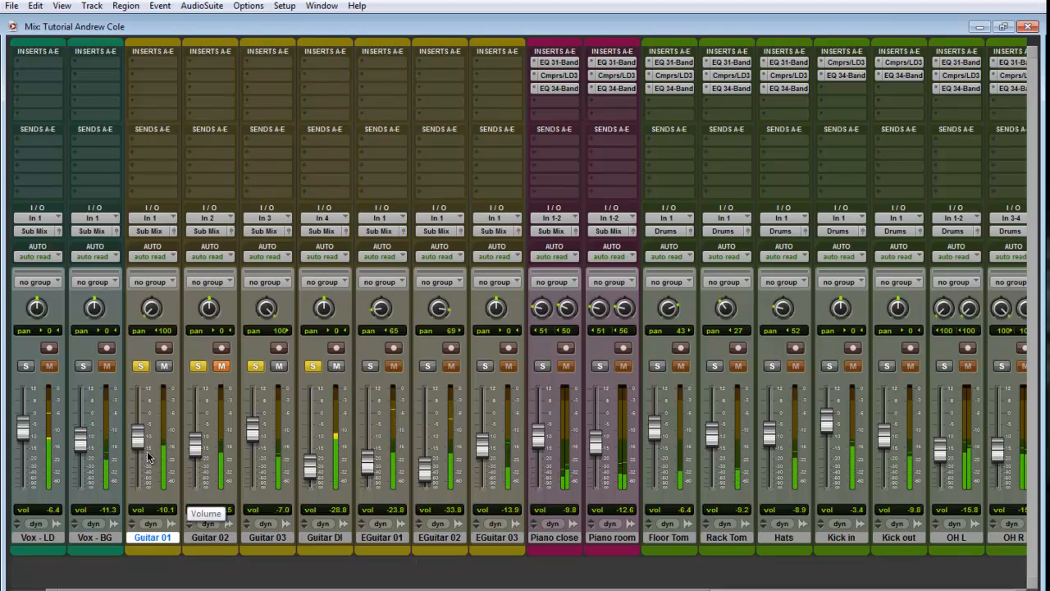
drag(140, 441, 138, 437)
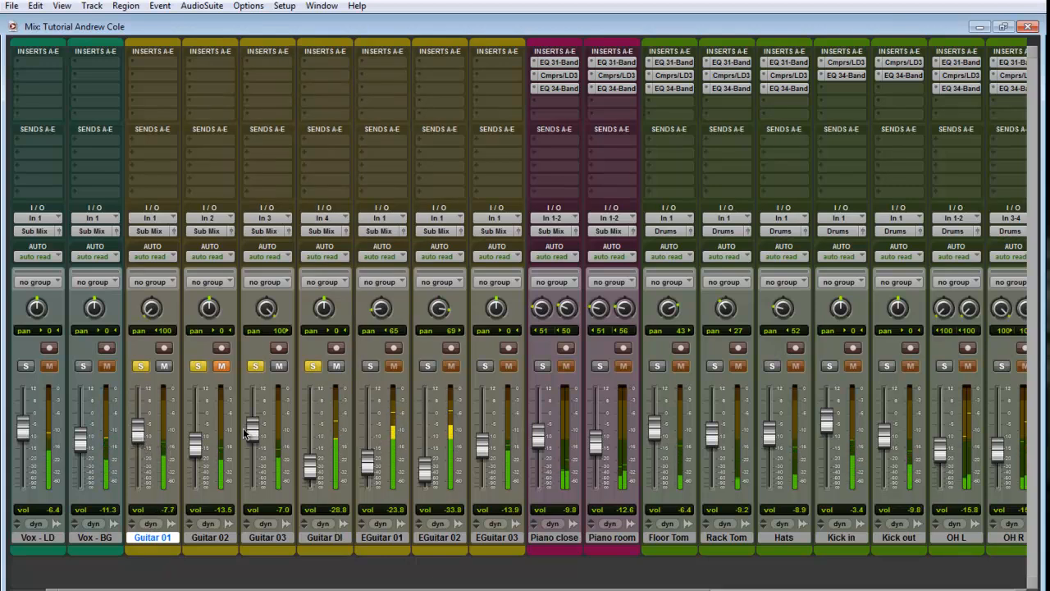
click(335, 367)
click(313, 366)
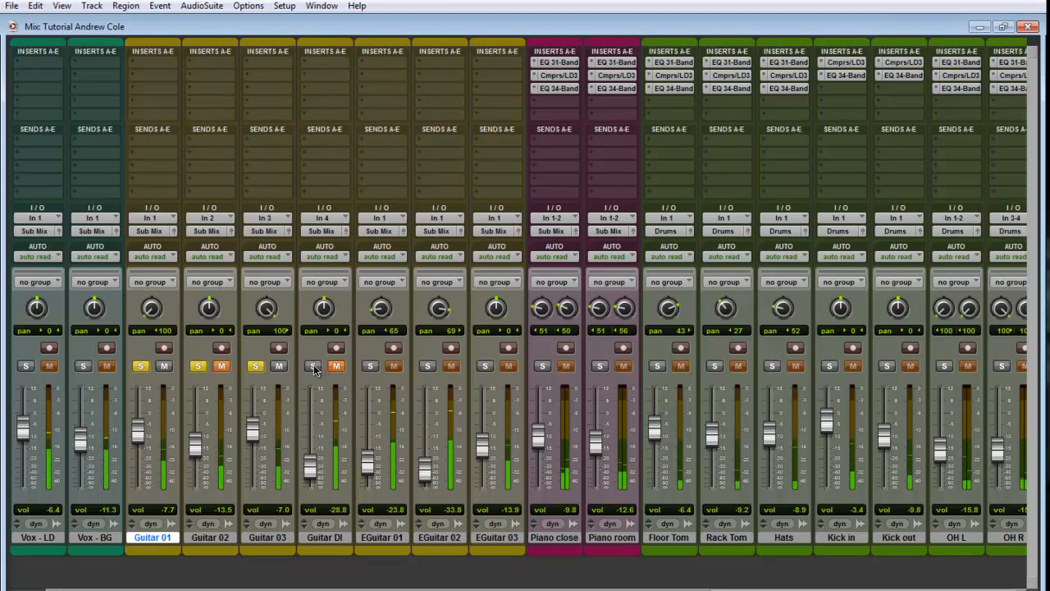
click(198, 366)
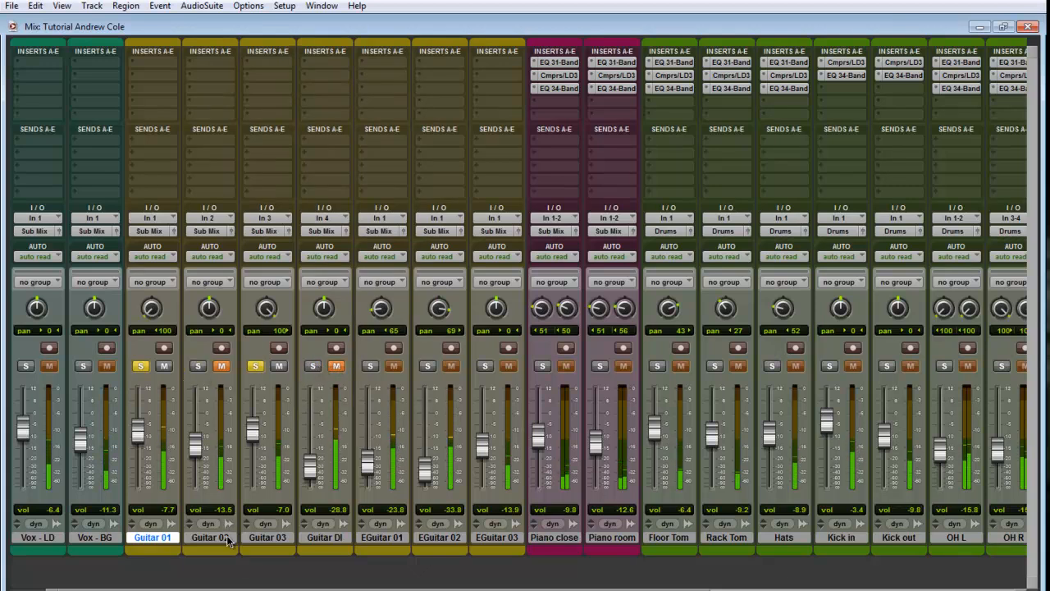
Unmute and solo Guitar 02 to compare it with Guitar 01 and Guitar 03, and clear its solo
click(222, 367)
click(200, 369)
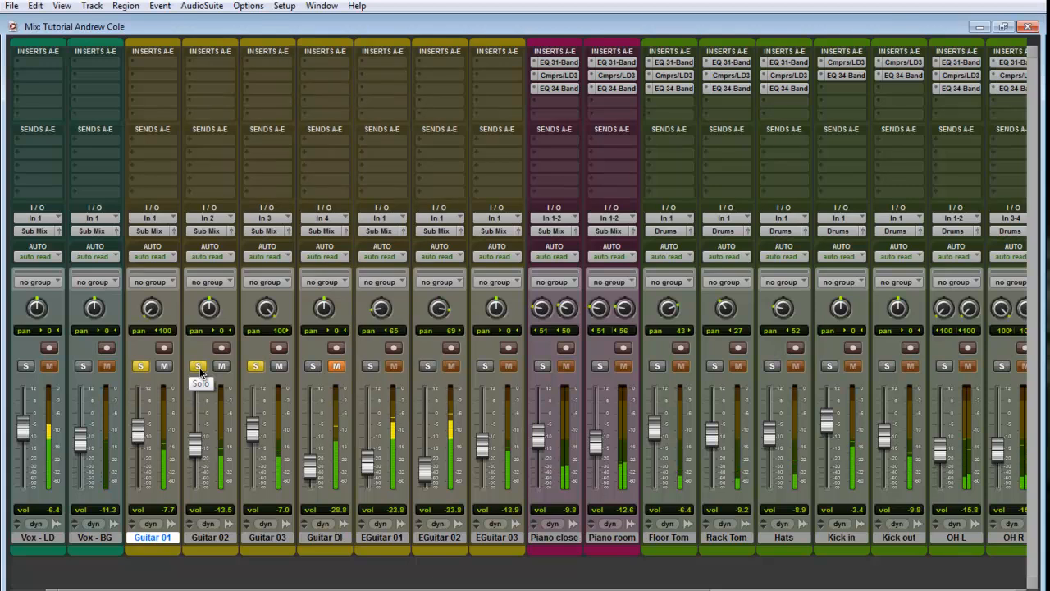
click(200, 368)
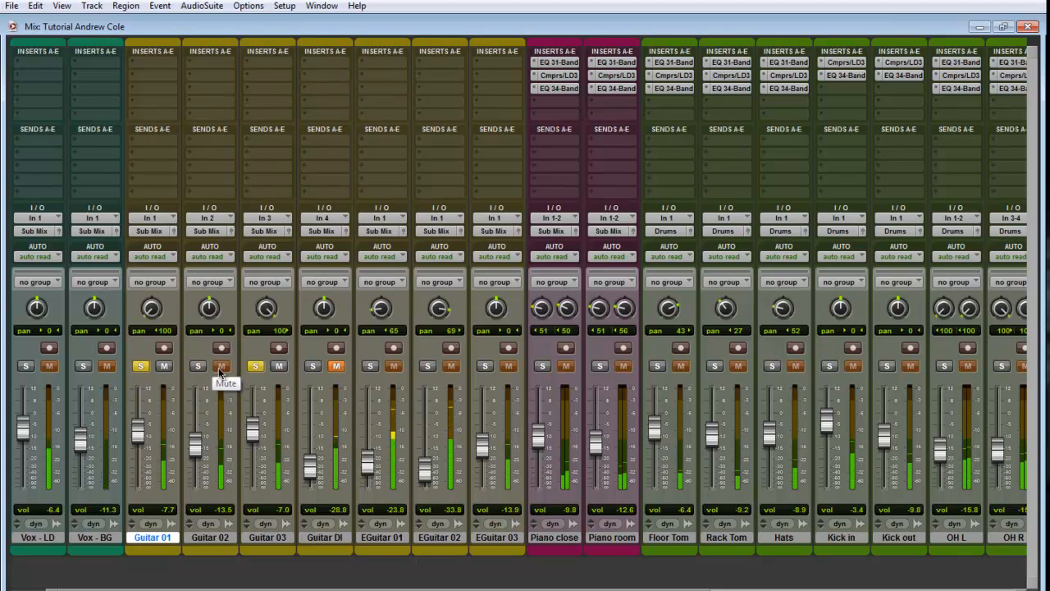
Clear the solos on Guitar 01 and Guitar 03, and mute Guitar 02
click(140, 366)
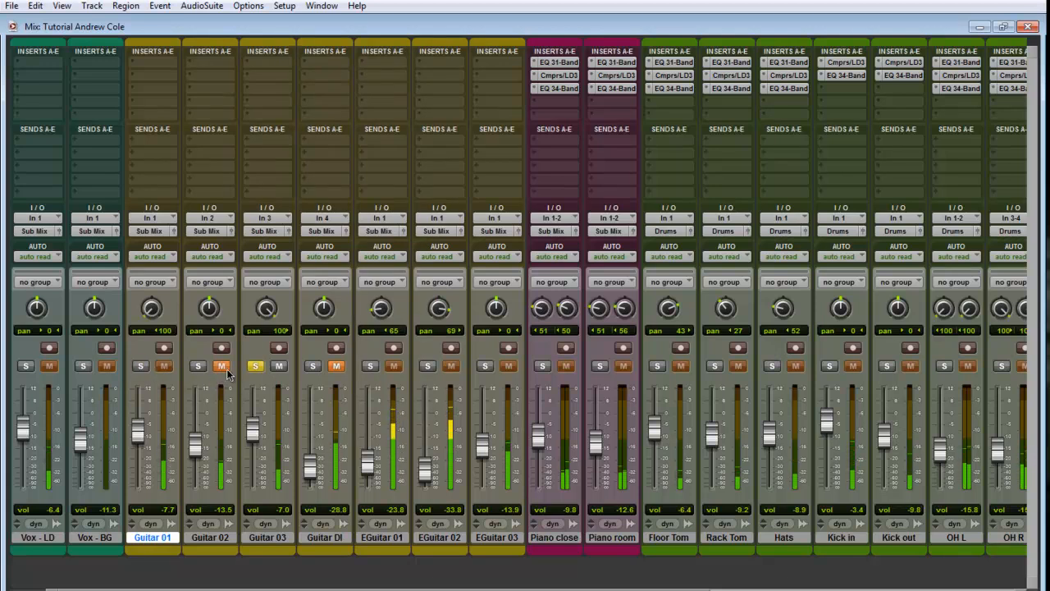
click(221, 366)
click(256, 367)
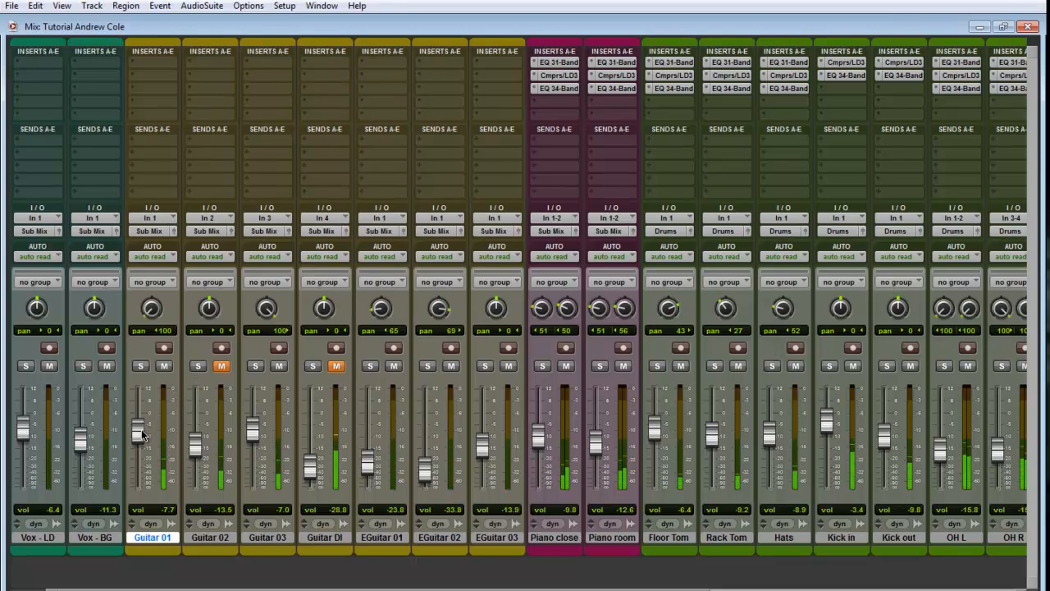
Raise Guitar 01 and Guitar 03 to -4.9 dB, and pan them 25 left and 25 right respectively
drag(141, 428, 138, 423)
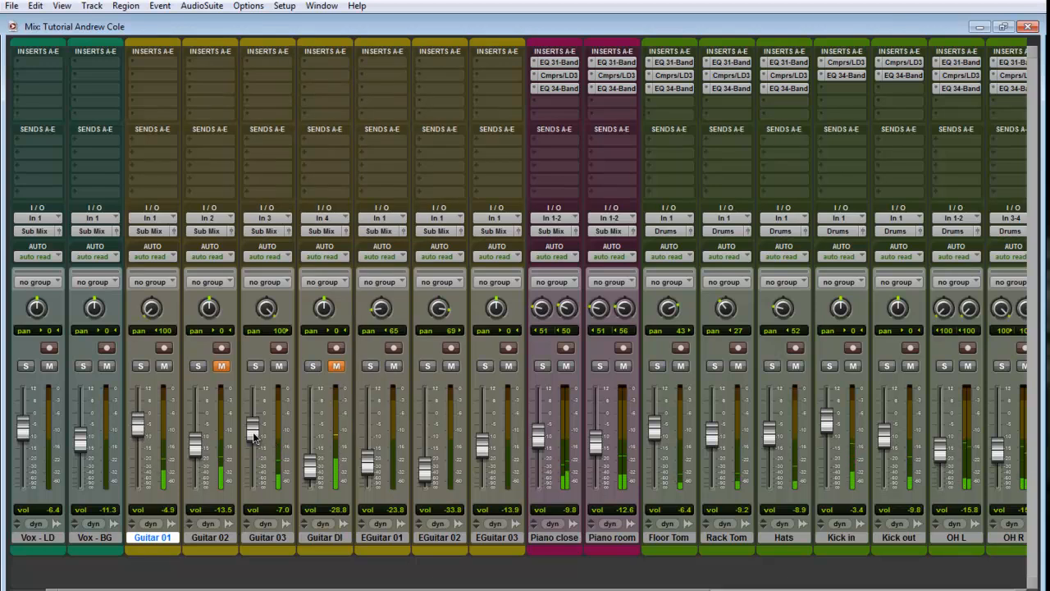
drag(255, 437, 255, 432)
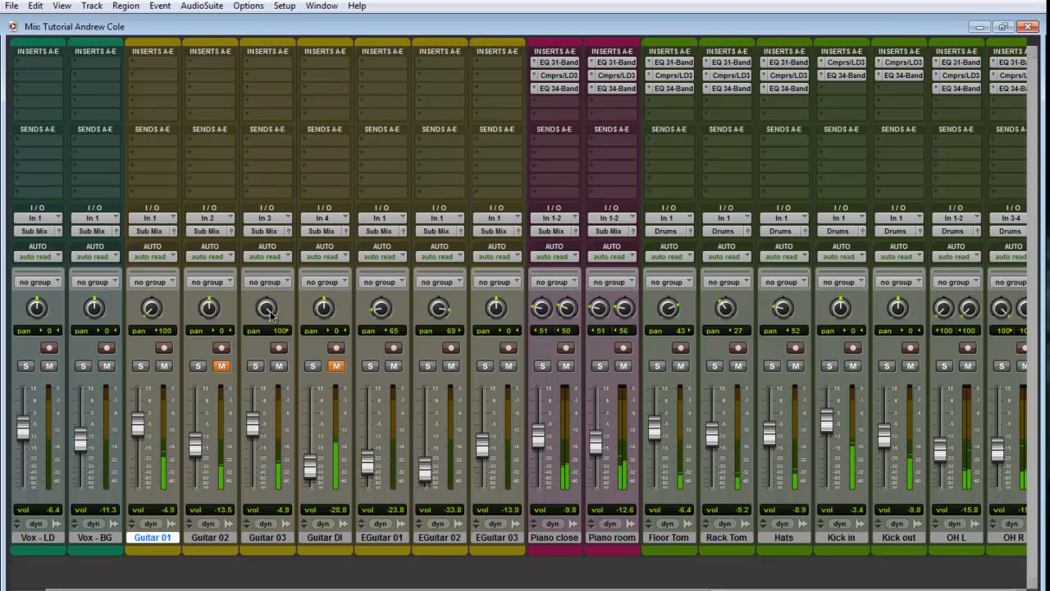
drag(267, 309, 268, 358)
drag(151, 312, 151, 274)
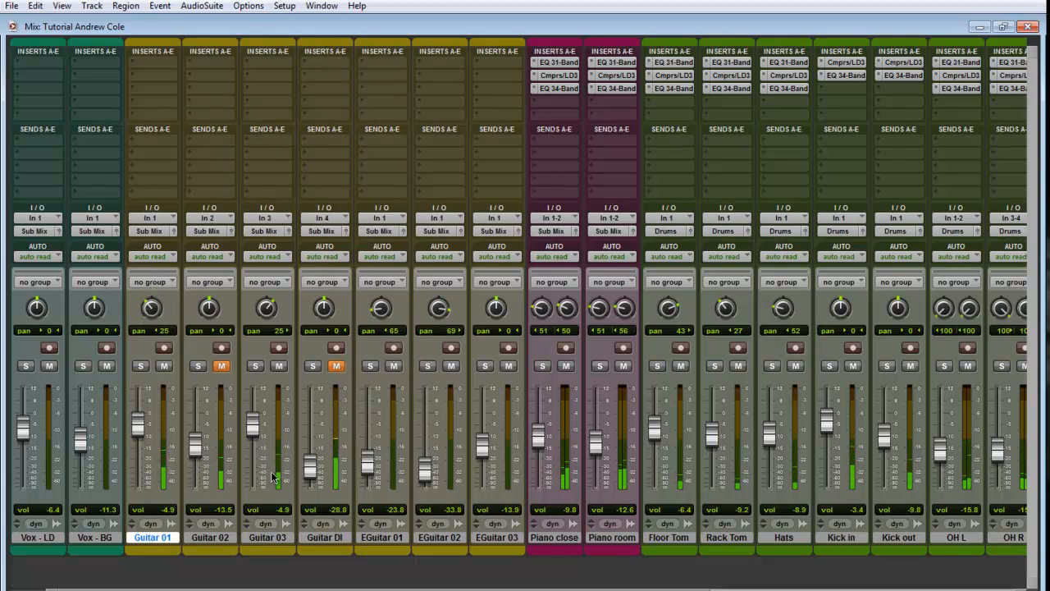
Remove the unused Guitar 02 and Guitar DI tracks from the mixer
click(211, 540)
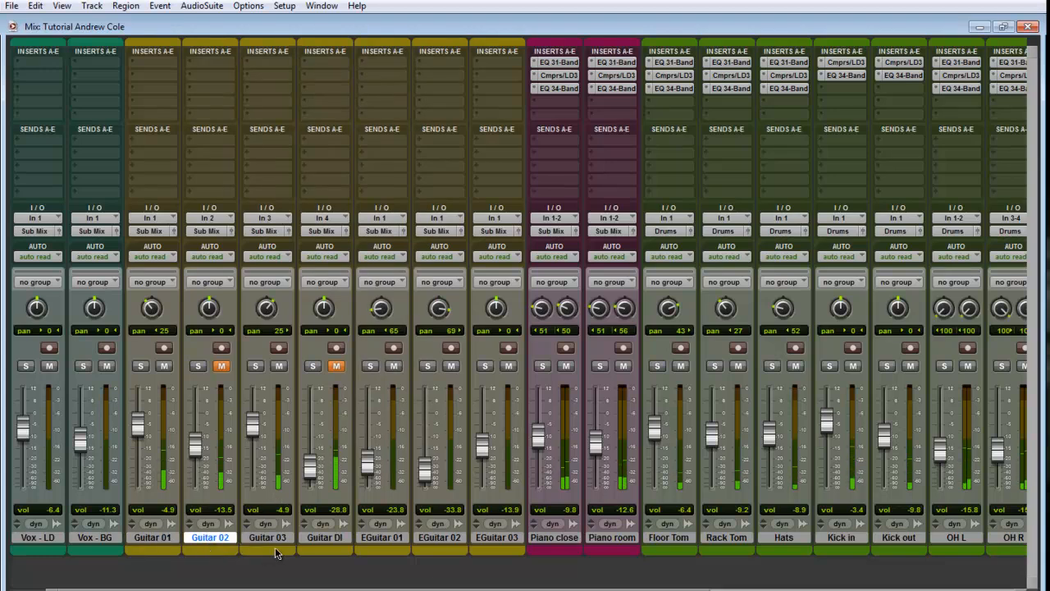
ctrl+click(320, 542)
right_click(324, 540)
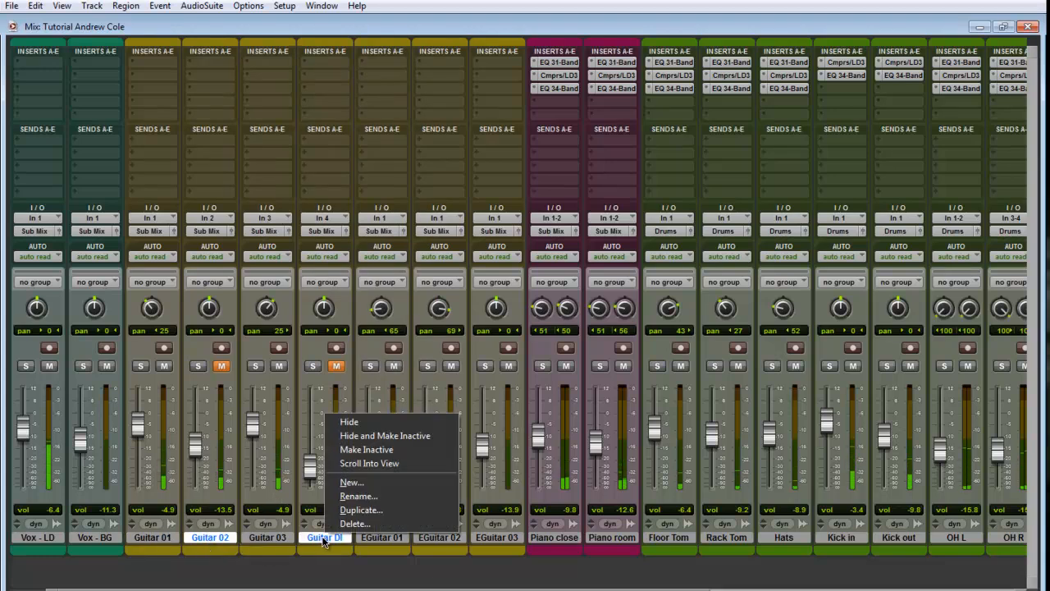
click(374, 525)
click(496, 222)
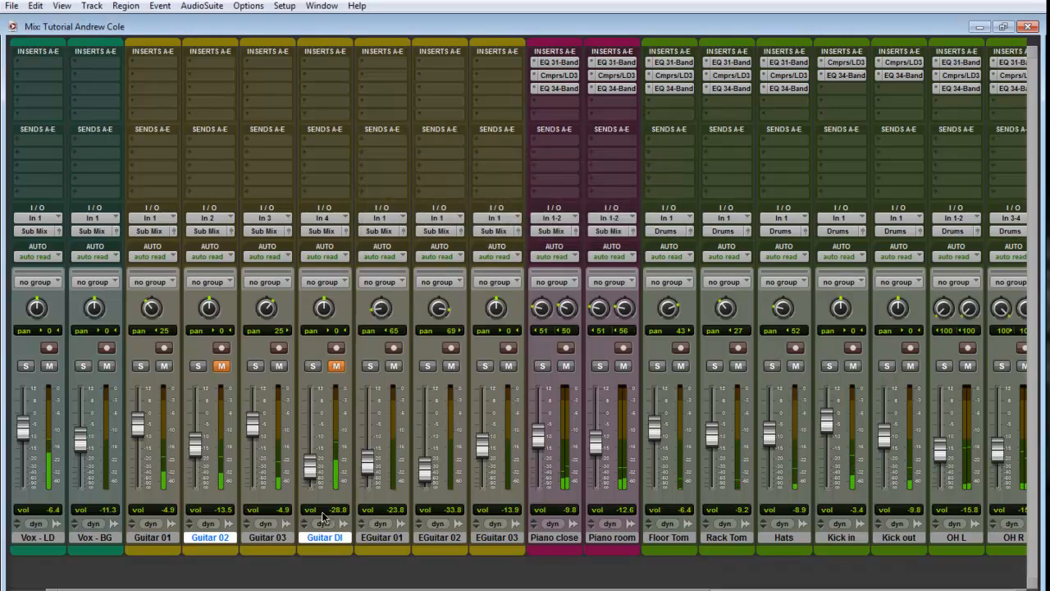
right_click(322, 538)
click(394, 449)
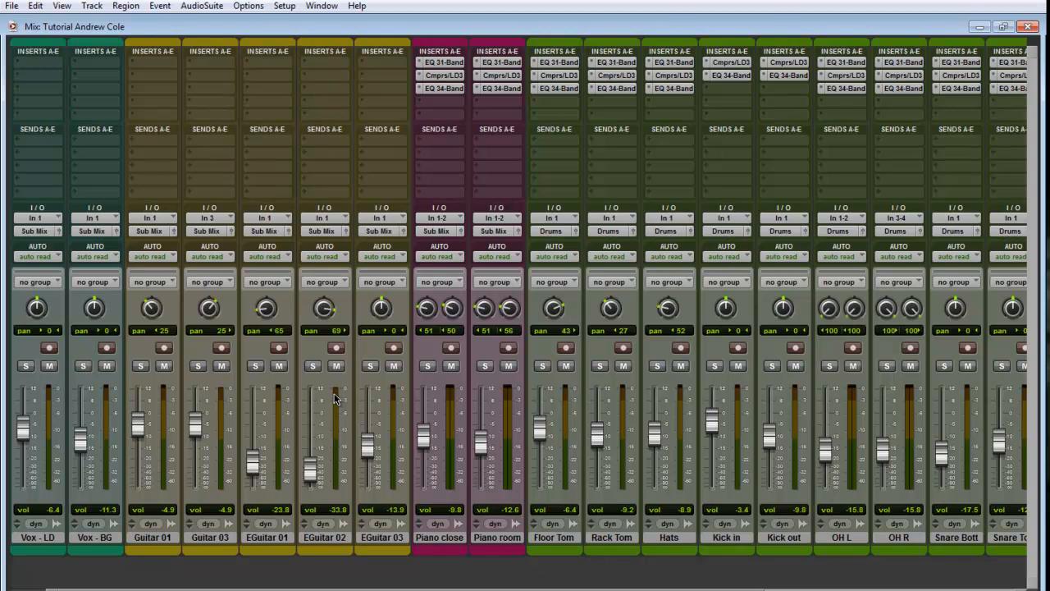
drag(480, 588, 14, 586)
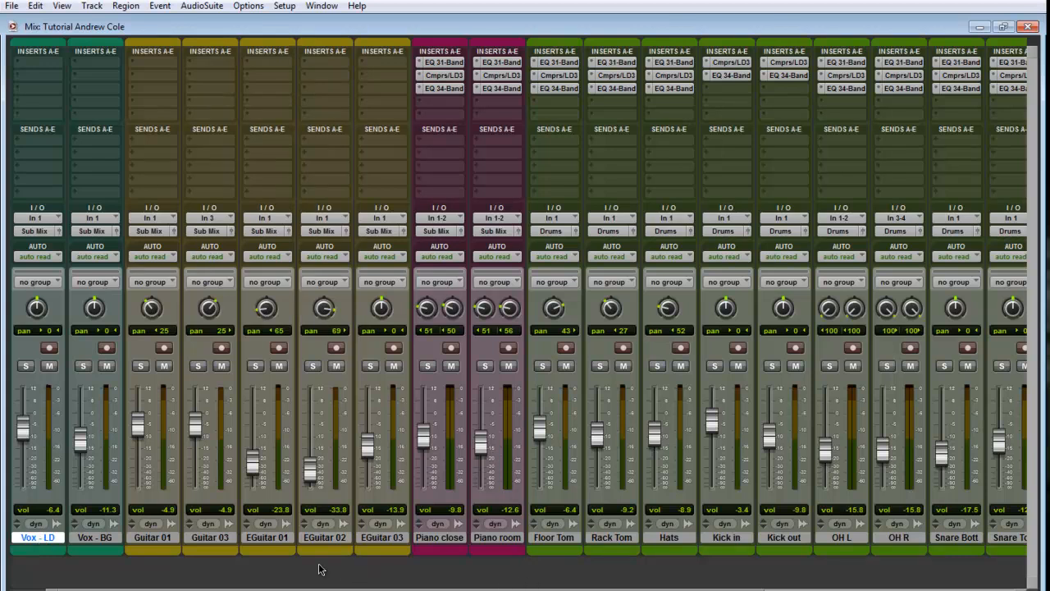
drag(348, 588, 252, 589)
click(80, 538)
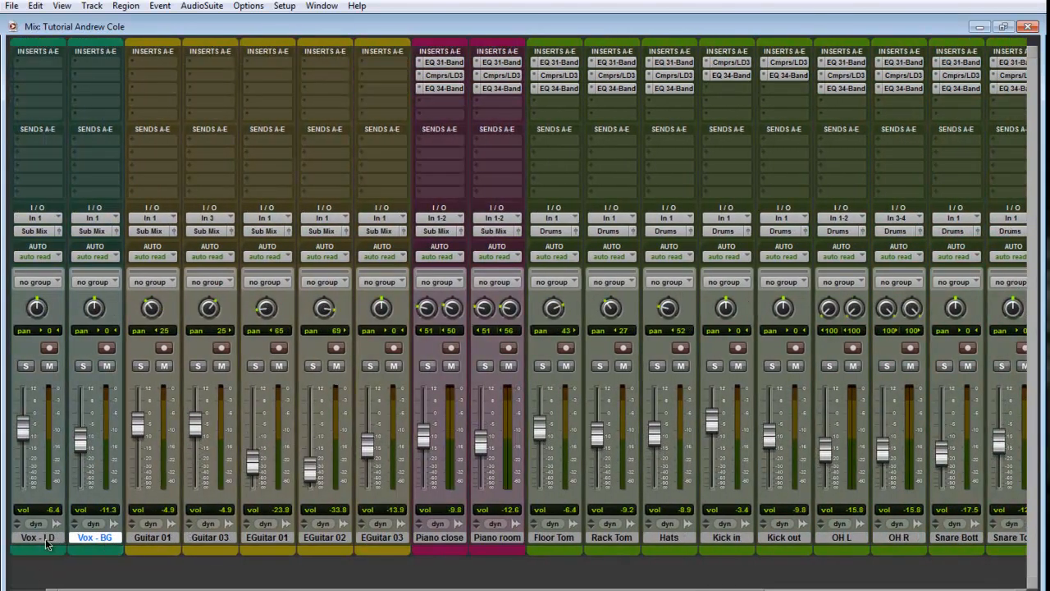
click(47, 538)
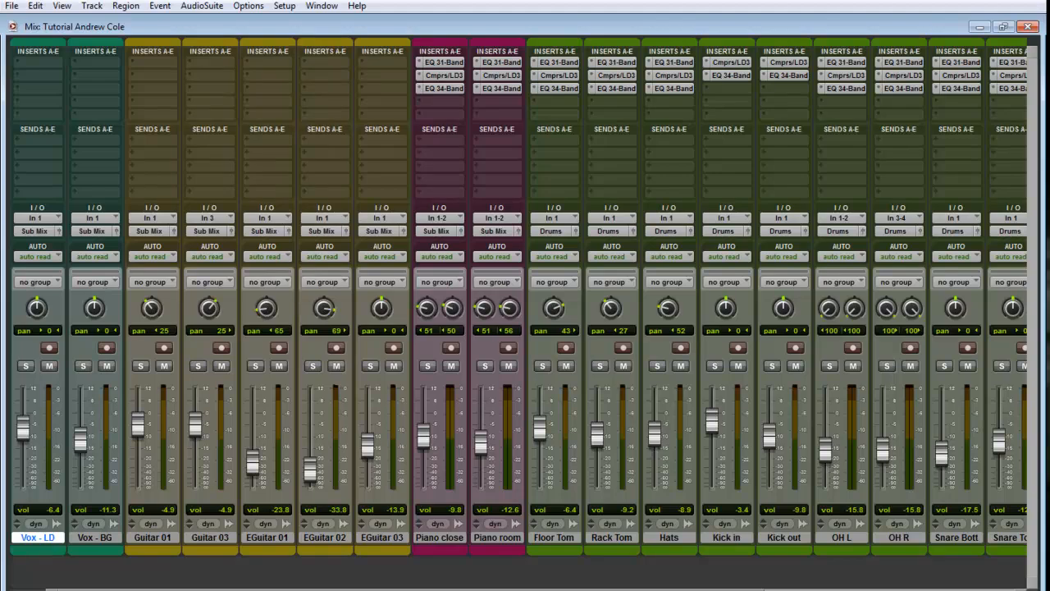
mouse_move(109, 590)
mouse_move(402, 589)
mouse_down()
mouse_move(648, 589)
mouse_move(402, 589)
mouse_up()
Select the EGuitar 01, EGuitar 02 and EGuitar 03 tracks and solo all three
click(281, 540)
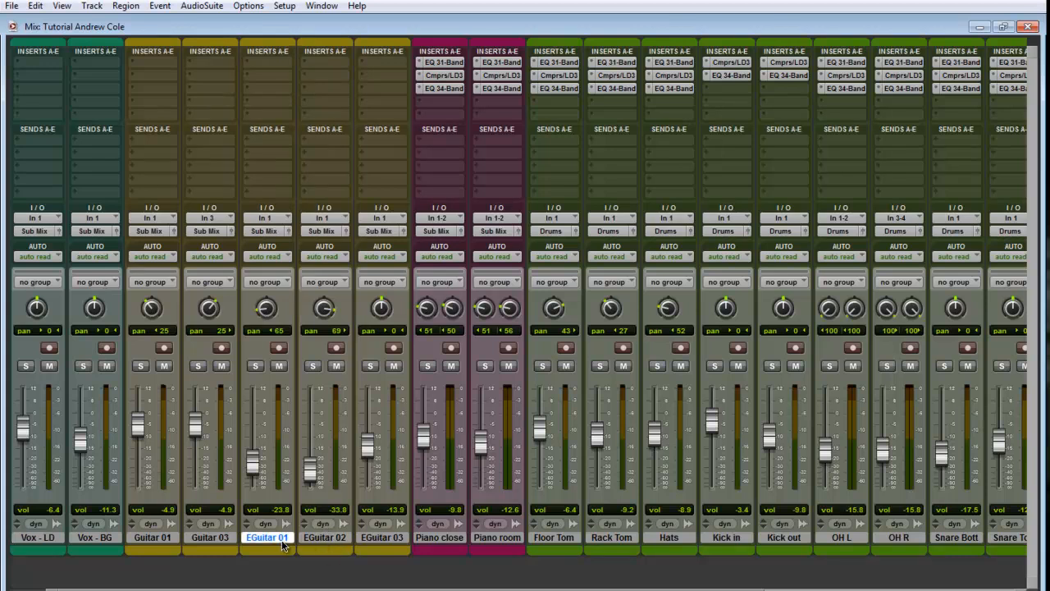
shift+click(382, 538)
click(370, 366)
click(313, 365)
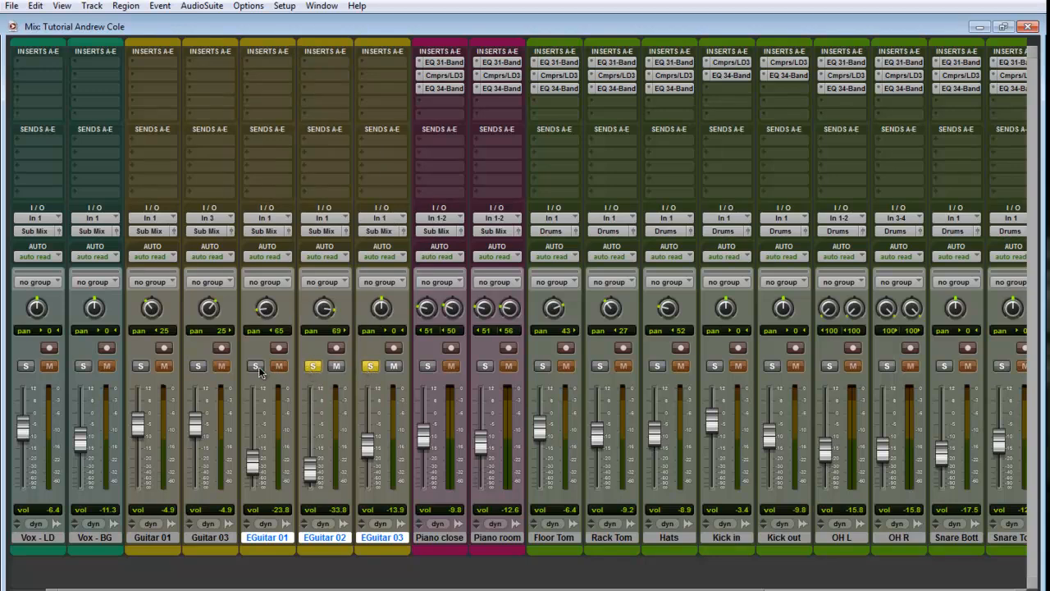
click(255, 366)
In the Edit window, select bars 39 to 58 on EGuitar 01 and play that section
click(1028, 26)
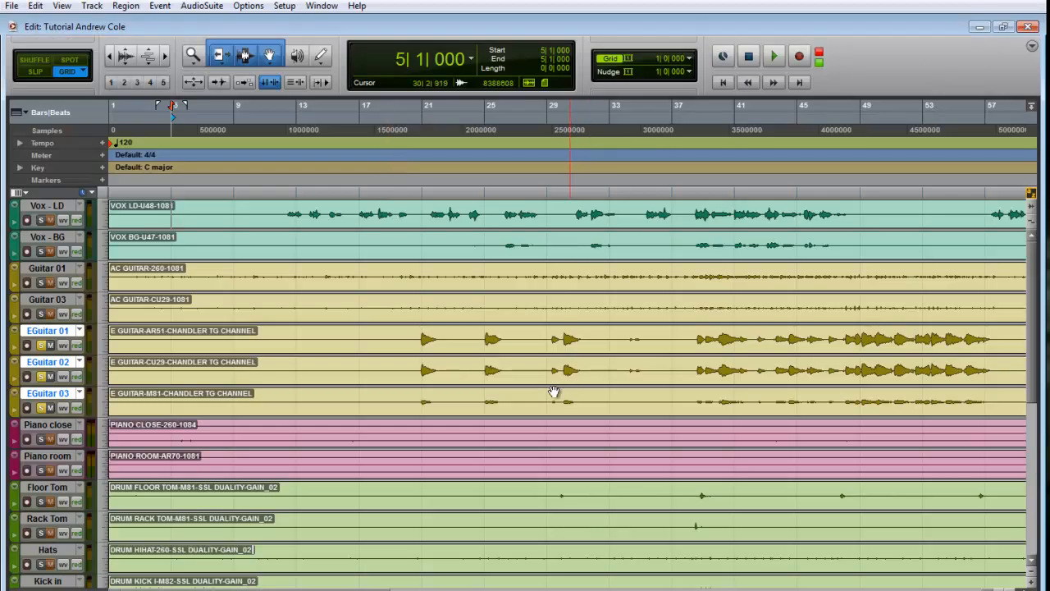
click(703, 339)
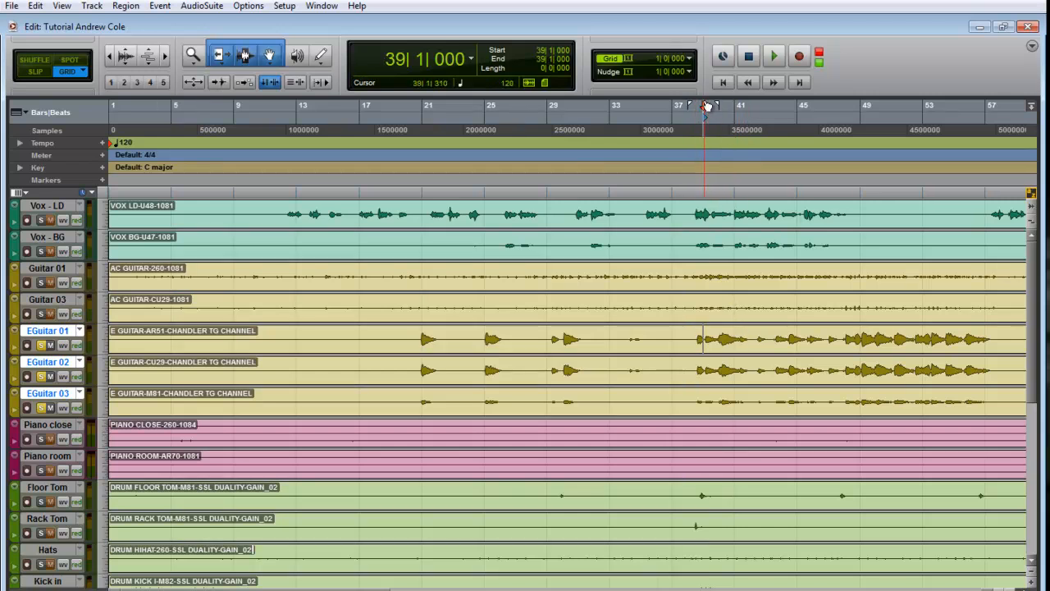
drag(706, 107, 999, 151)
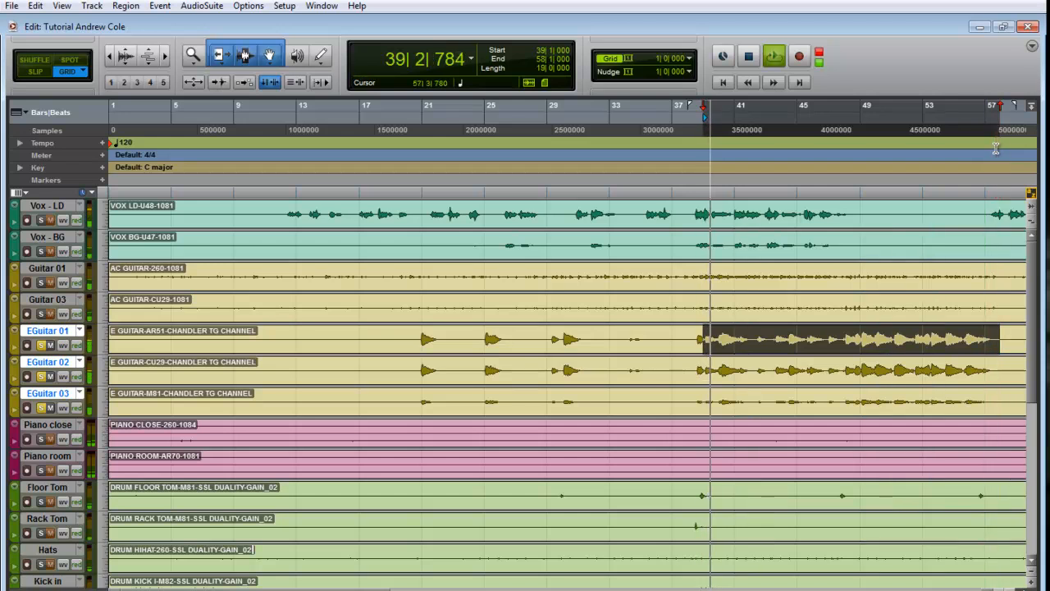
Back in the Mix window, mute EGuitar 01 and EGuitar 02, and set EGuitar 03's volume to -17.5 dB
key(ctrl+equal)
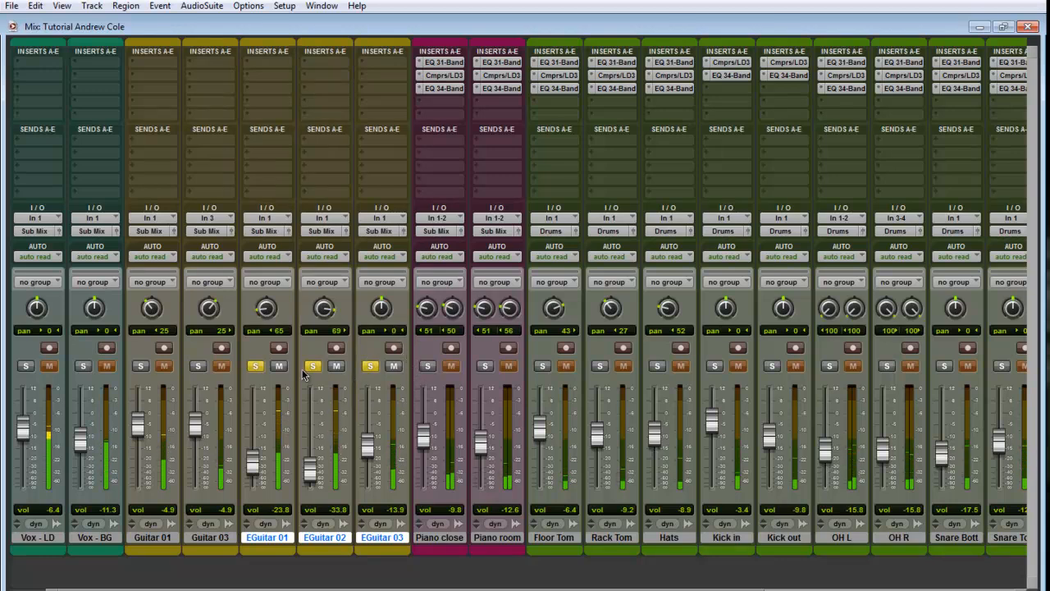
click(337, 366)
click(279, 366)
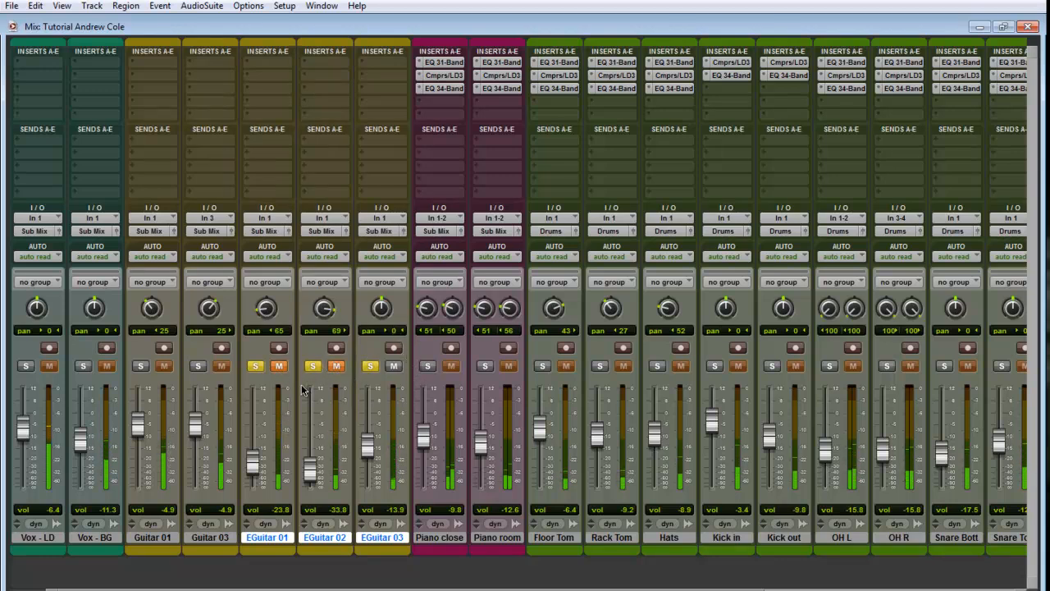
drag(370, 456, 374, 439)
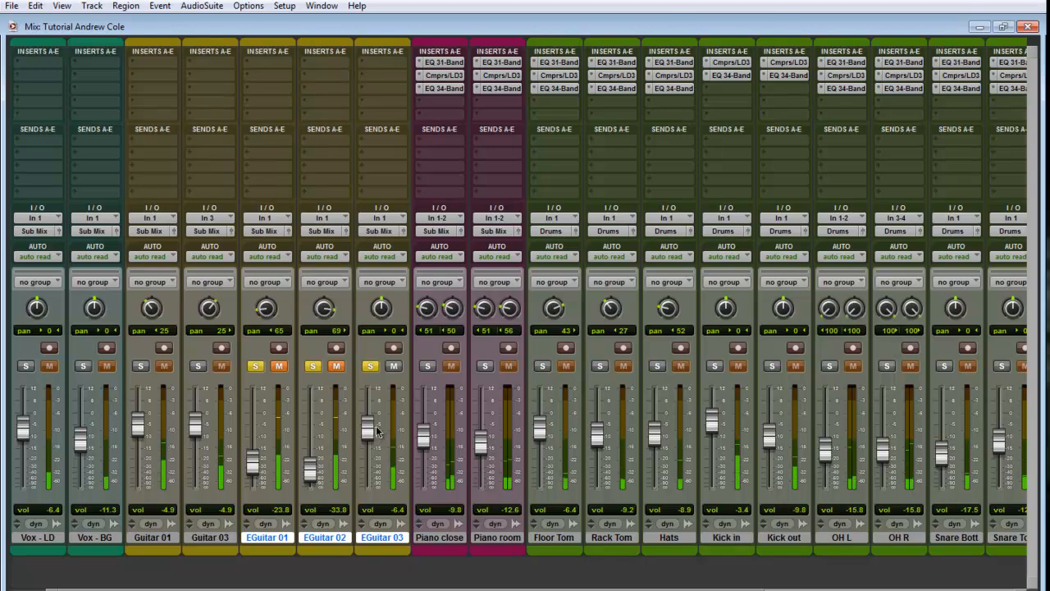
drag(368, 428, 366, 453)
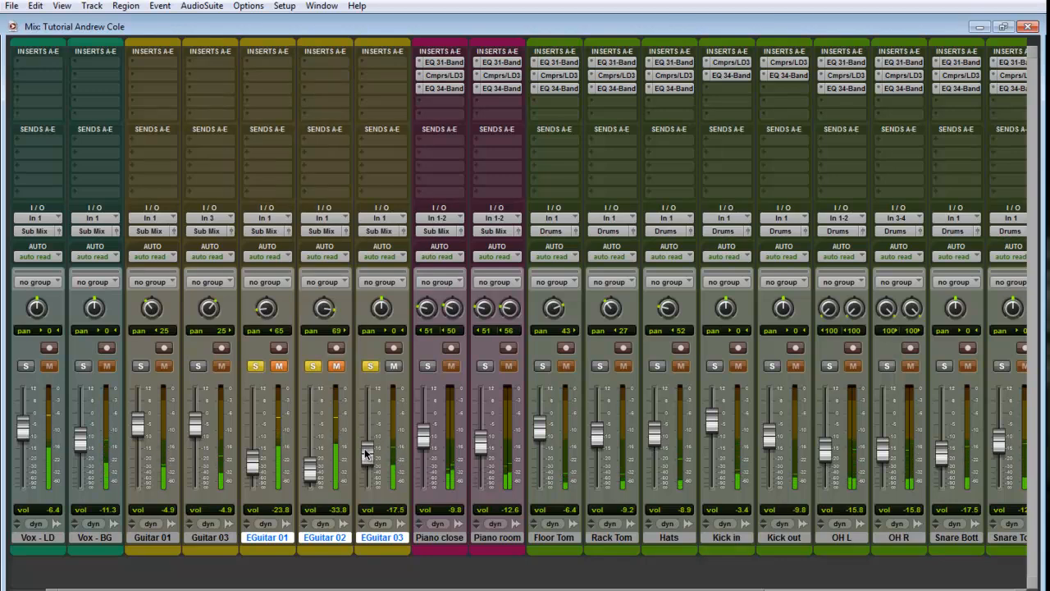
Switch the soloed playback from EGuitar 03 to EGuitar 02, and raise EGuitar 01 and EGuitar 02 to -19.9 dB
click(370, 369)
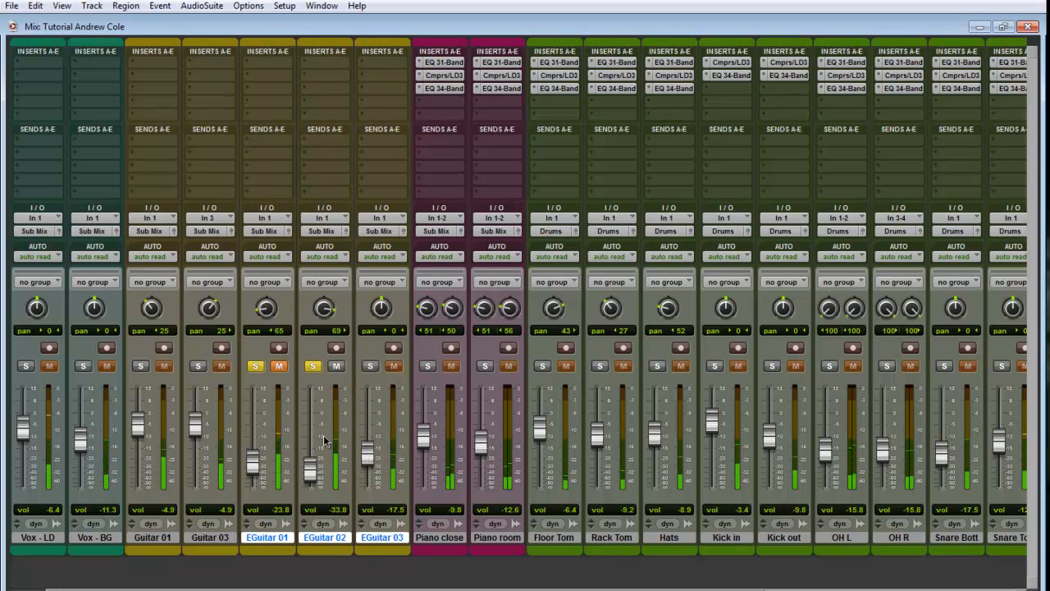
drag(311, 469, 259, 461)
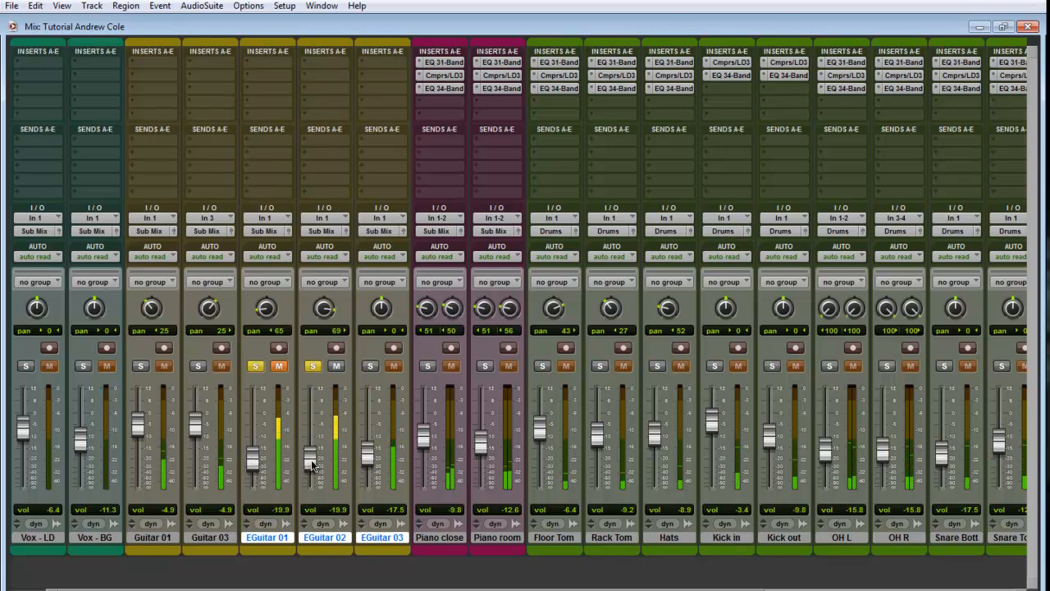
Unmute EGuitar 01, then mute EGuitar 03, hide it and make it inactive
click(280, 366)
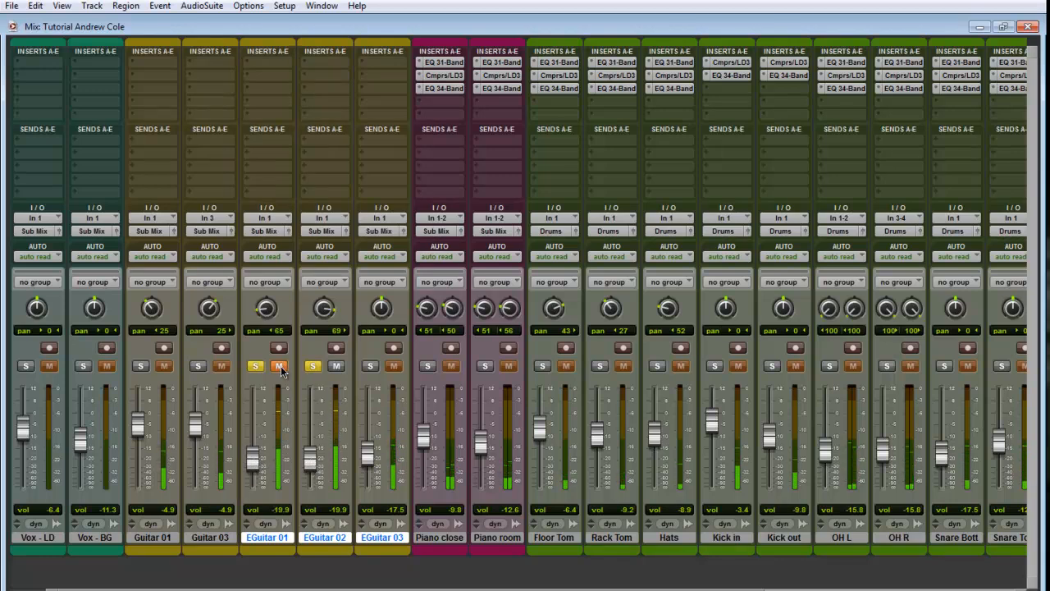
click(393, 367)
click(220, 540)
click(382, 538)
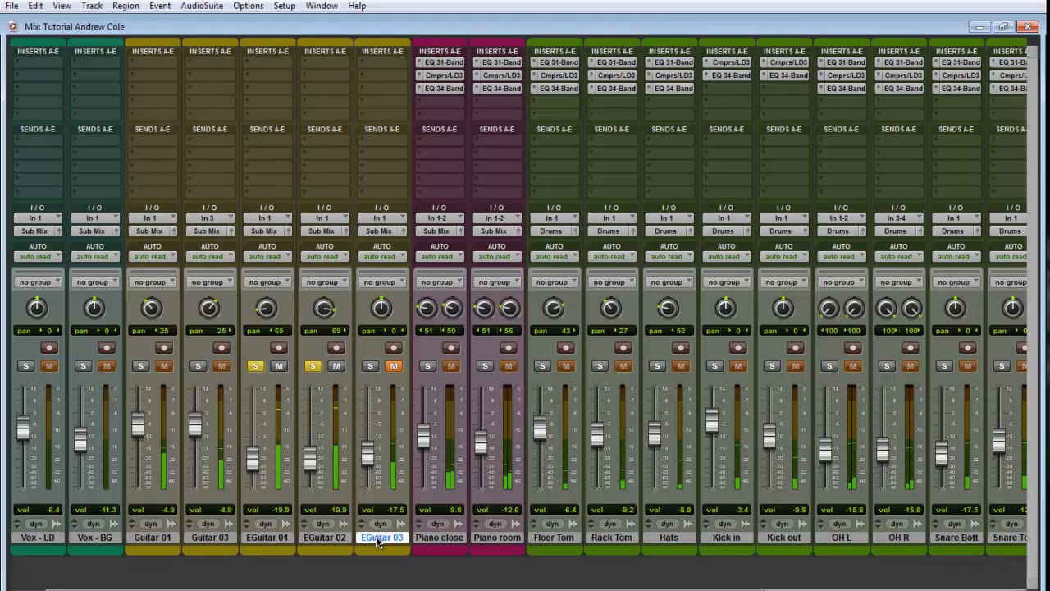
right_click(385, 540)
click(422, 436)
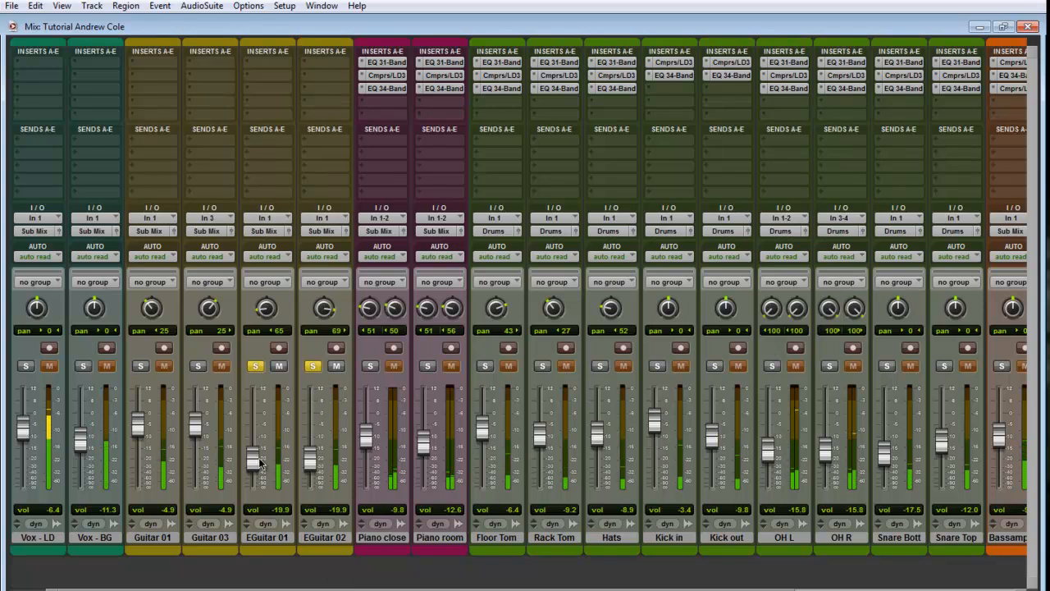
Unsolo EGuitar 01 and EGuitar 02, and set EGuitar 02's pan to 65 right
click(258, 368)
click(314, 367)
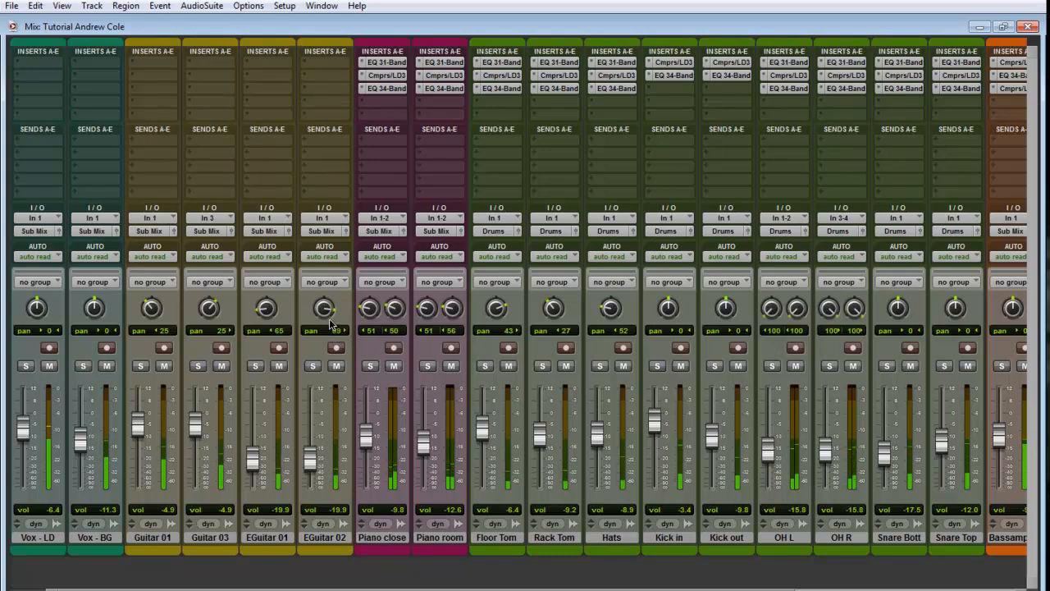
drag(324, 316, 315, 325)
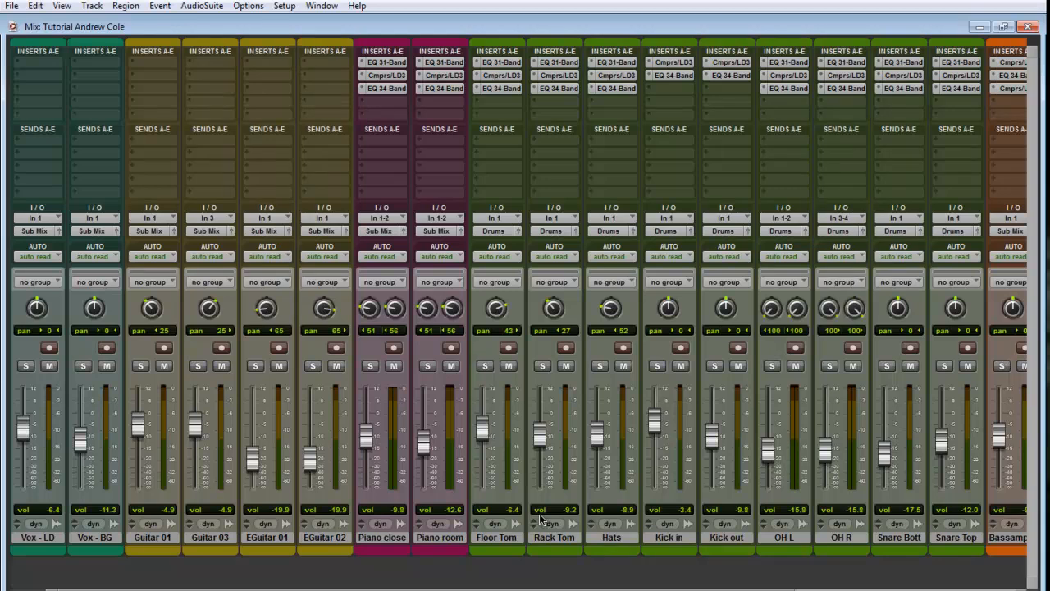
key(ctrl+shift+n)
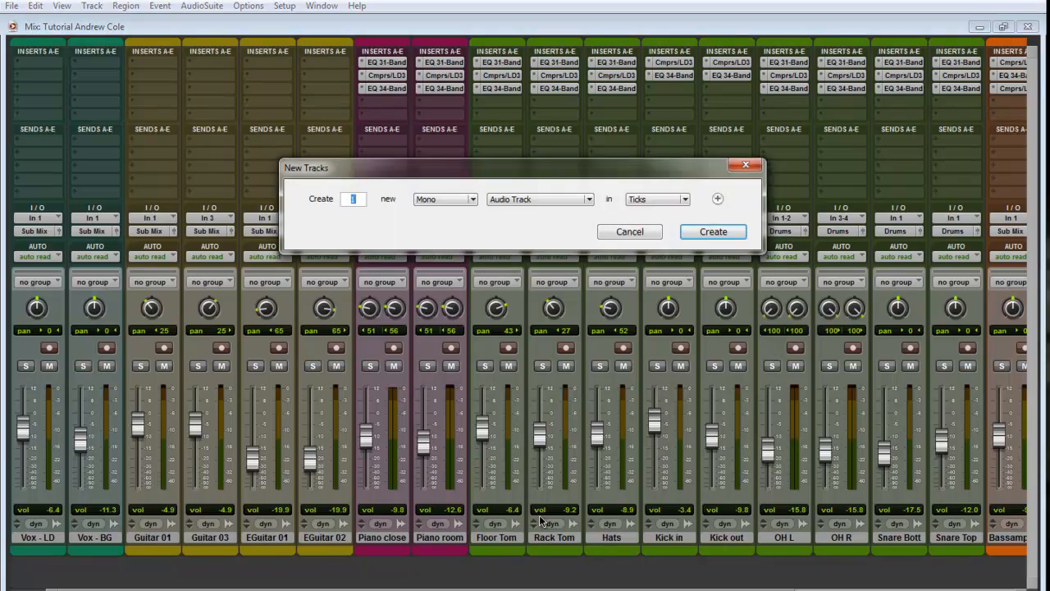
click(465, 198)
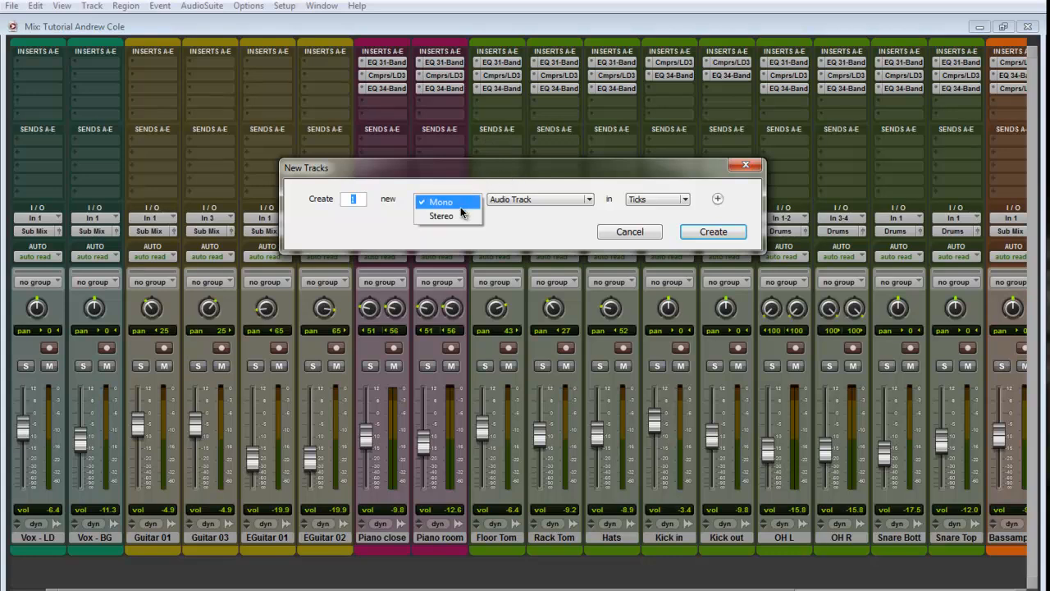
click(440, 215)
click(679, 200)
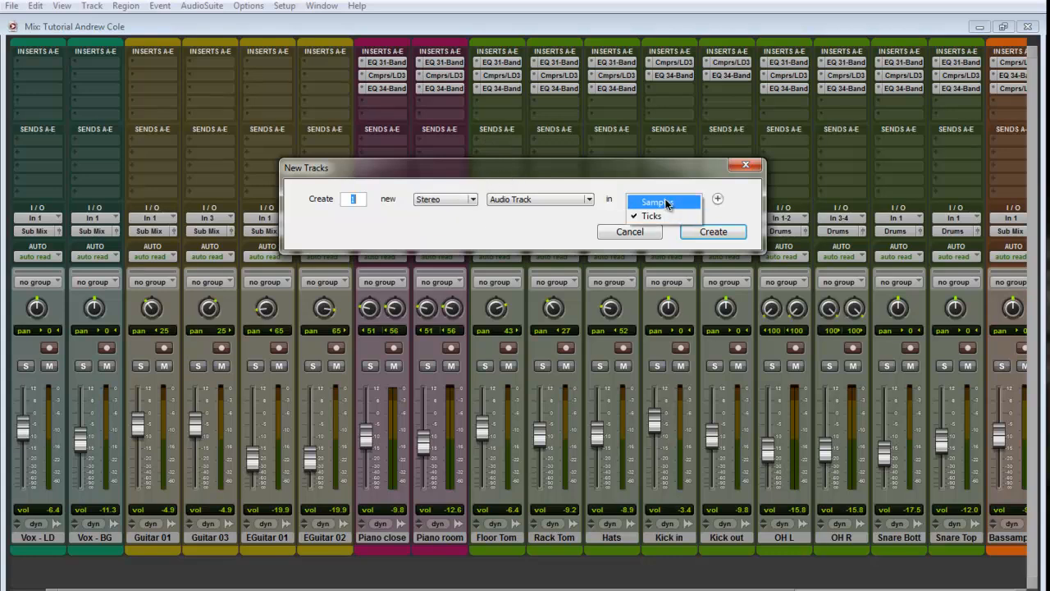
click(673, 216)
click(539, 199)
click(509, 216)
click(712, 232)
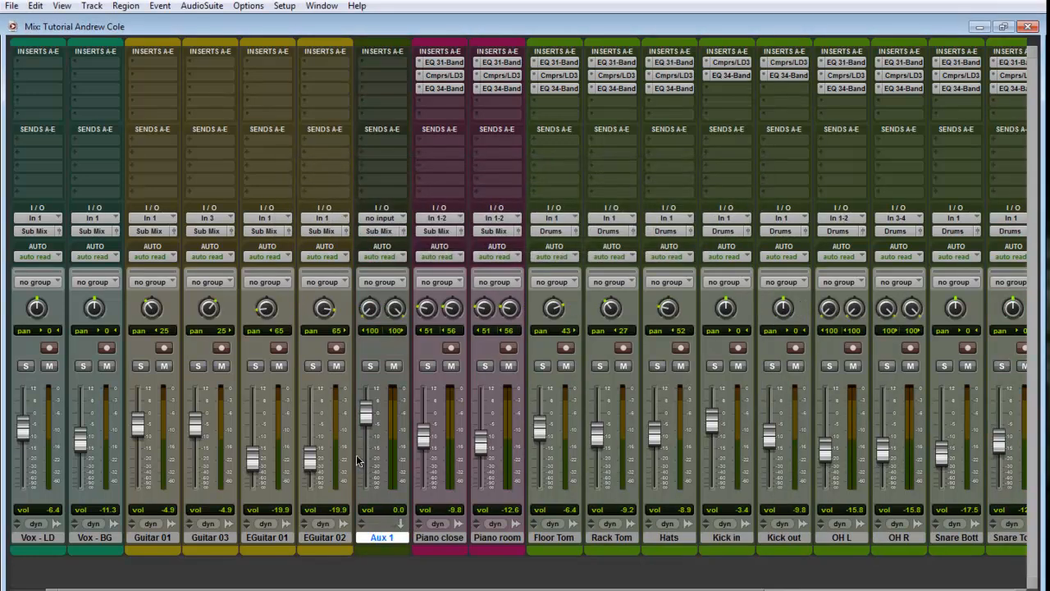
right_click(381, 538)
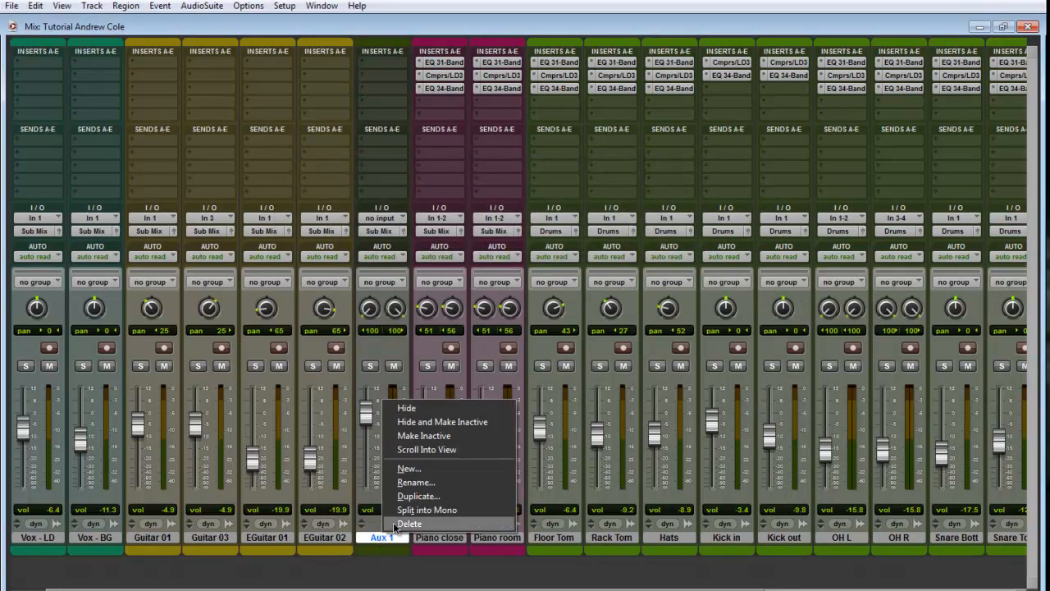
click(409, 523)
Create two new stereo aux input tracks in samples, placed directly after the Drums track
drag(410, 589, 726, 589)
click(825, 538)
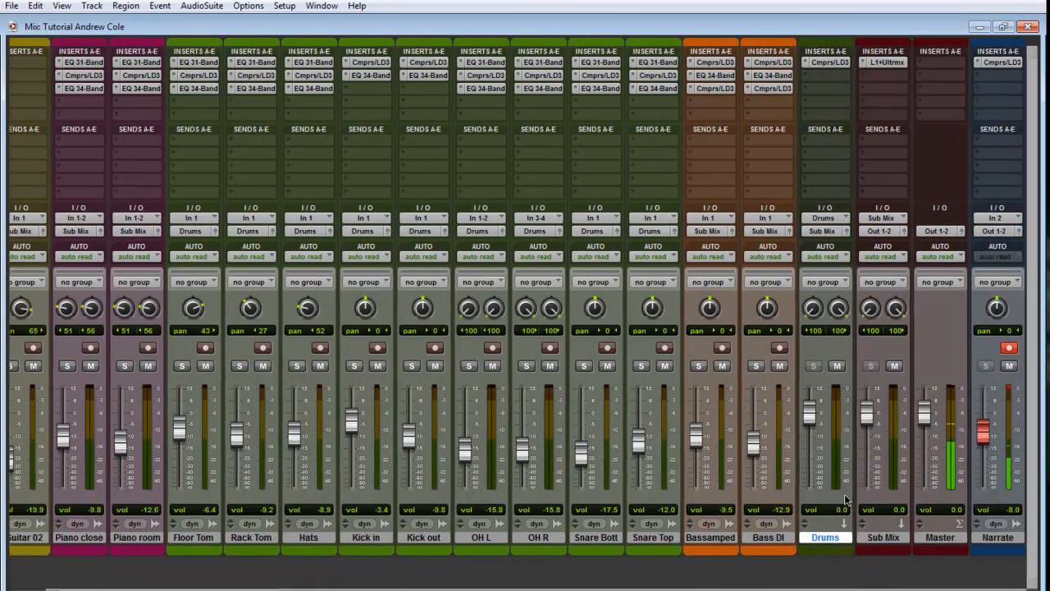
key(ctrl+shift+n)
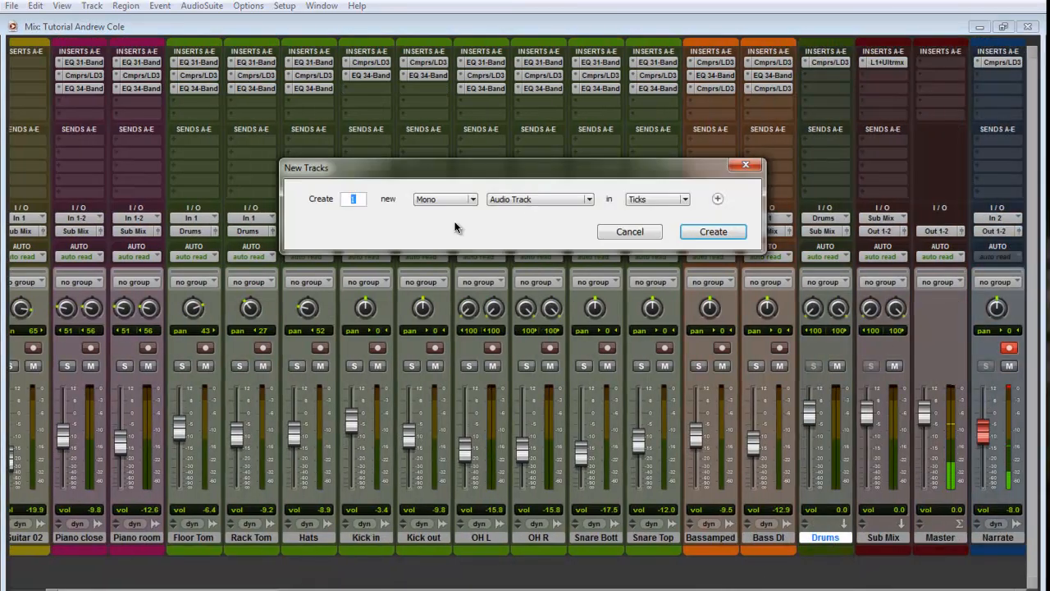
click(443, 199)
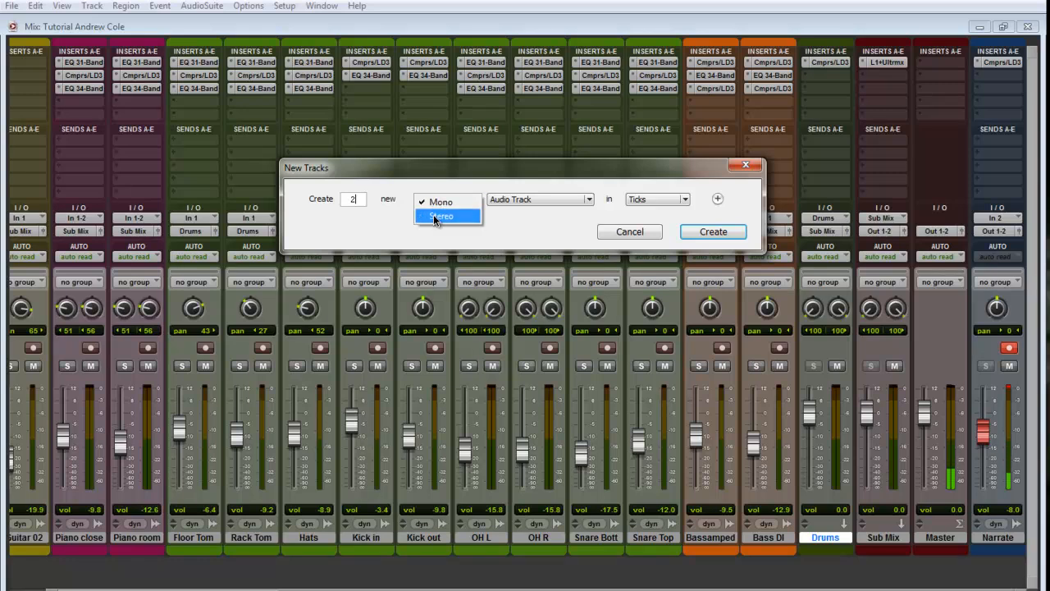
click(433, 215)
click(509, 199)
click(530, 211)
click(657, 199)
click(666, 203)
click(712, 231)
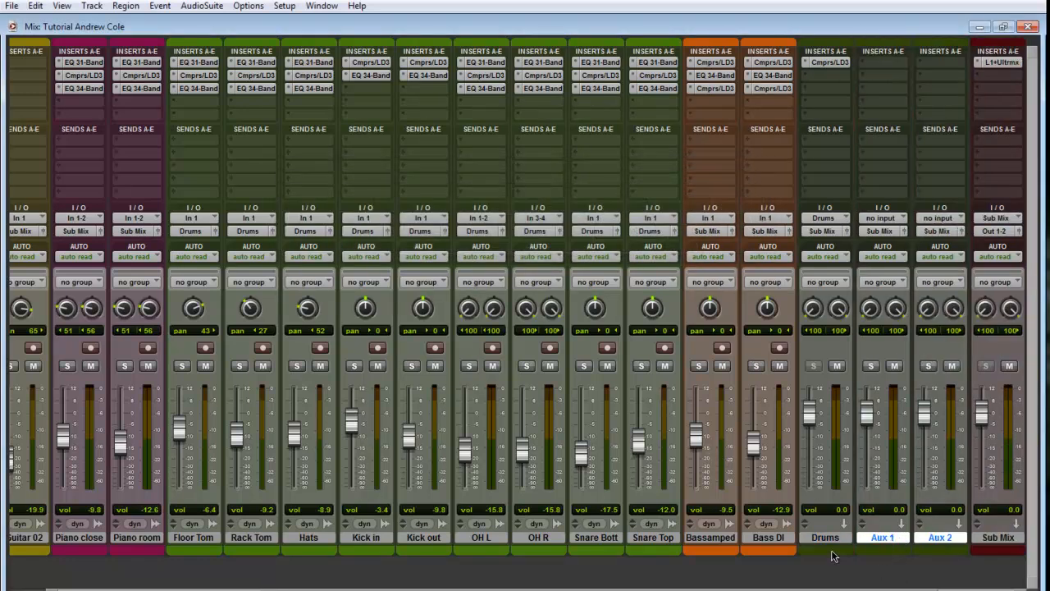
Rename the Aux 1 track Elec Guitar and the Aux 2 track Ac Guitar
double_click(879, 538)
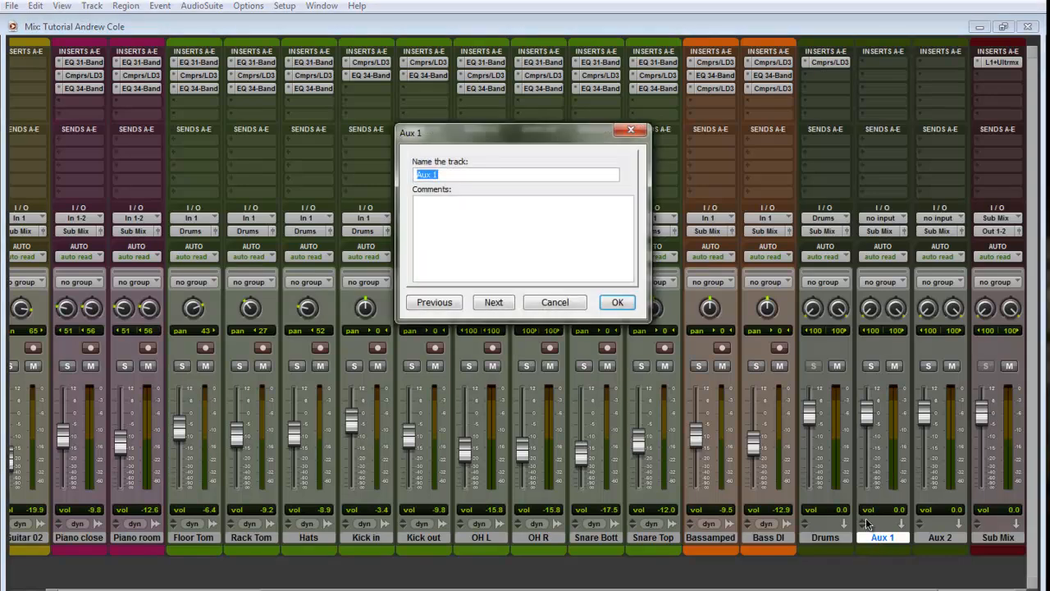
text(Elec Guitar)
key(Return)
double_click(930, 536)
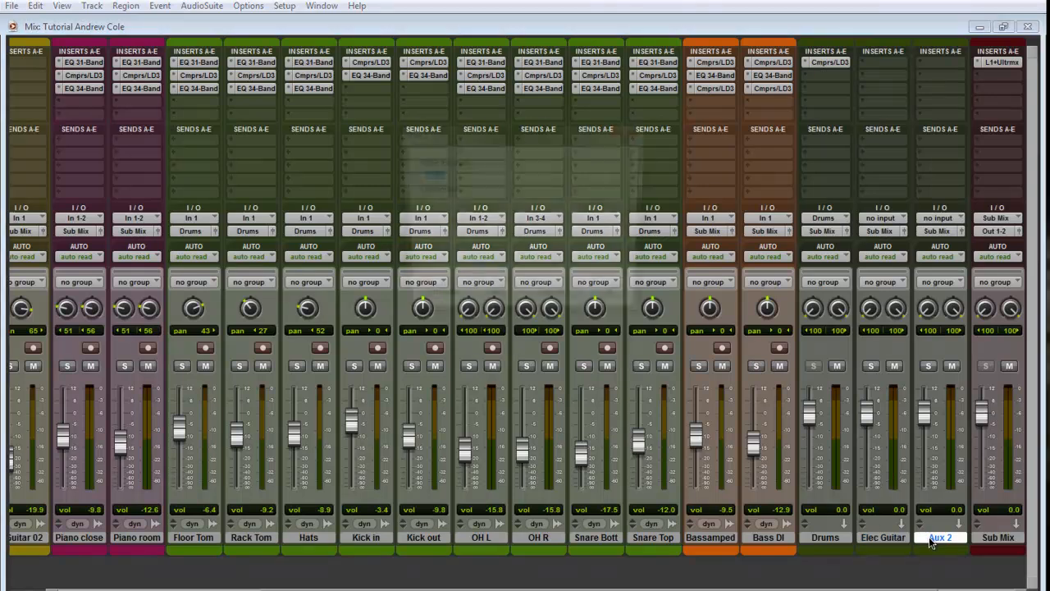
text(Ac)
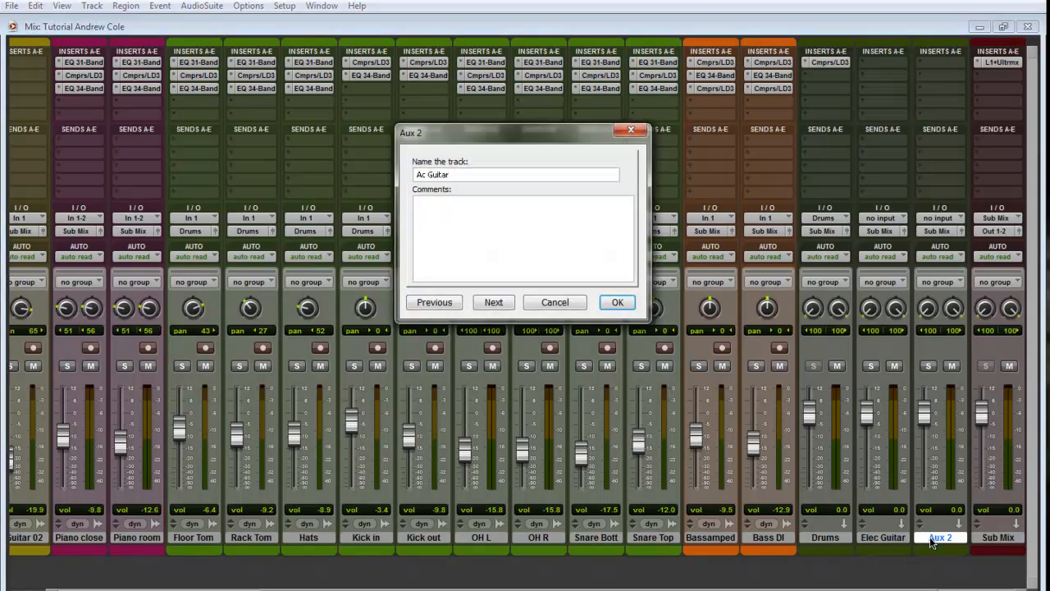
text( Guitar)
key(Return)
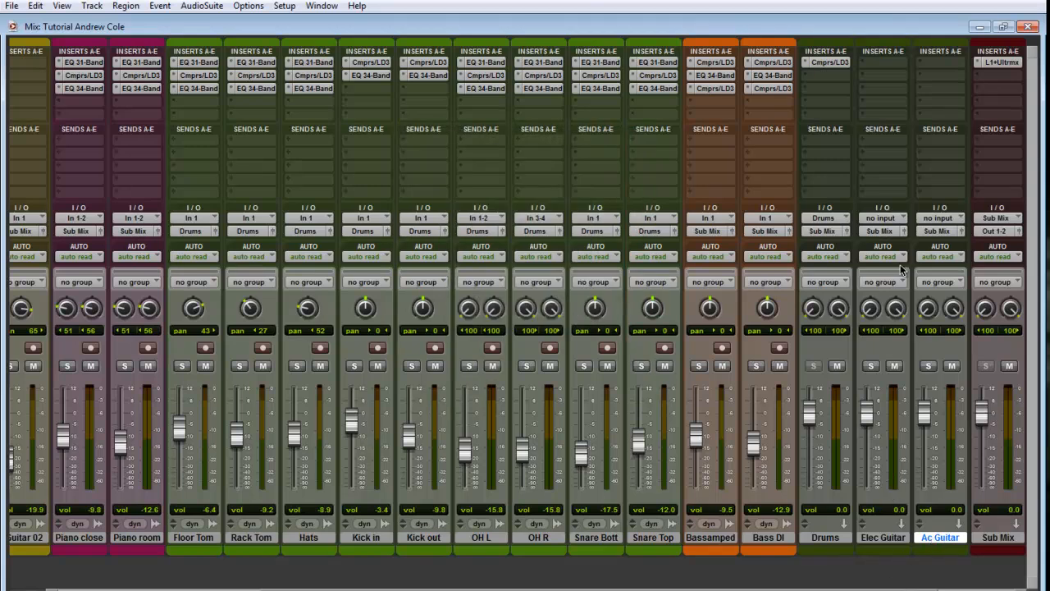
Set the Elec Guitar track's input to the stereo Vox Plate bus and rename that bus EGuit
click(883, 220)
mouse_move(894, 255)
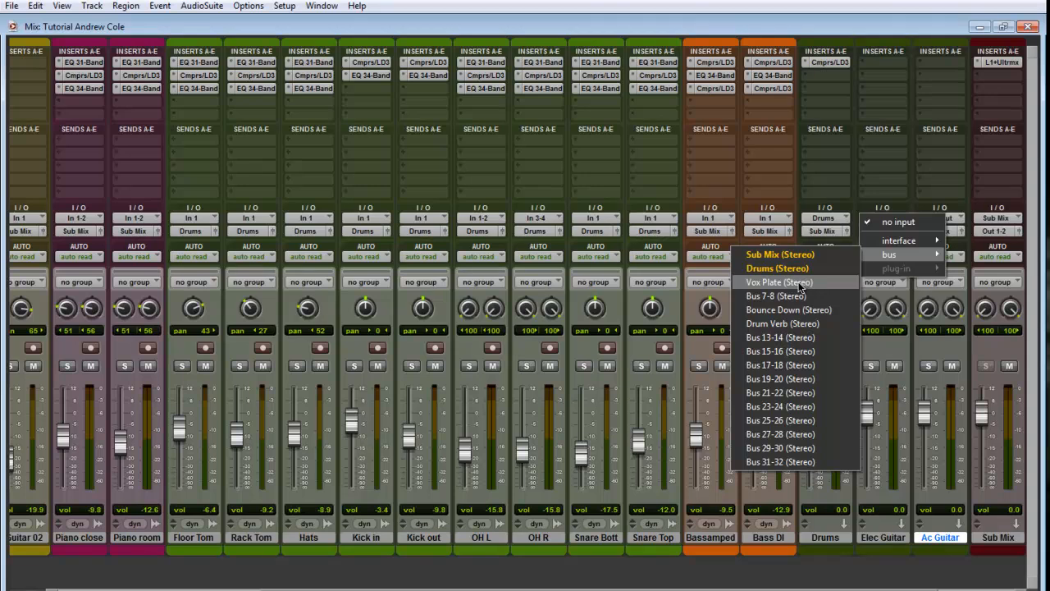
click(800, 286)
right_click(883, 218)
click(903, 237)
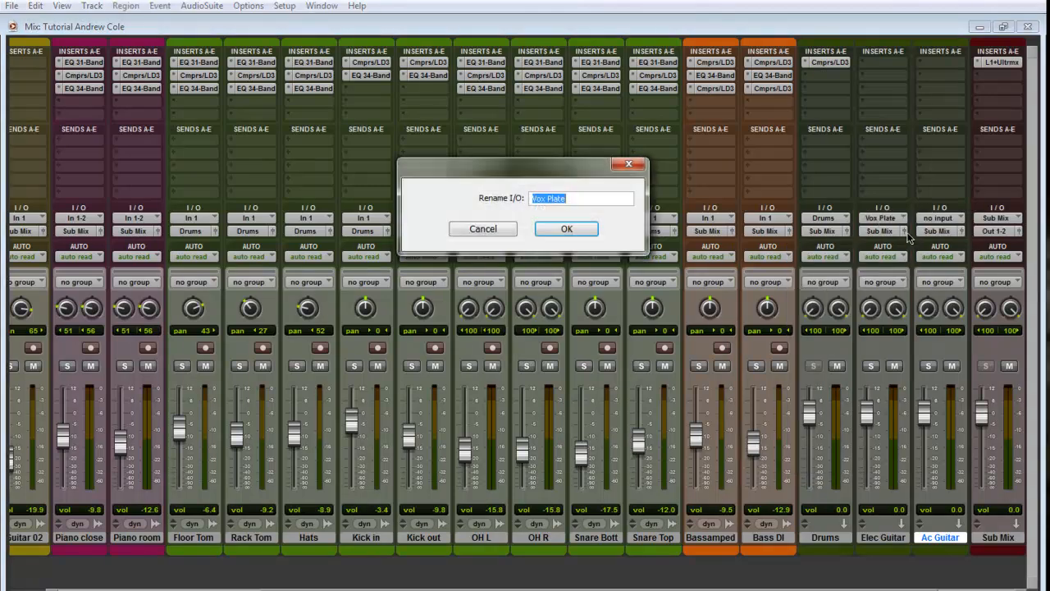
text(EGuit)
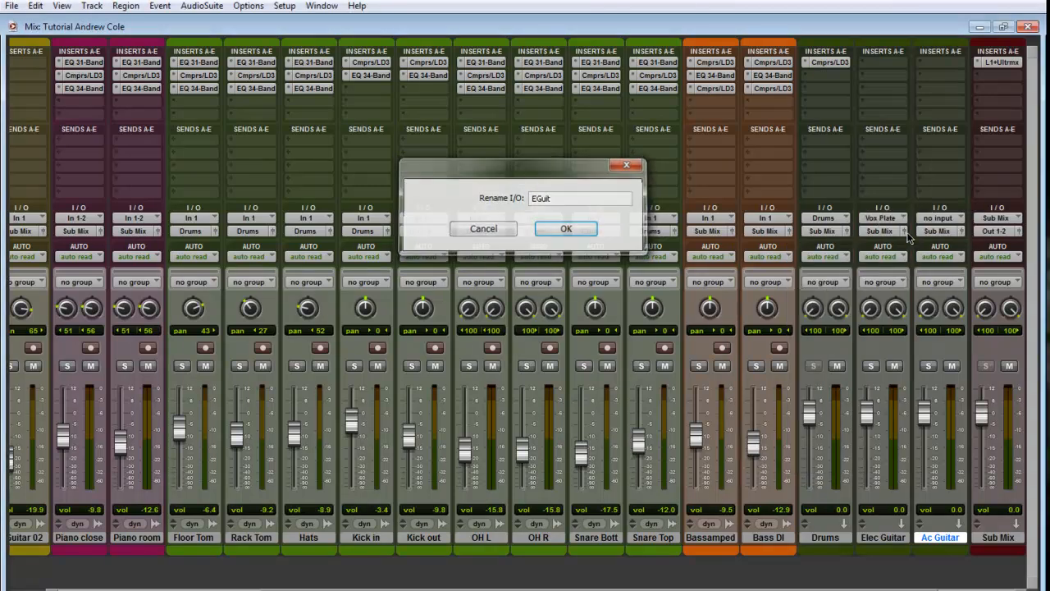
key(Return)
Set the Ac Guitar track's input to the stereo Bus 7-8 and rename that bus ACGUIT
click(930, 220)
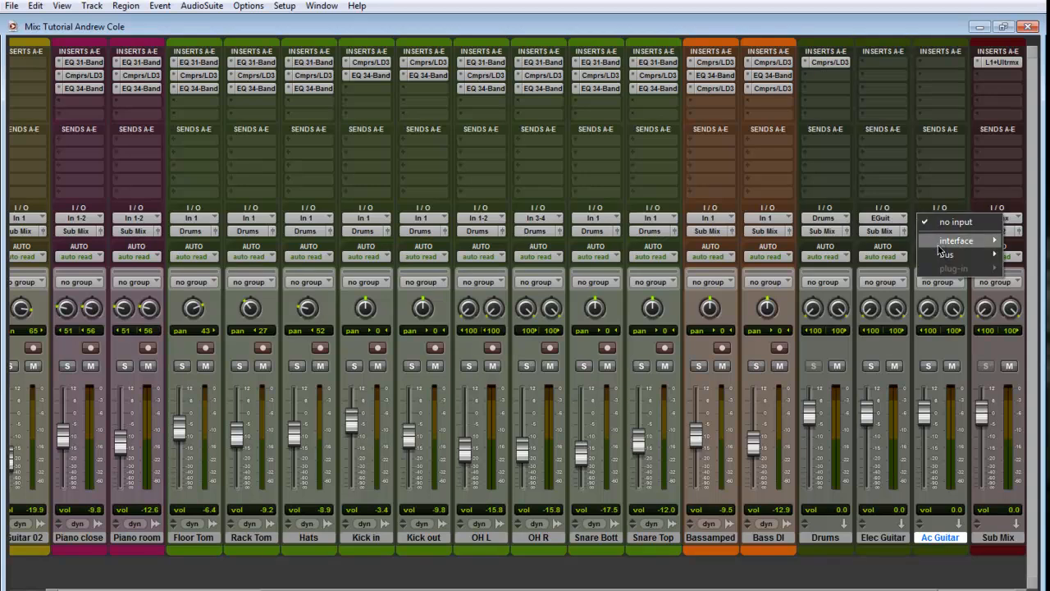
mouse_move(943, 254)
click(837, 297)
right_click(944, 218)
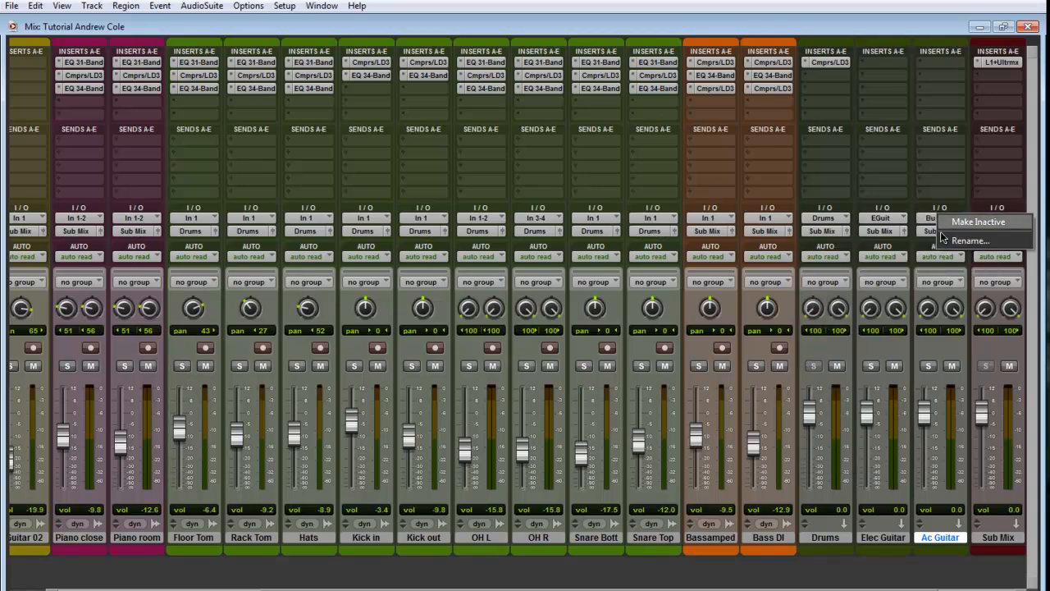
click(957, 241)
text(ACGUIT)
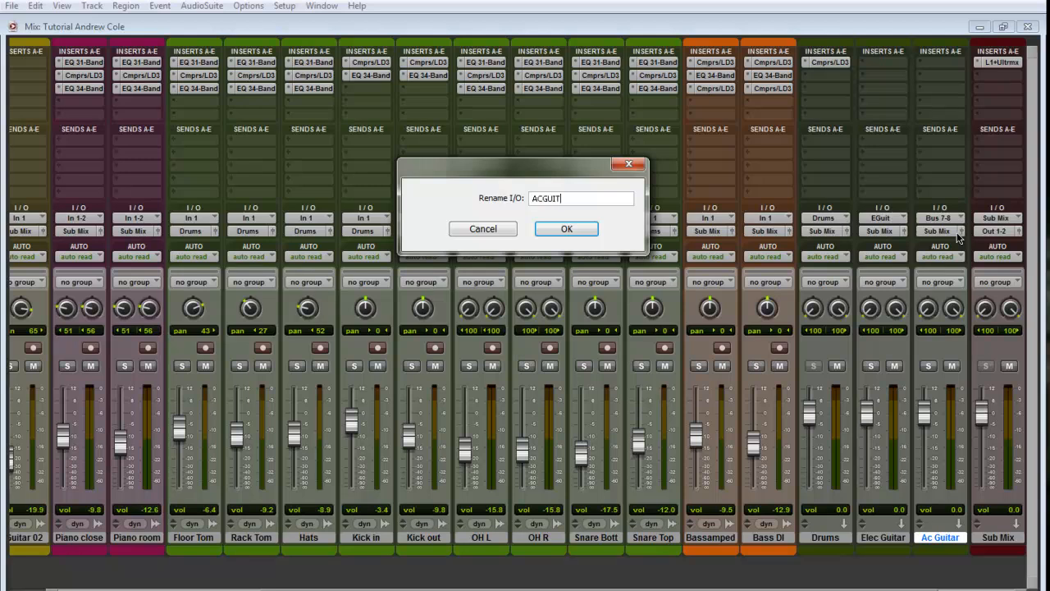
key(Return)
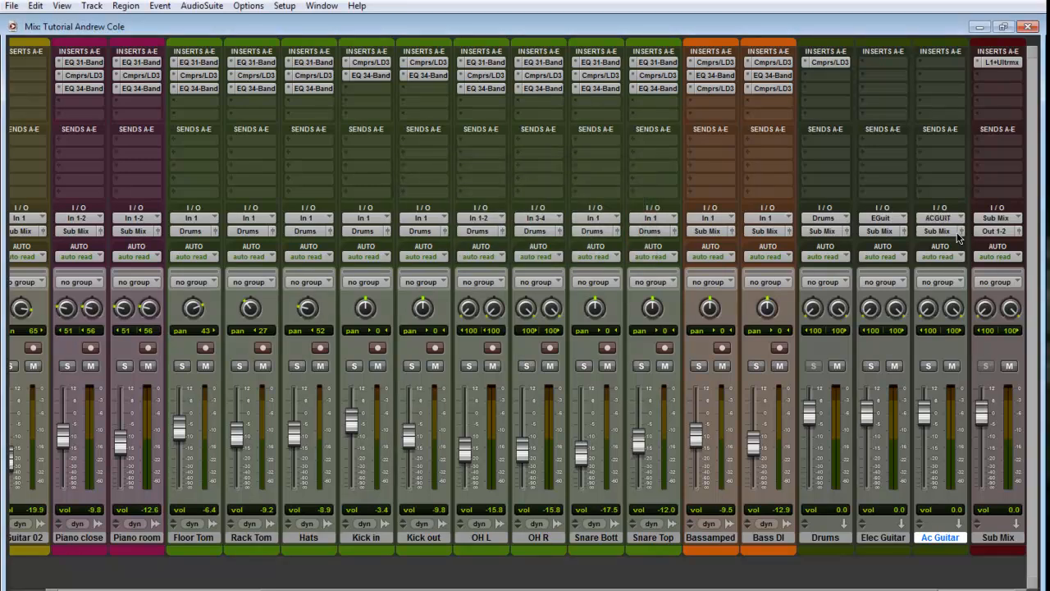
Select EGuitar 01 and EGuitar 02 and route both outputs to the stereo EGuit bus
drag(848, 586, 348, 555)
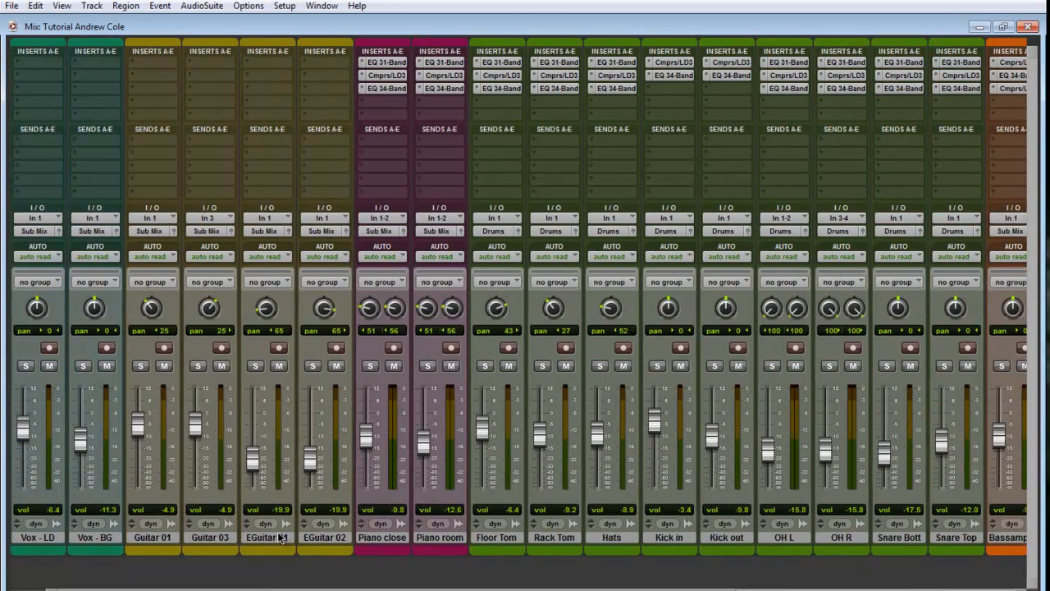
drag(279, 537, 316, 539)
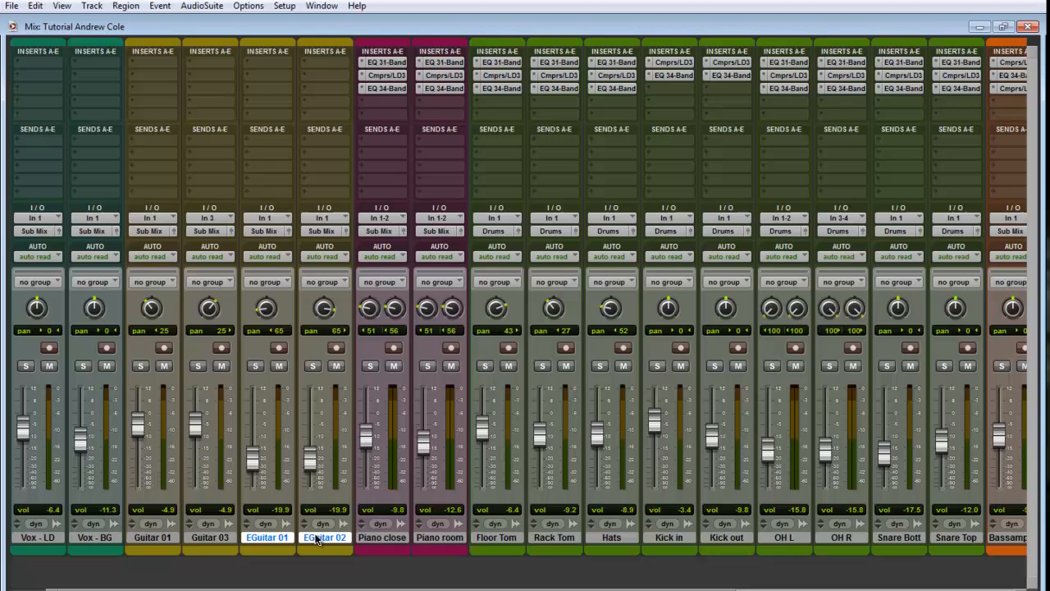
click(329, 234)
mouse_move(332, 267)
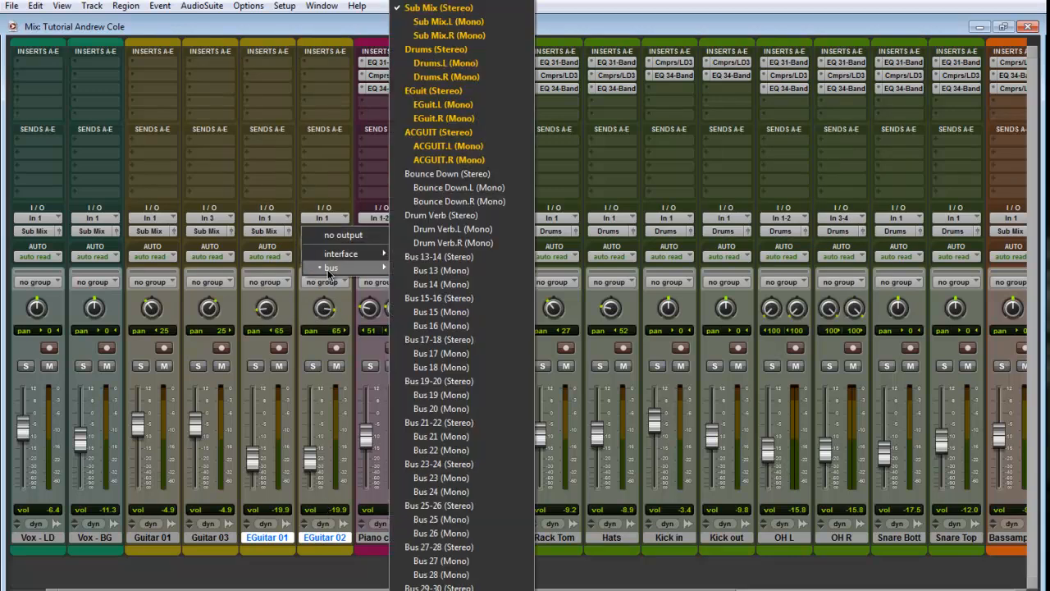
alt+shift+click(451, 90)
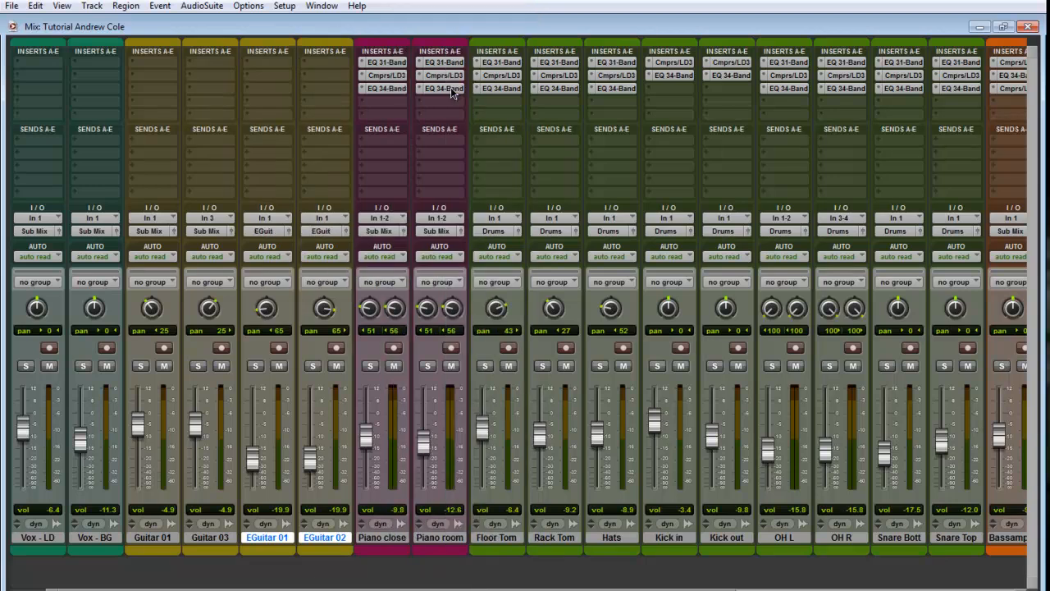
Select Guitar 01 and Guitar 03 and route both outputs to the stereo ACGUIT bus
click(212, 537)
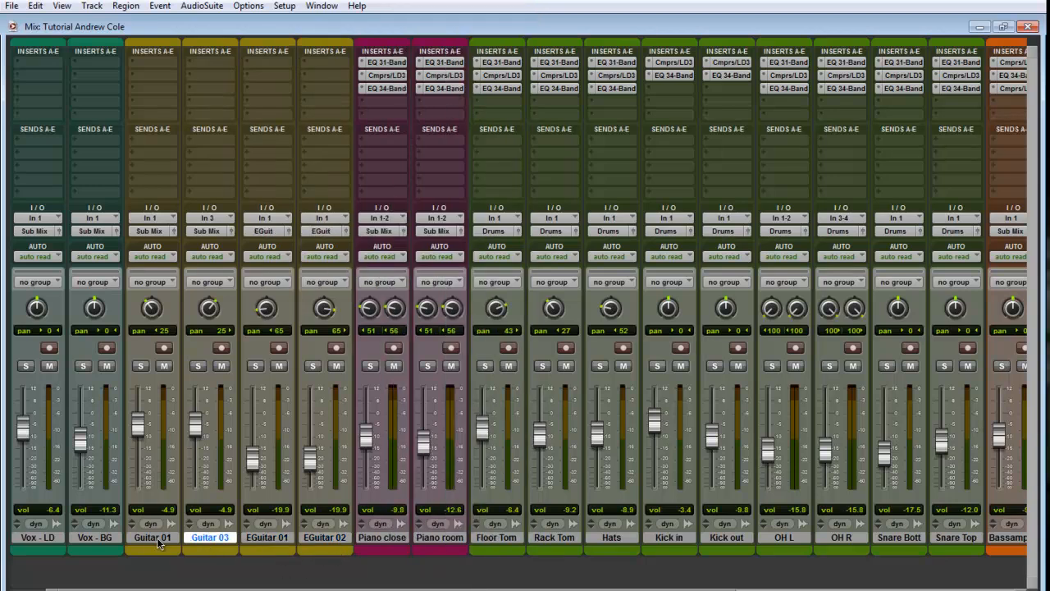
click(153, 232)
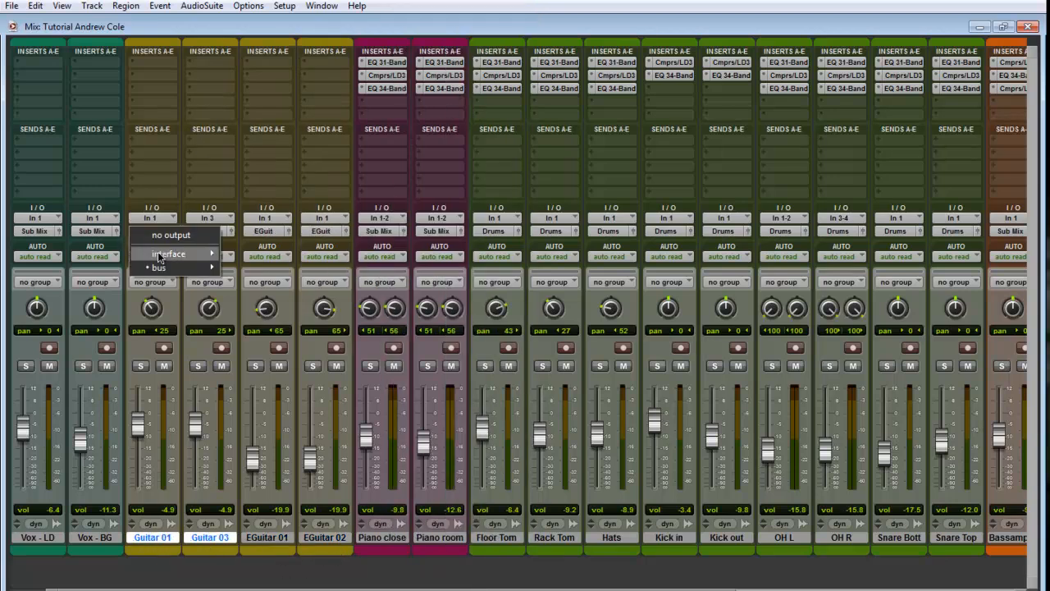
mouse_move(164, 267)
click(284, 134)
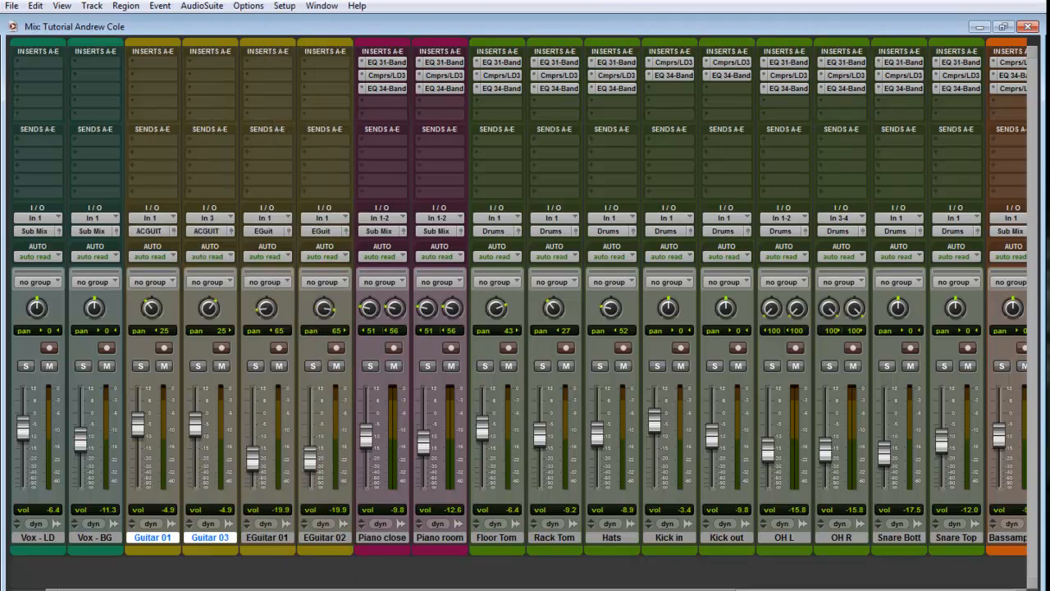
Solo-safe the Elec Guitar and Ac Guitar aux tracks
drag(542, 589, 824, 589)
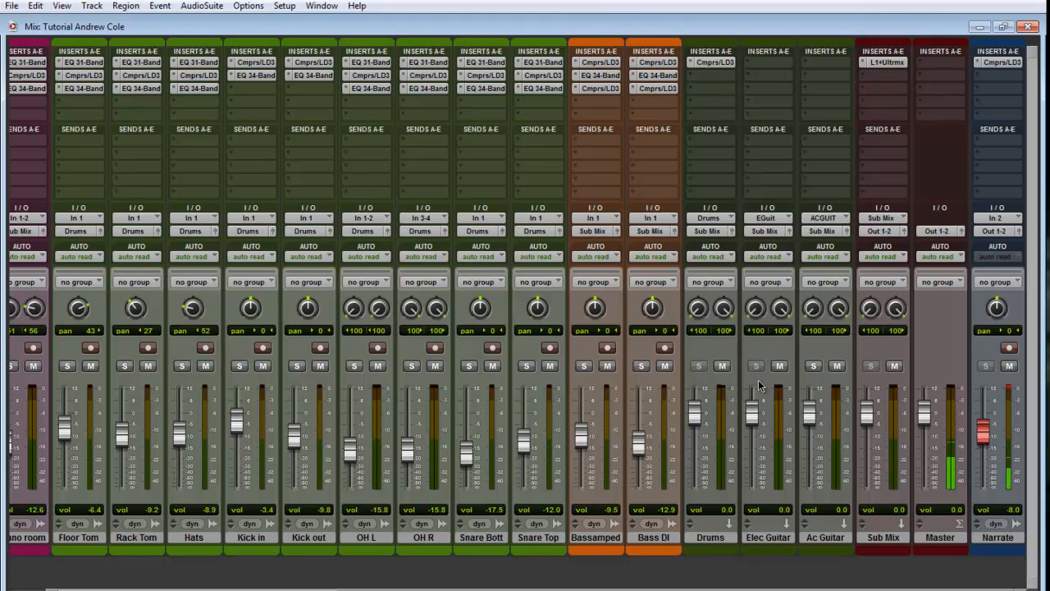
ctrl+click(813, 367)
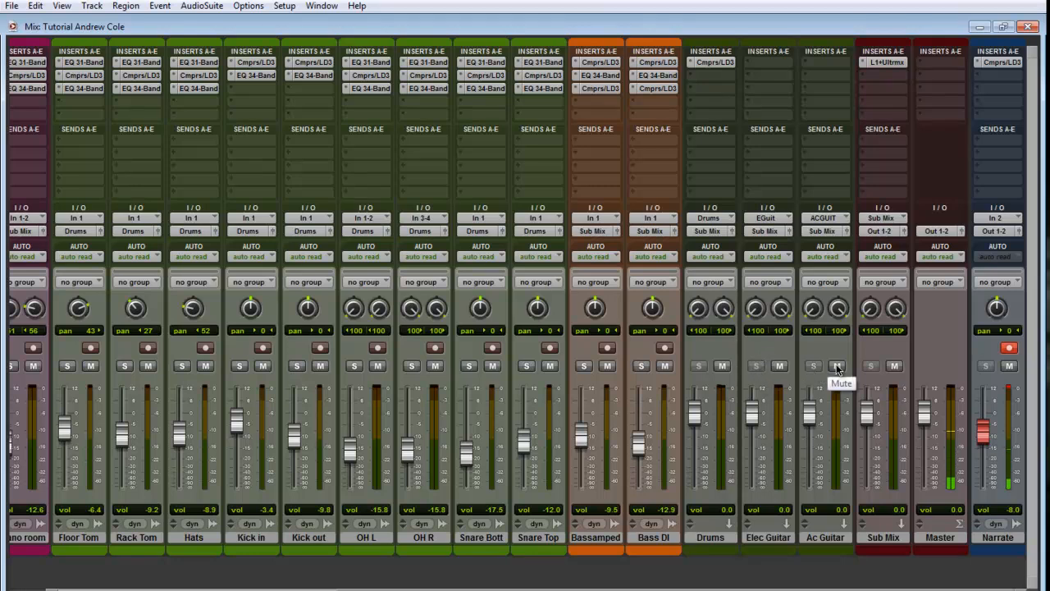
drag(832, 589, 356, 587)
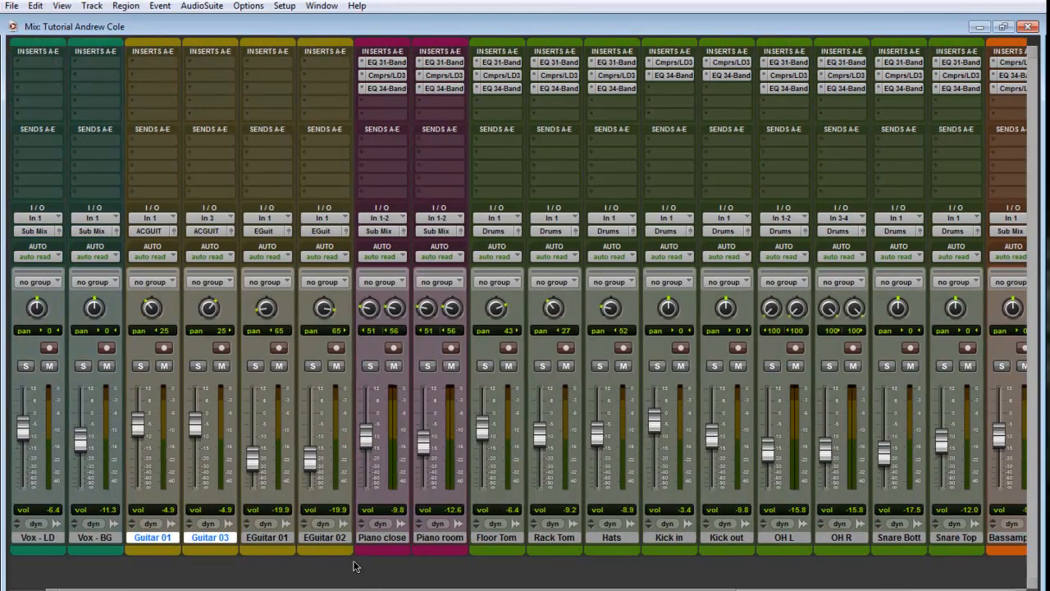
click(263, 540)
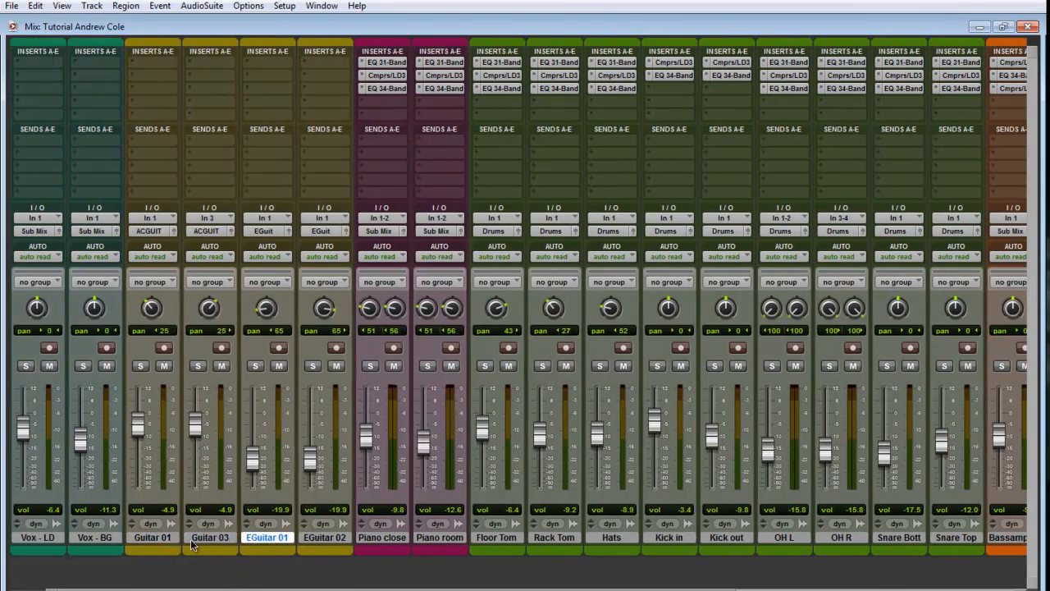
click(334, 540)
drag(330, 586, 719, 586)
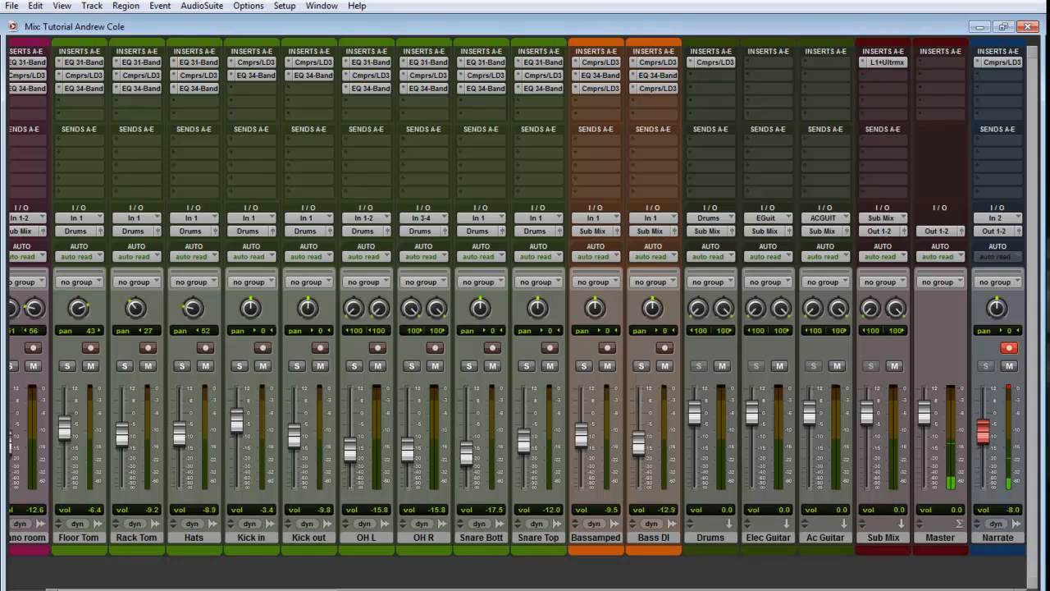
drag(787, 589, 353, 589)
Copy the EQ 3 1-Band high-pass plug-in to the first insert of Guitar 01, Guitar 03, EGuitar 01 and EGuitar 02, and check it on EGuitar 02
click(151, 539)
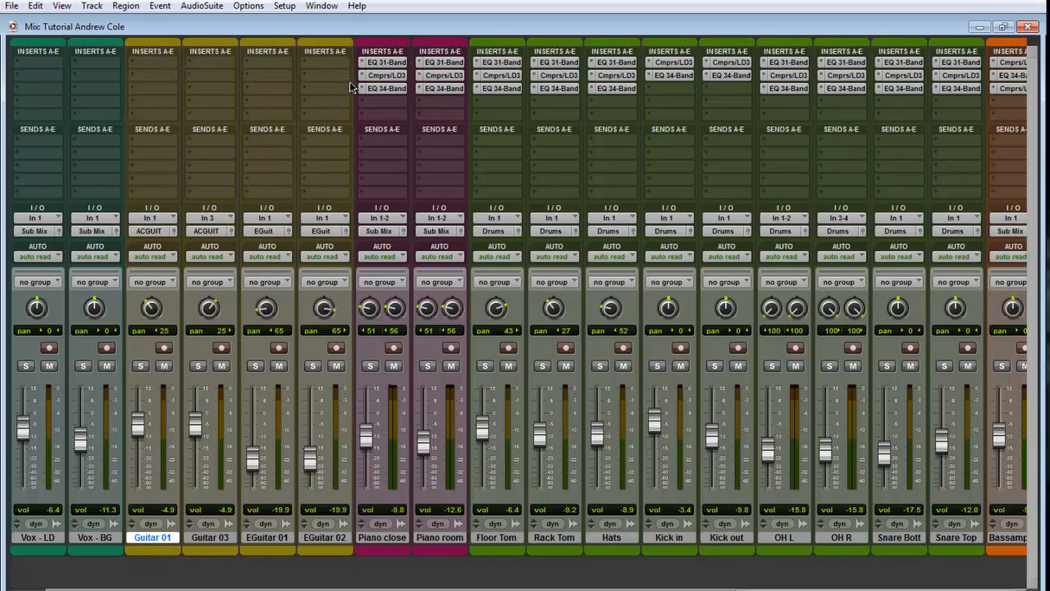
drag(390, 64, 172, 66)
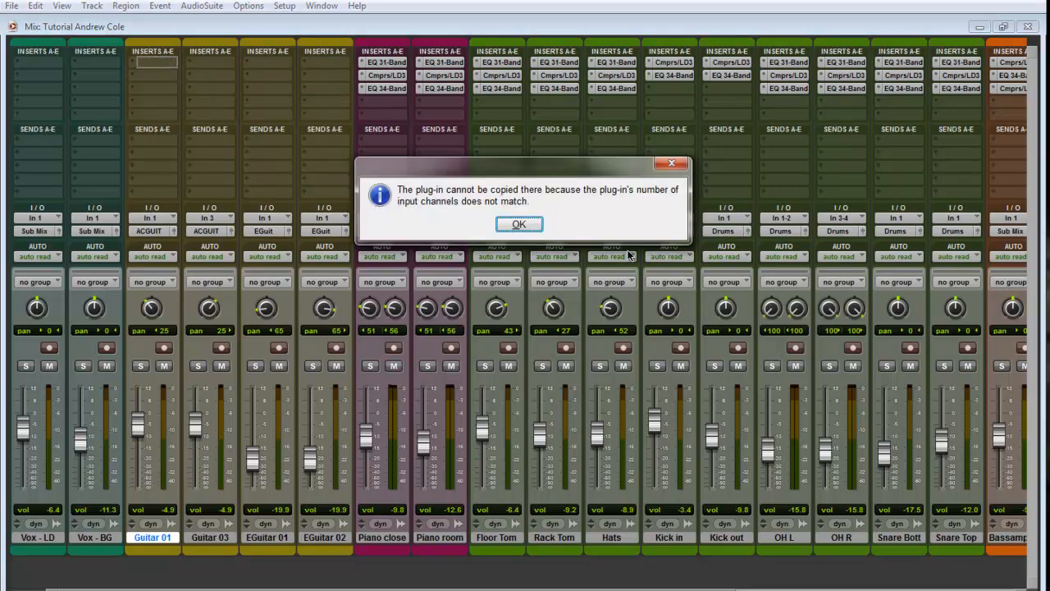
click(518, 224)
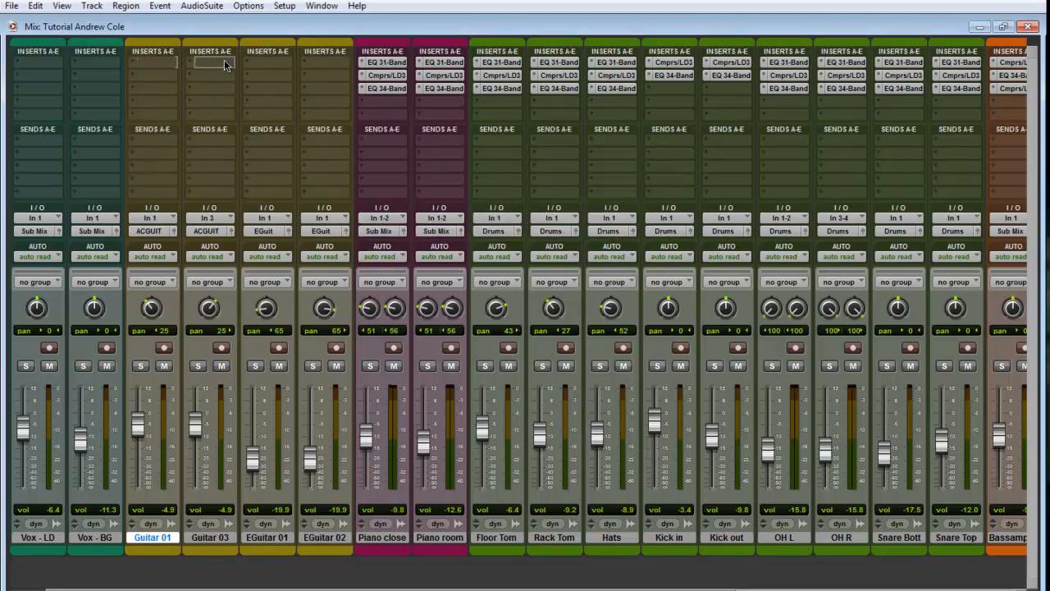
drag(226, 66, 334, 64)
click(335, 63)
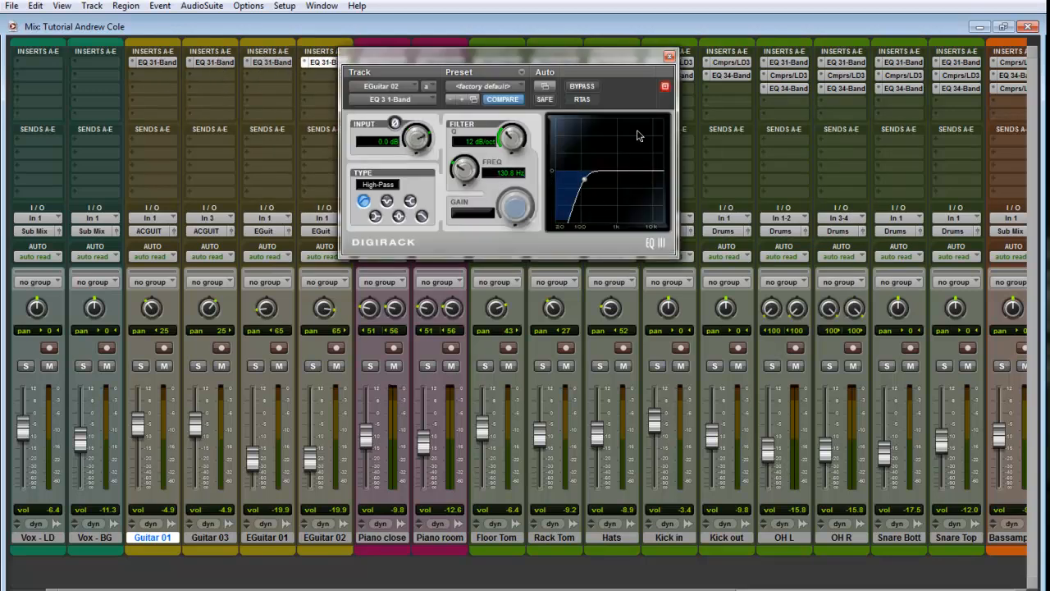
click(669, 56)
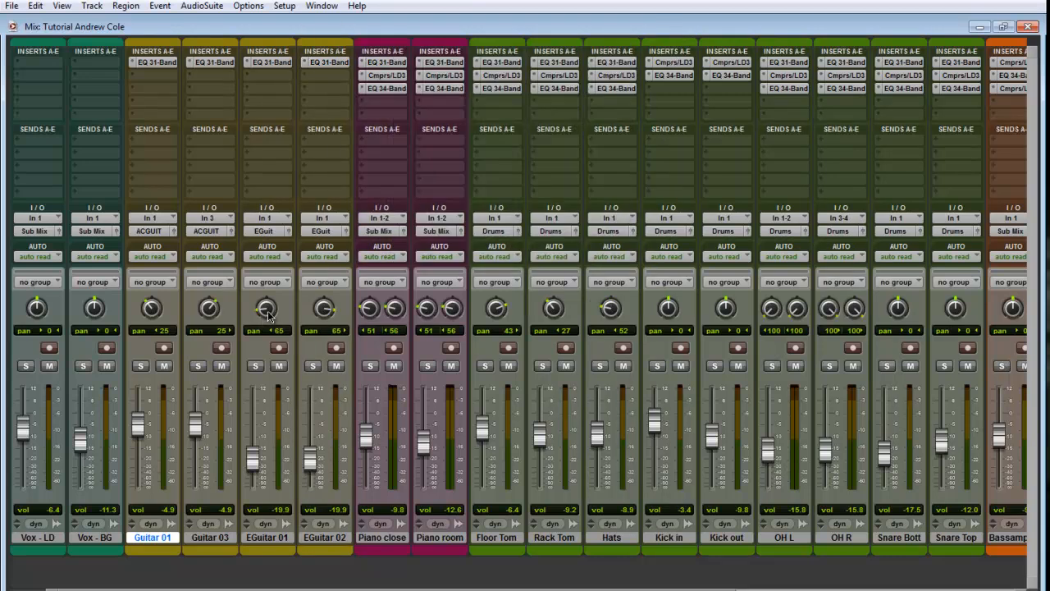
Insert the Digidesign Compressor/Limiter Dyn 3 (mono) in the second insert slot of Guitar 01
click(157, 76)
mouse_move(171, 98)
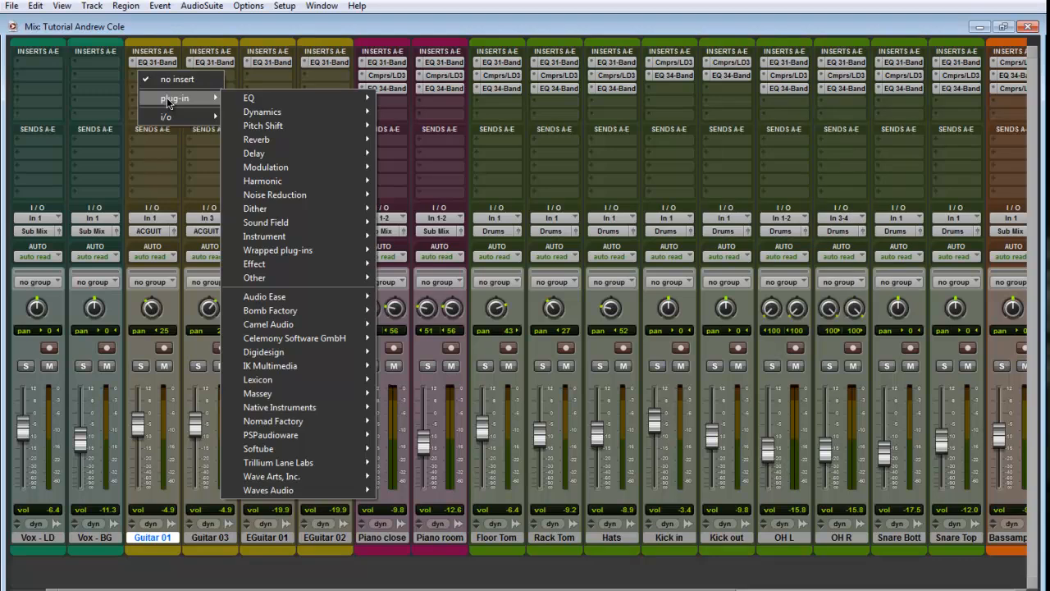
mouse_move(343, 107)
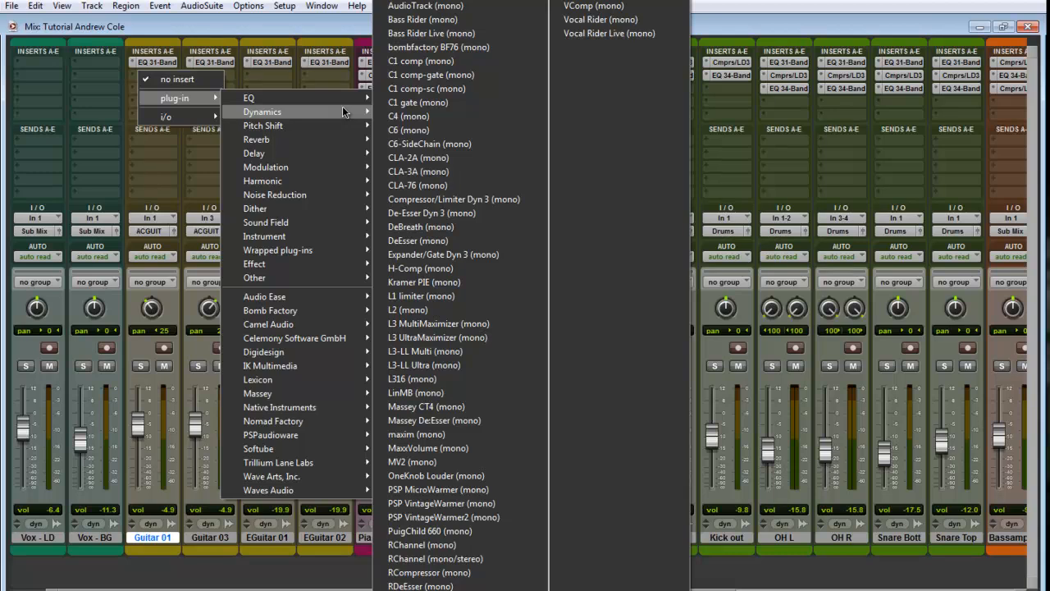
mouse_move(290, 370)
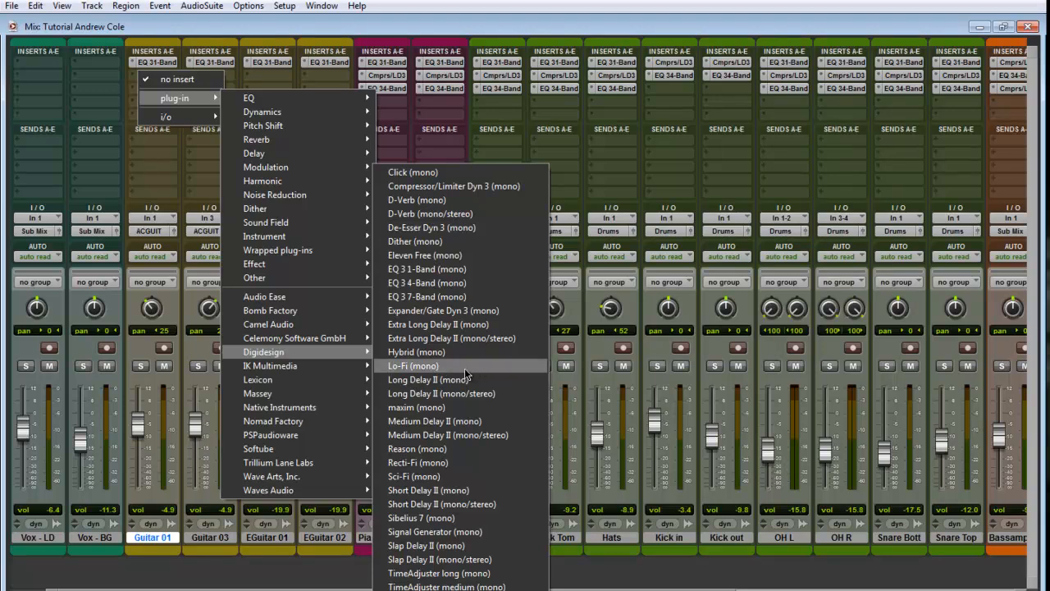
click(450, 188)
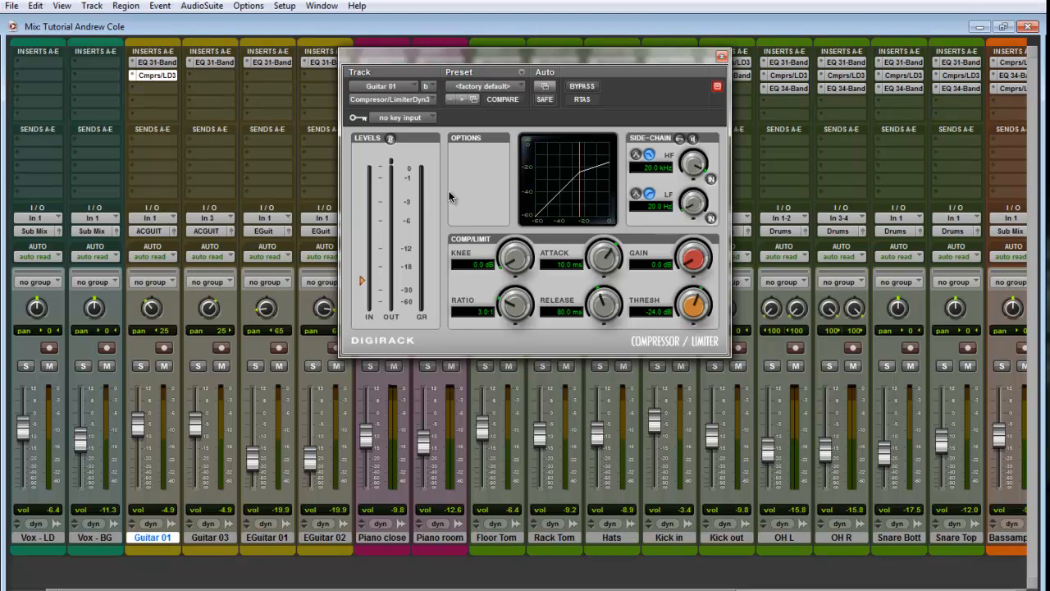
Solo Guitar 01 and set its compressor's attack to 12.9 ms, ratio to 4.0:1 and release to 43.9 ms
click(141, 366)
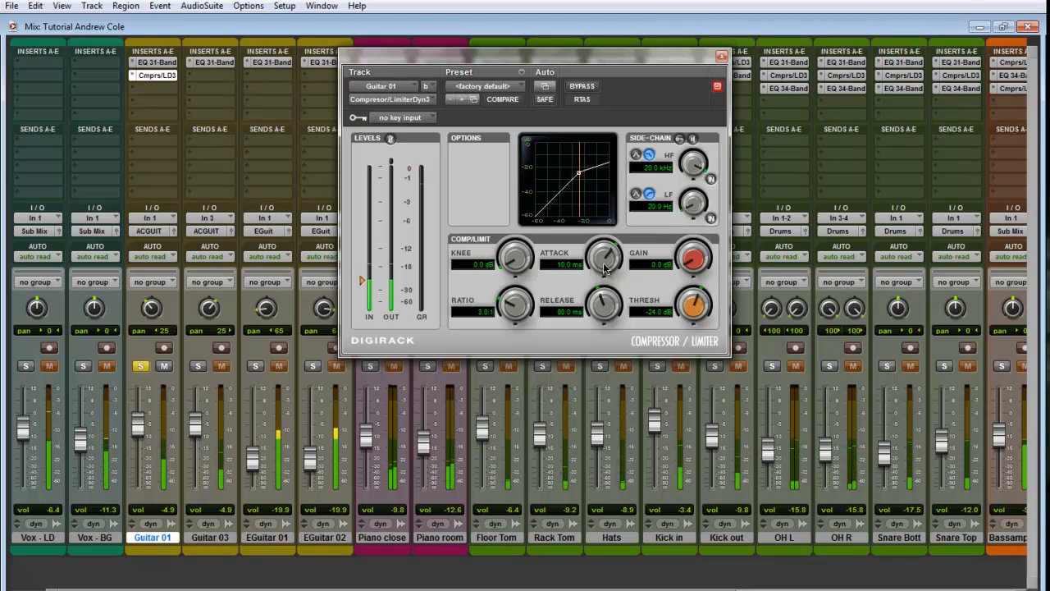
scroll(605, 267, down, 3)
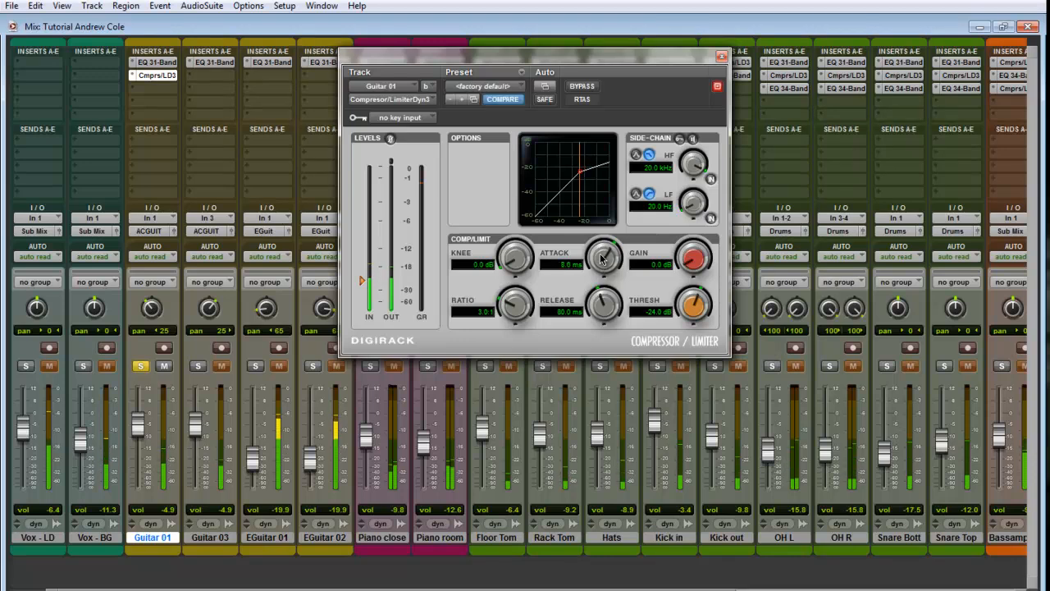
scroll(603, 257, up, 2)
drag(605, 249, 608, 248)
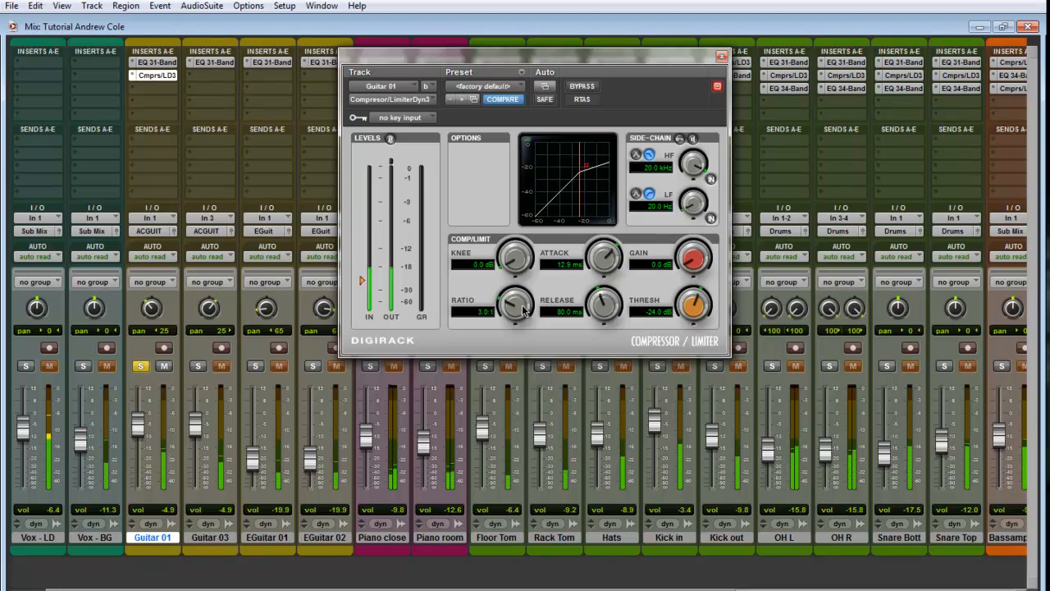
drag(522, 304, 522, 296)
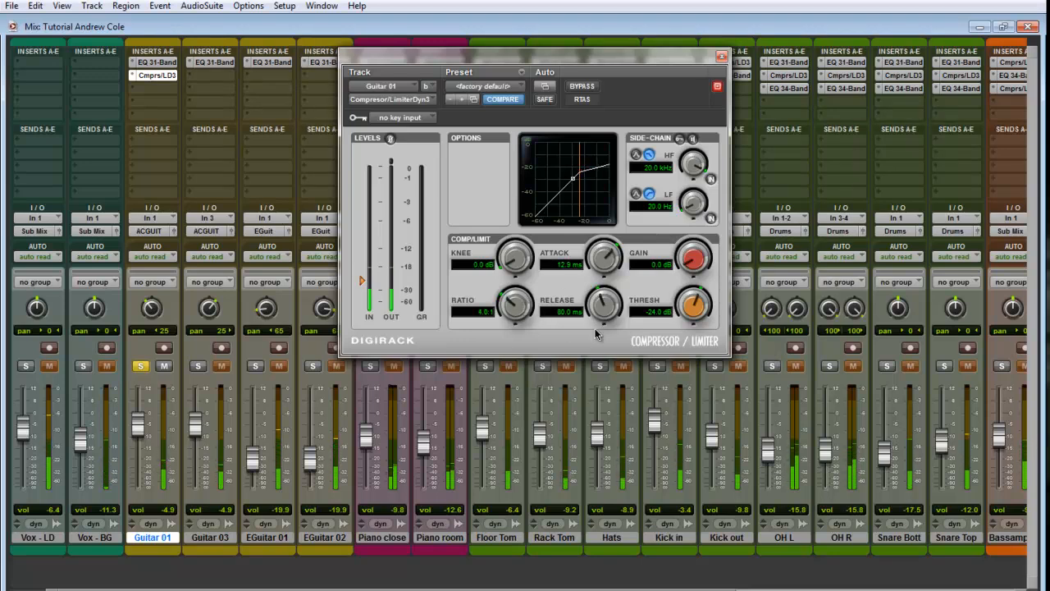
drag(606, 312, 605, 328)
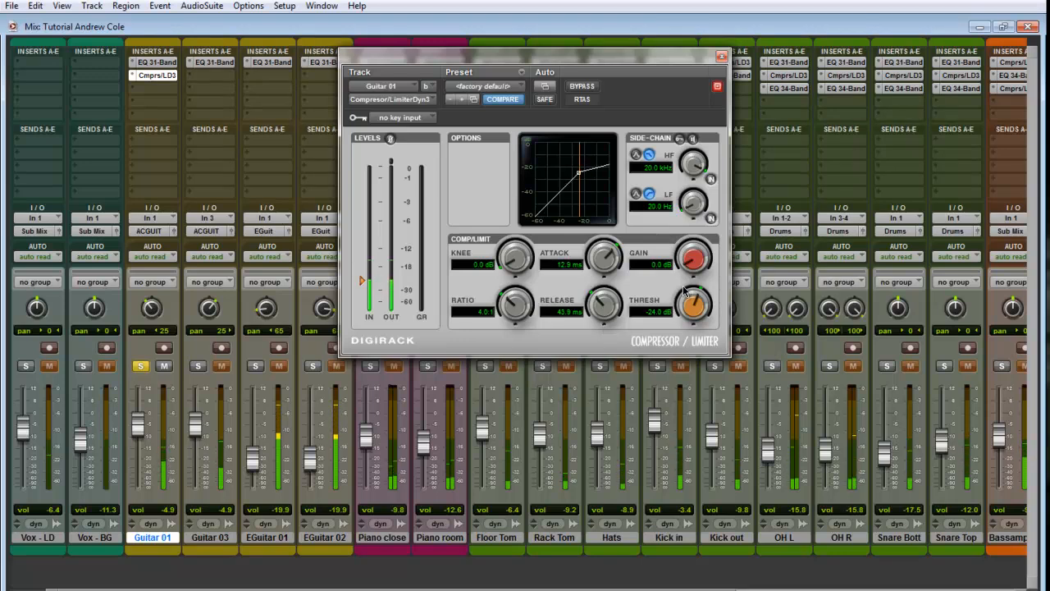
Set Guitar 01's compressor to about -27.9 dB threshold, 10.5 ms attack and 1.0 dB gain, and close the plug-in
drag(696, 304, 697, 315)
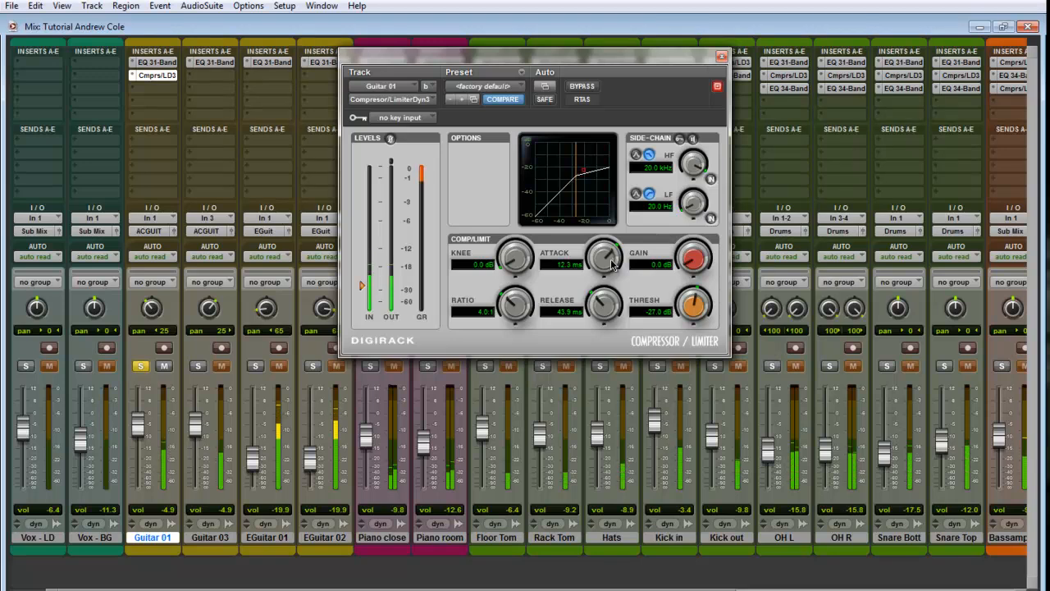
drag(611, 259, 611, 260)
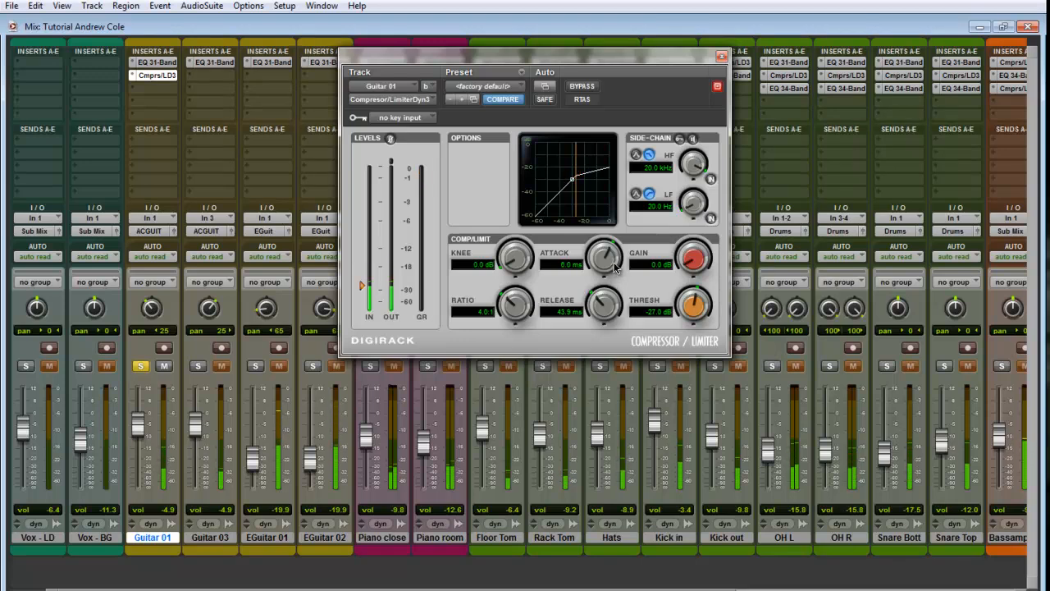
drag(614, 264, 620, 259)
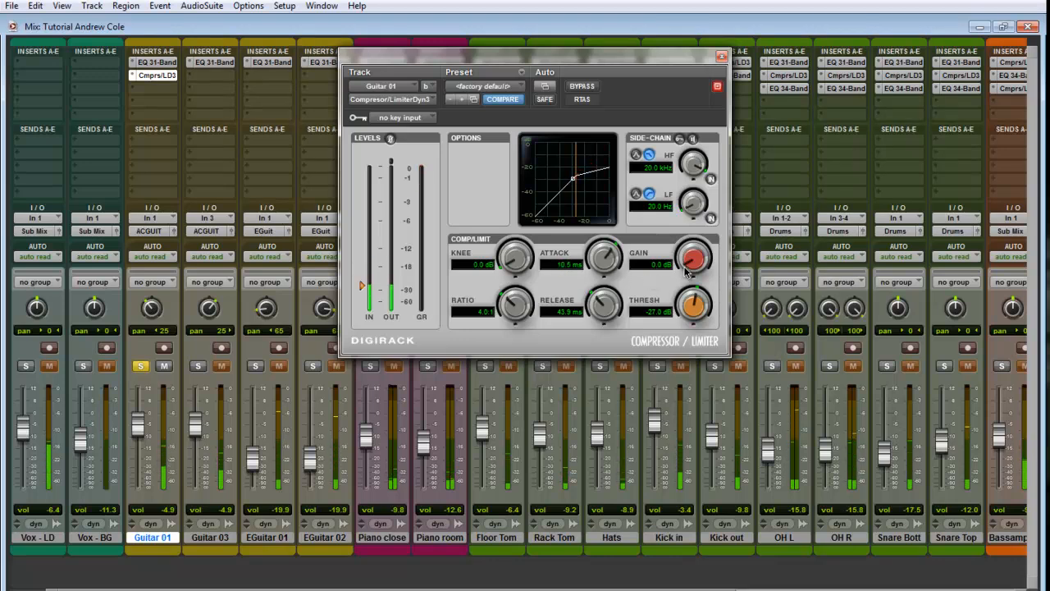
drag(685, 267, 688, 299)
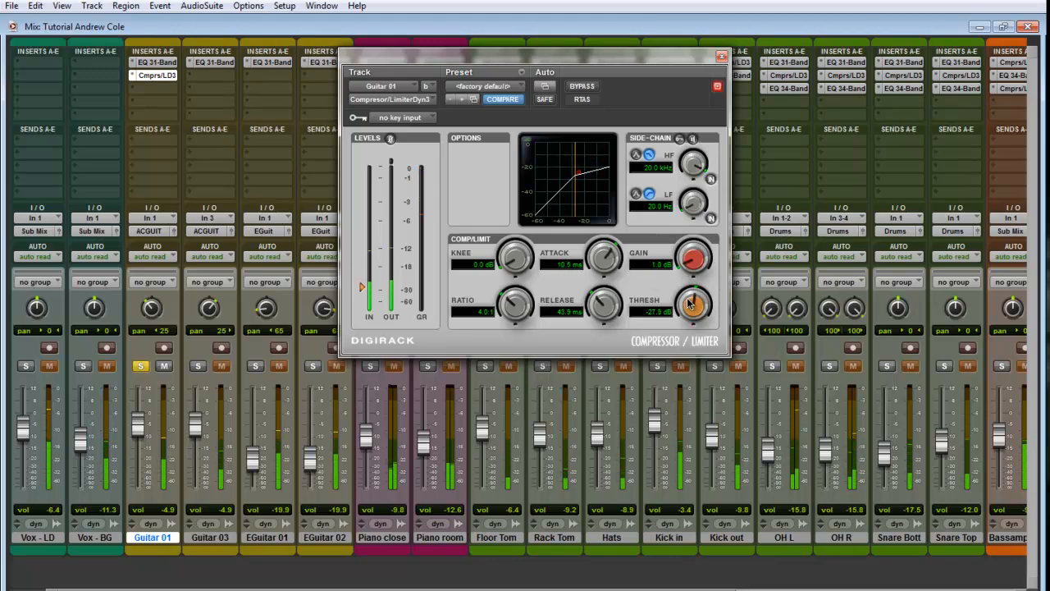
click(722, 57)
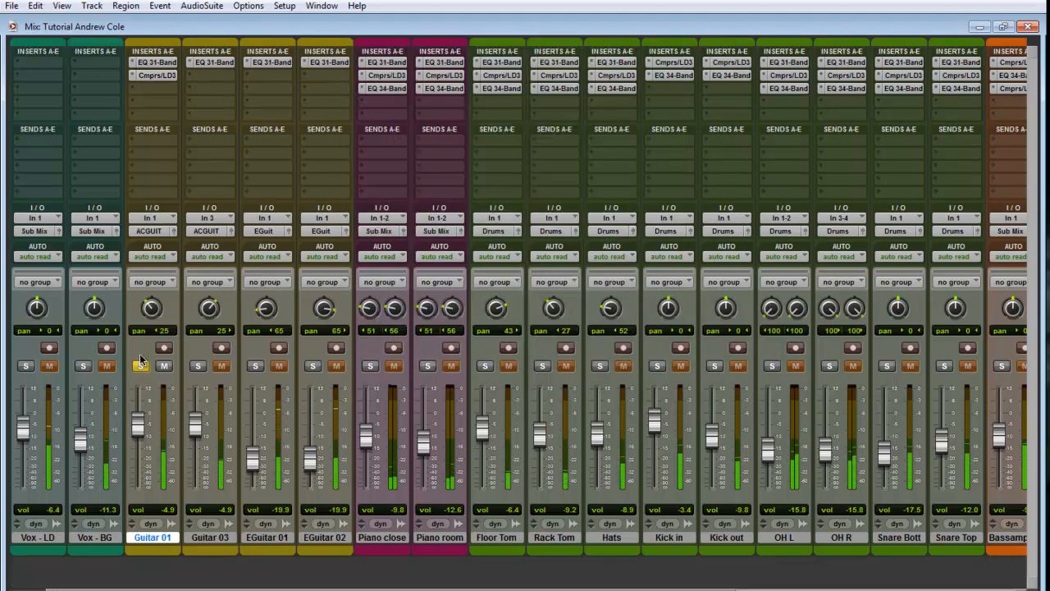
Solo Guitar 03, copy Guitar 01's compressor to its second insert and raise the copy's threshold to about -25.8 dB
click(197, 366)
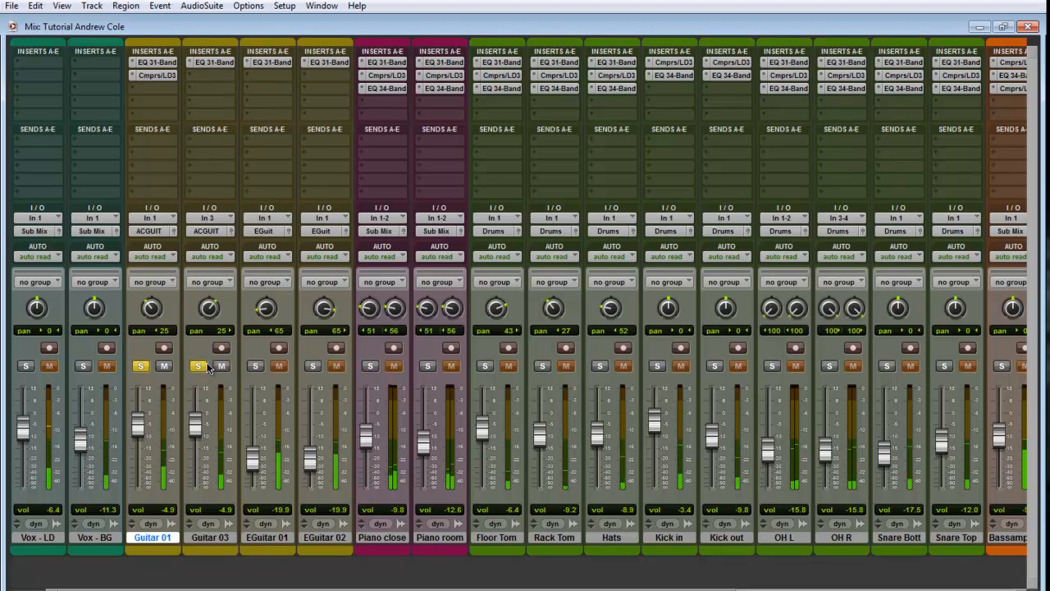
drag(157, 75, 209, 75)
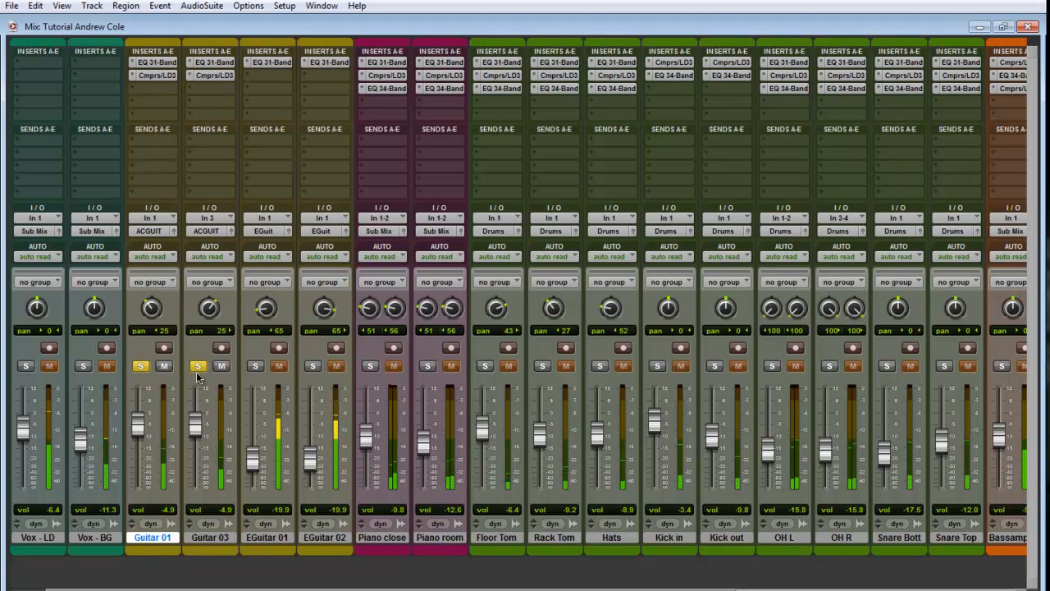
click(225, 76)
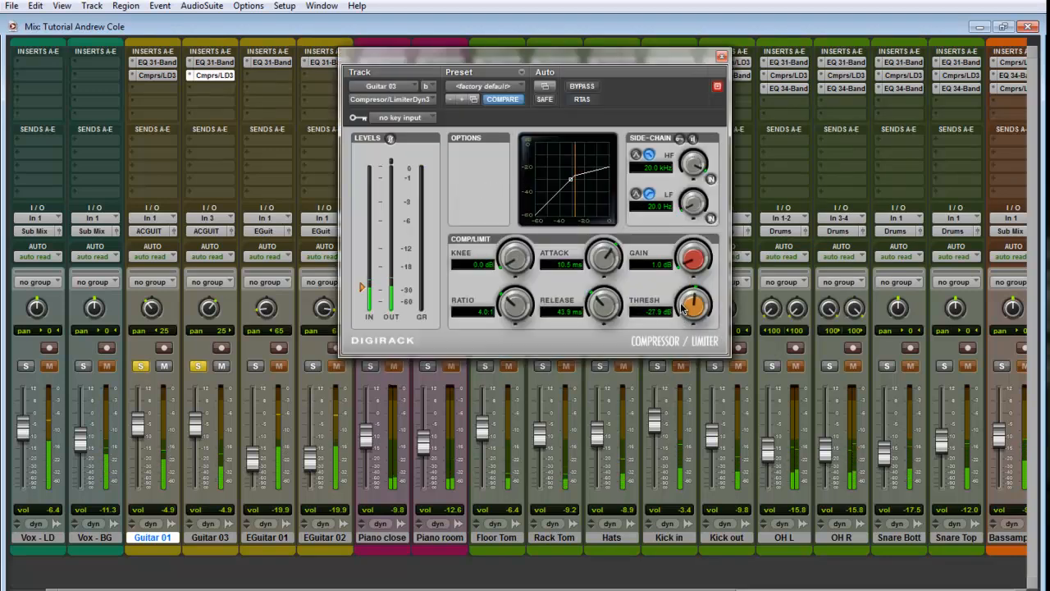
drag(679, 305, 681, 298)
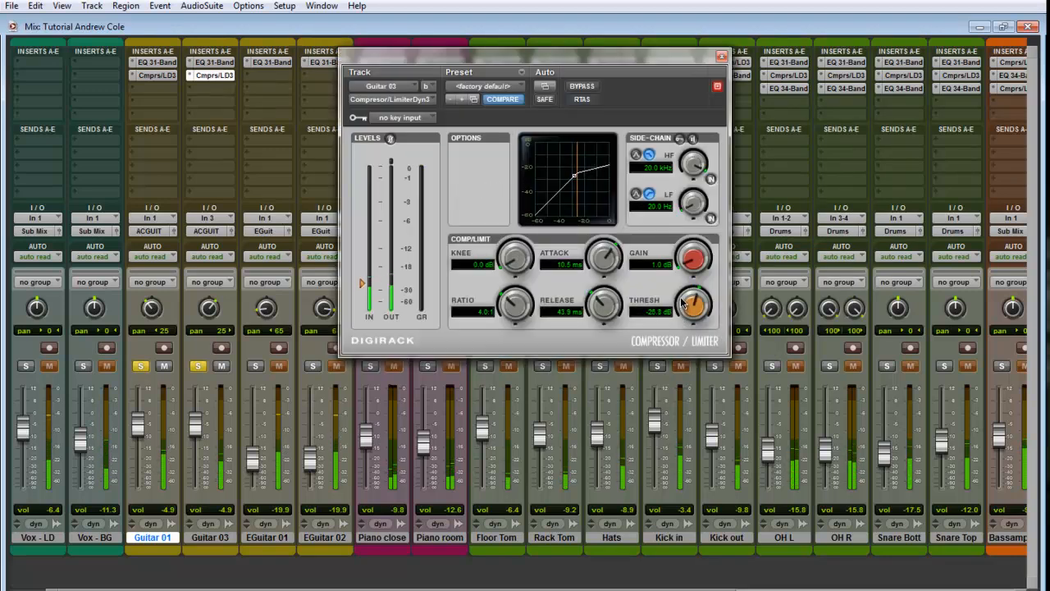
click(721, 56)
Unsolo Guitar 01 and Guitar 03, briefly soloing Guitar 03 again to compare it with the full mix
click(141, 365)
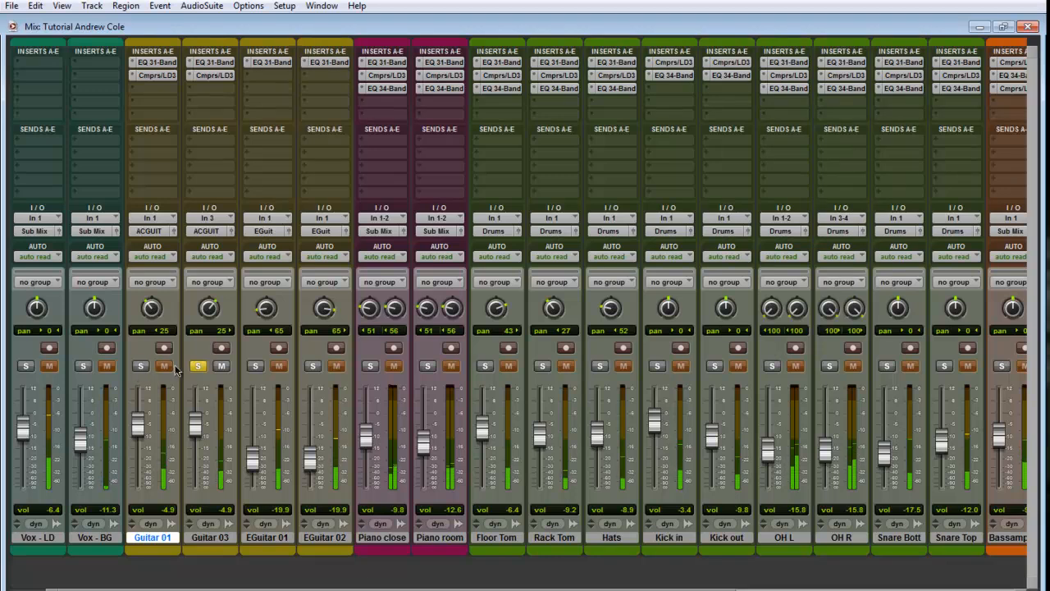
click(198, 365)
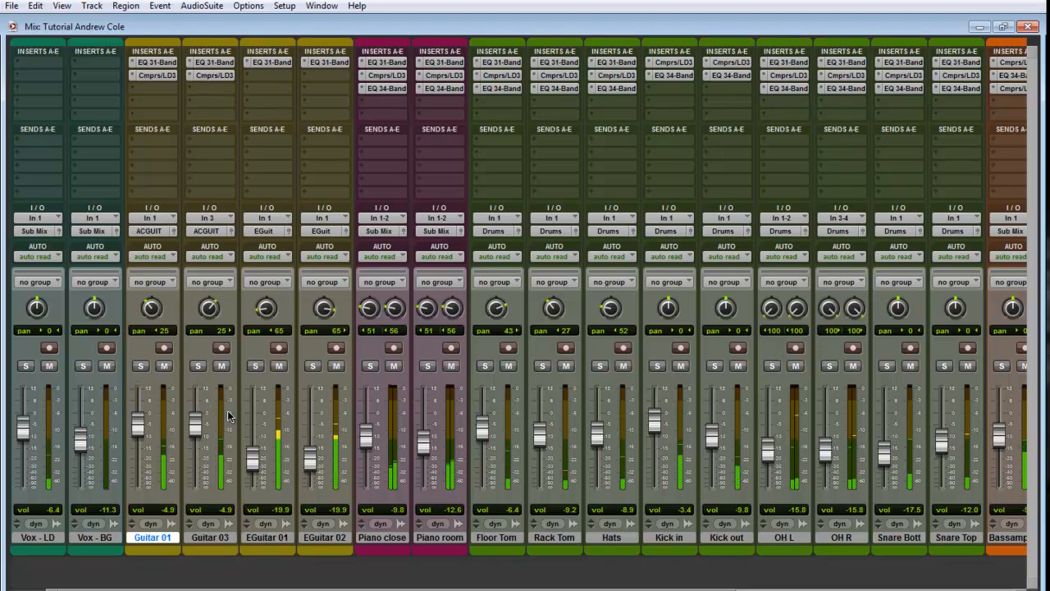
click(195, 367)
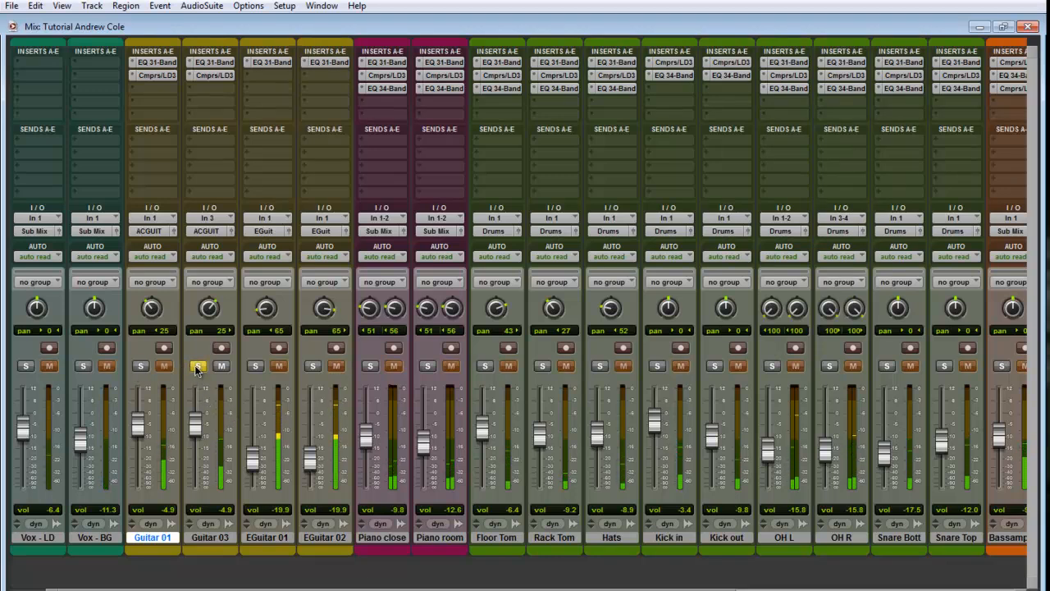
click(197, 367)
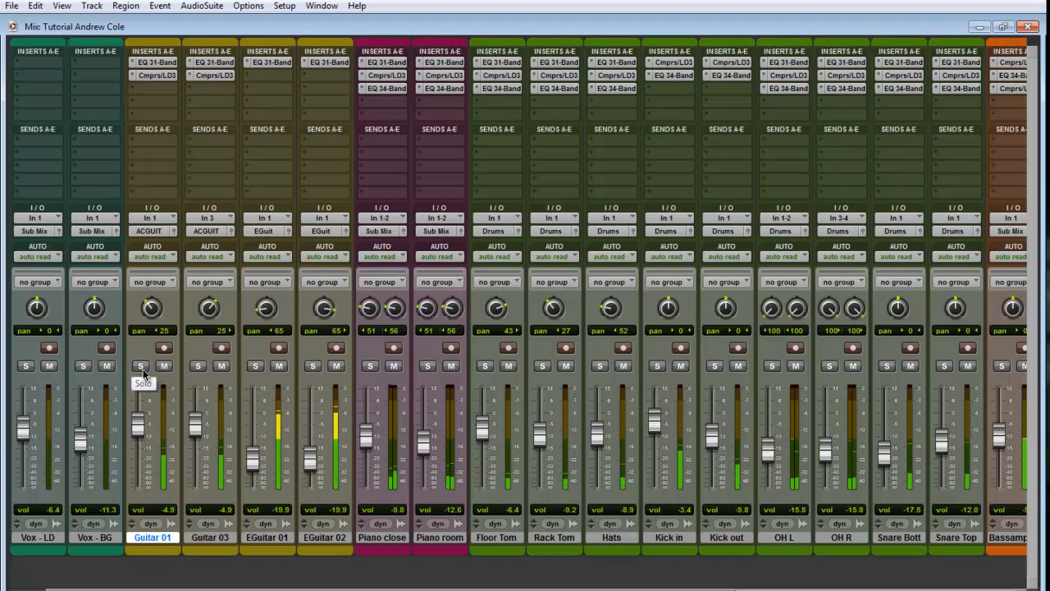
Insert the Digidesign EQ 3 4-Band (mono) in the third insert slot of Guitar 01
click(149, 88)
mouse_move(175, 110)
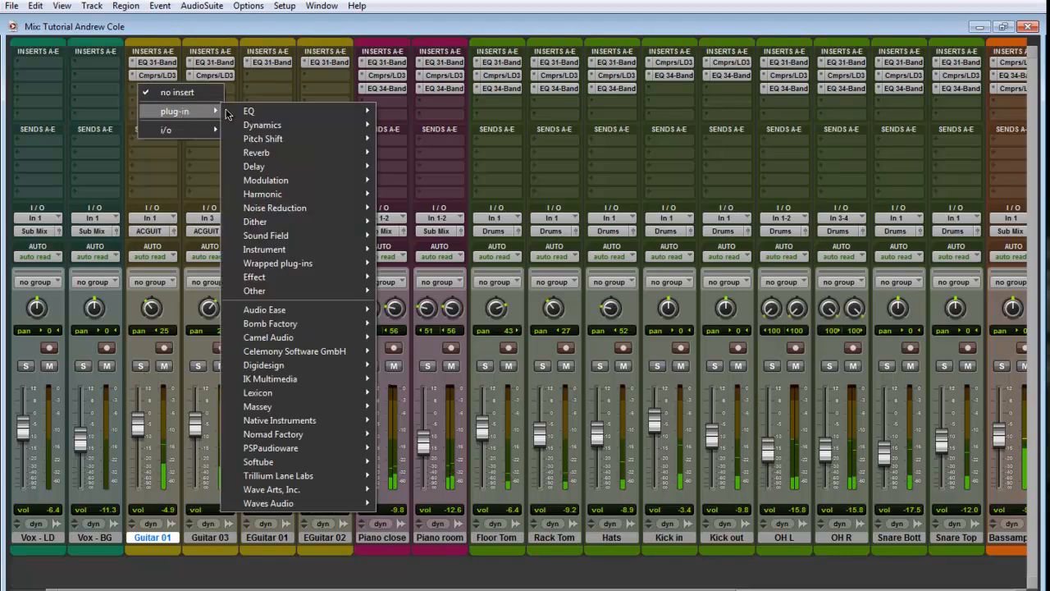
mouse_move(287, 114)
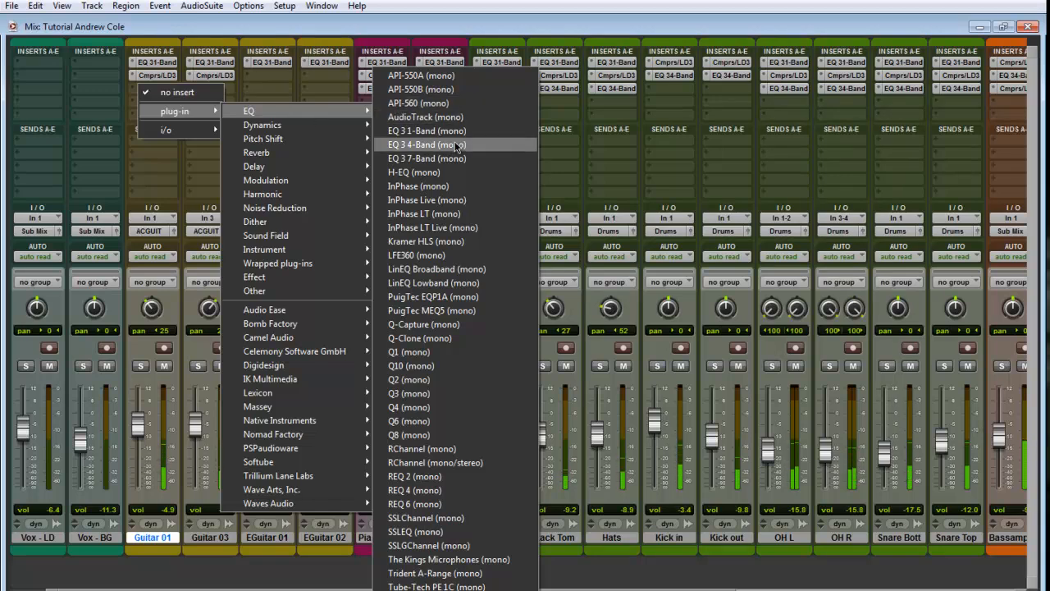
mouse_move(297, 336)
mouse_move(299, 365)
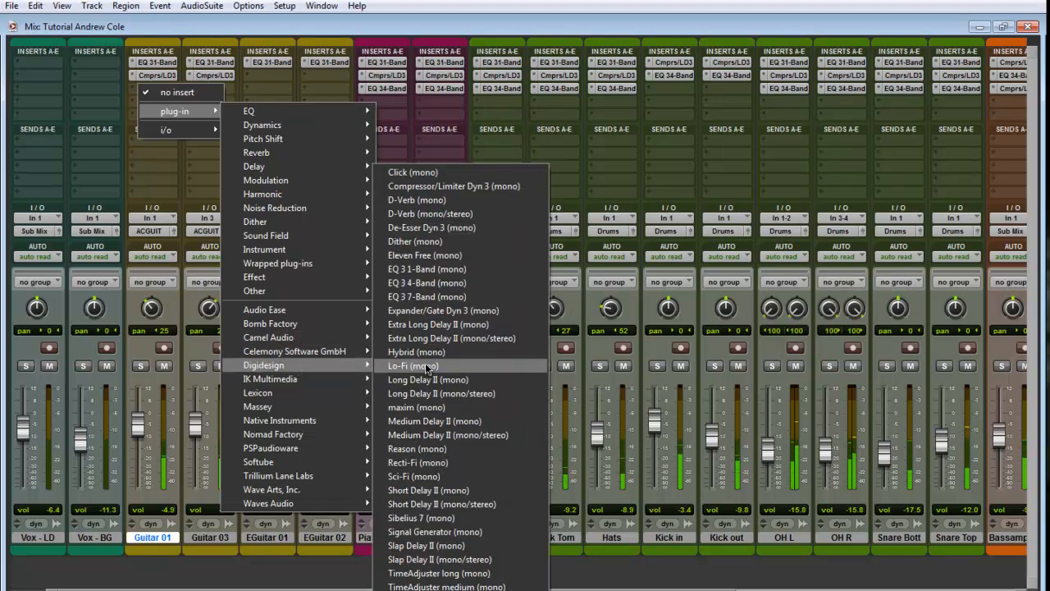
click(439, 284)
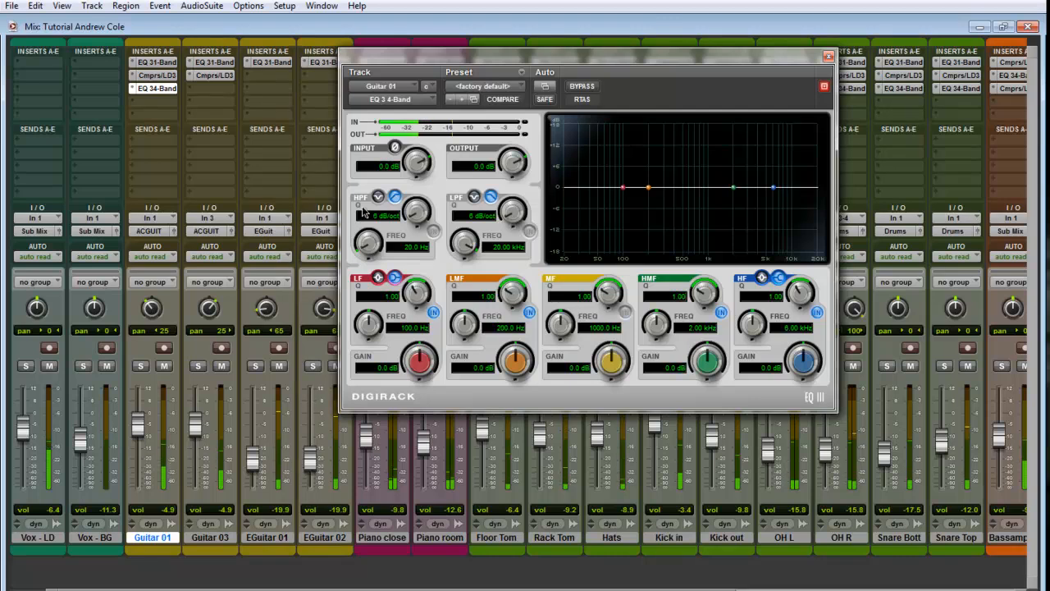
Solo Guitar 01 and boost its EQ's high-frequency shelf by 3.7 dB at about 5.54 kHz with a Q of 0.73
click(142, 366)
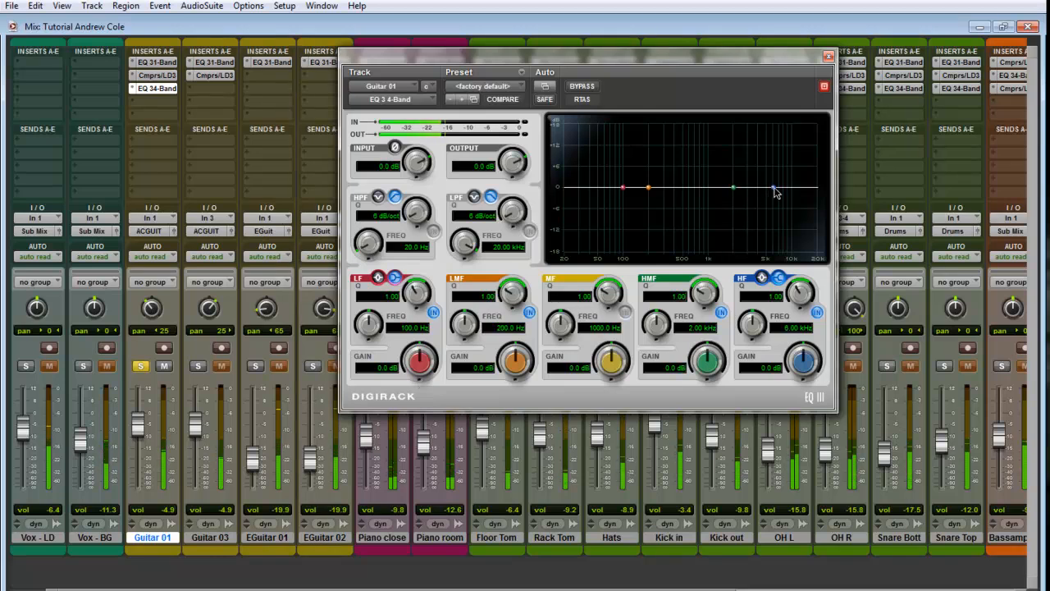
drag(774, 189, 774, 174)
drag(795, 296, 794, 300)
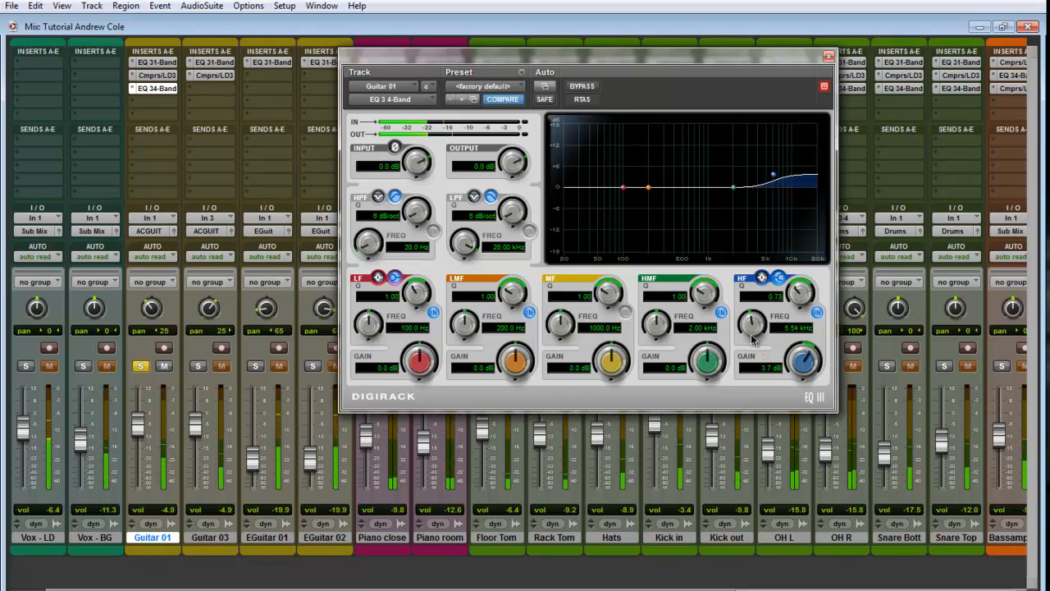
Boost Guitar 01's EQ high shelf to 5.2 dB and cut its low mids by 2.3 dB at 339 Hz with a Q of 0.47
drag(755, 335, 752, 343)
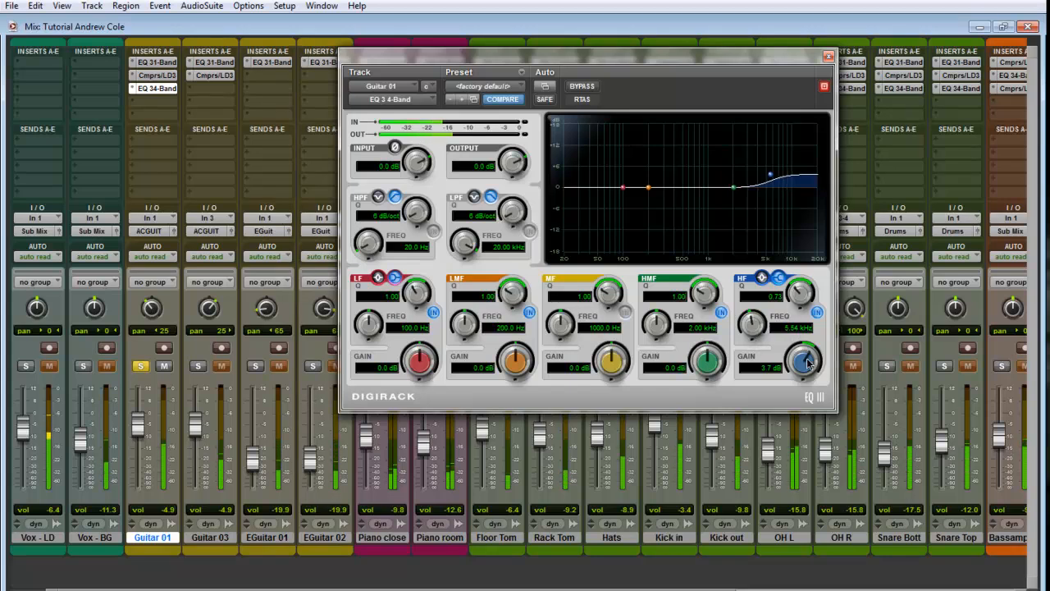
mouse_move(811, 366)
mouse_down()
mouse_move(809, 352)
mouse_move(804, 384)
mouse_move(802, 372)
mouse_up()
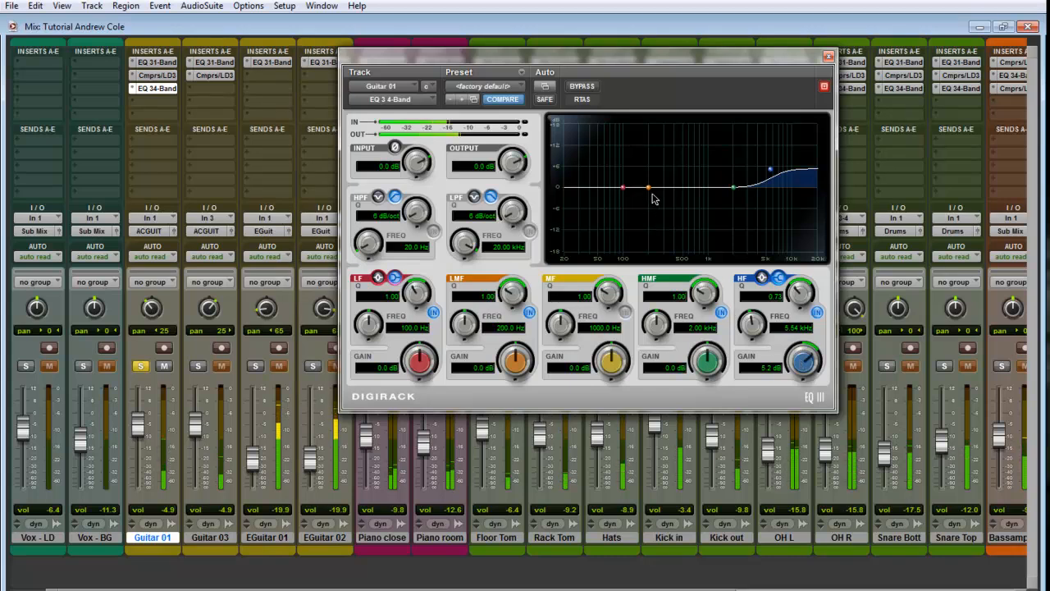
mouse_move(656, 191)
mouse_down()
mouse_move(679, 204)
mouse_move(668, 192)
mouse_up()
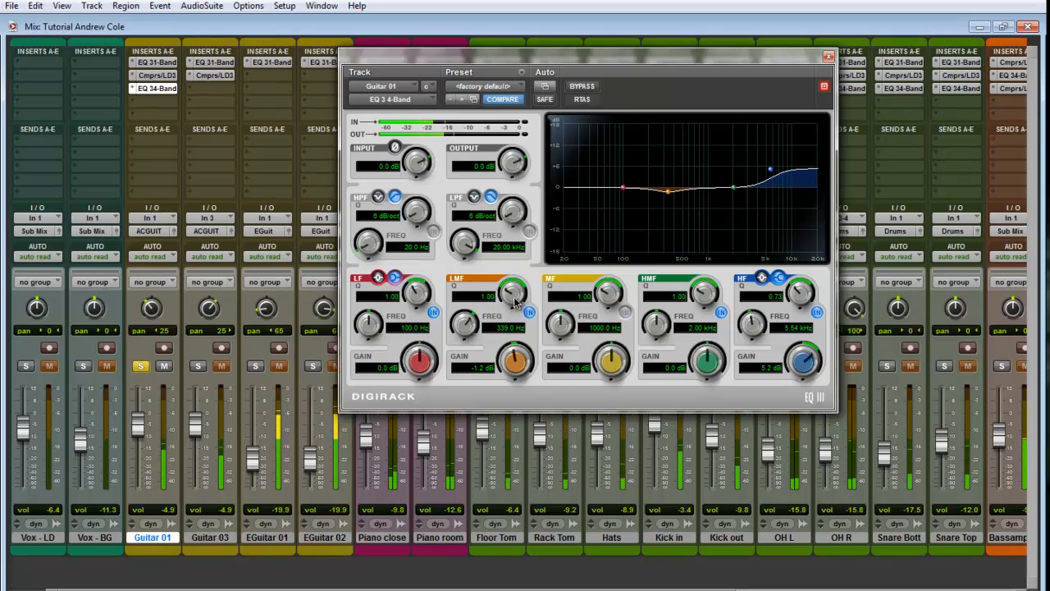
drag(514, 298, 510, 323)
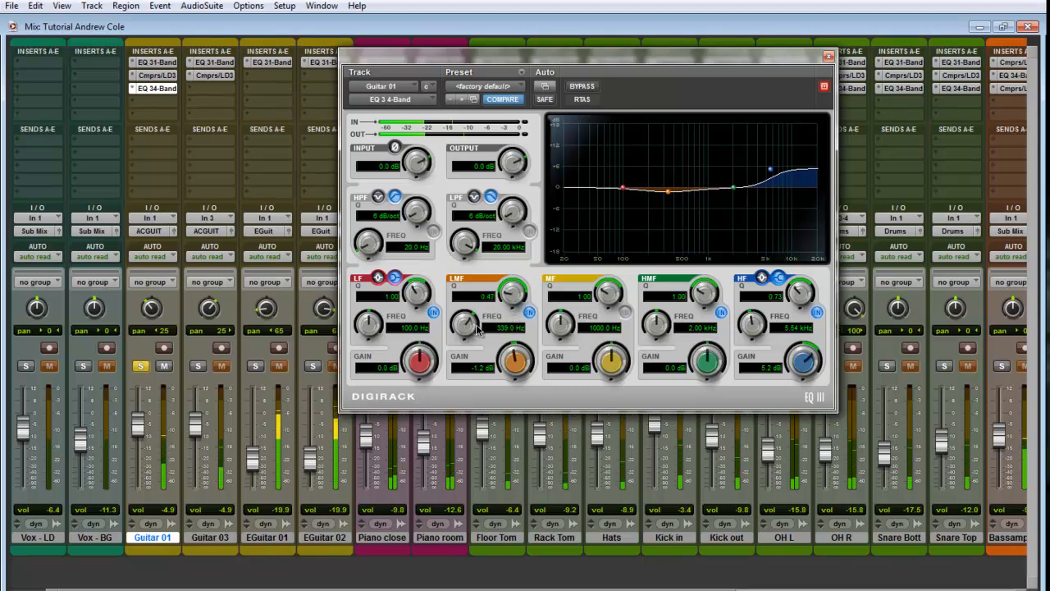
drag(508, 367, 513, 367)
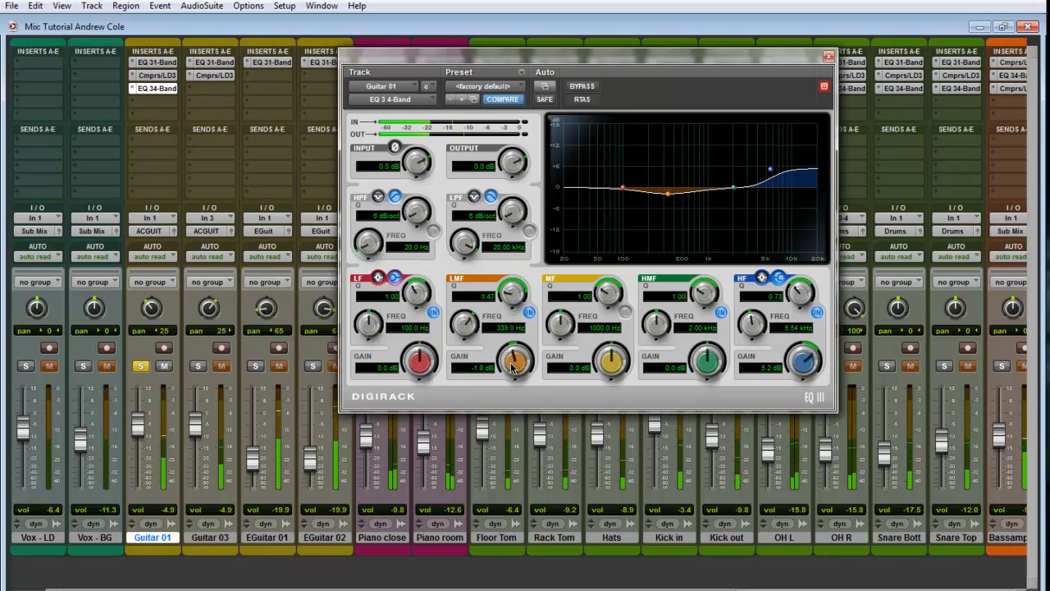
click(828, 56)
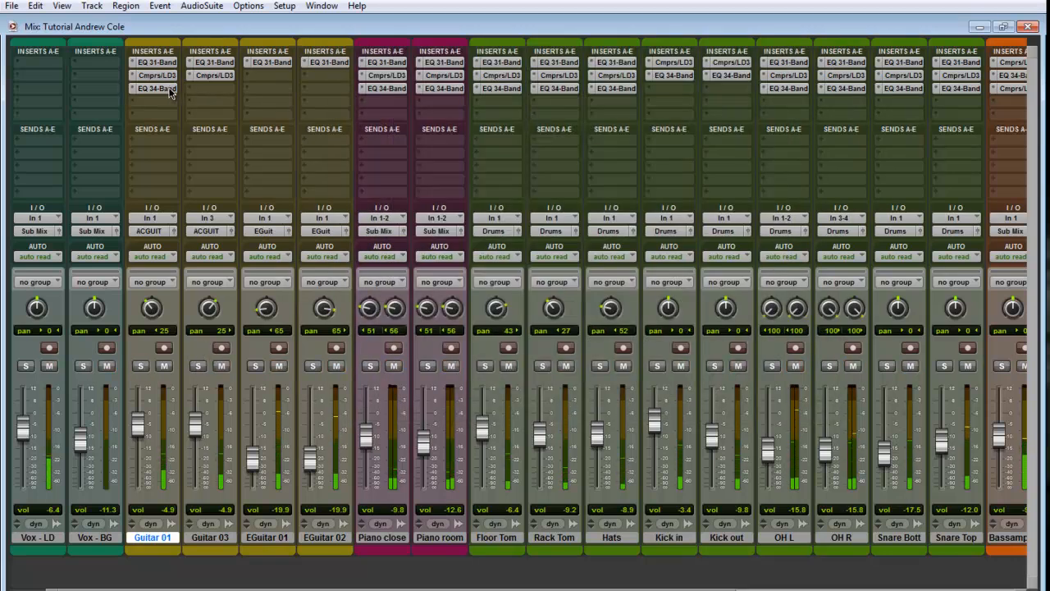
Solo Guitar 01 and Guitar 03, copy Guitar 01's 4-band EQ to Guitar 03 and set the copy's low-mid gain to 1.0 dB at about 353 Hz
click(141, 366)
click(197, 366)
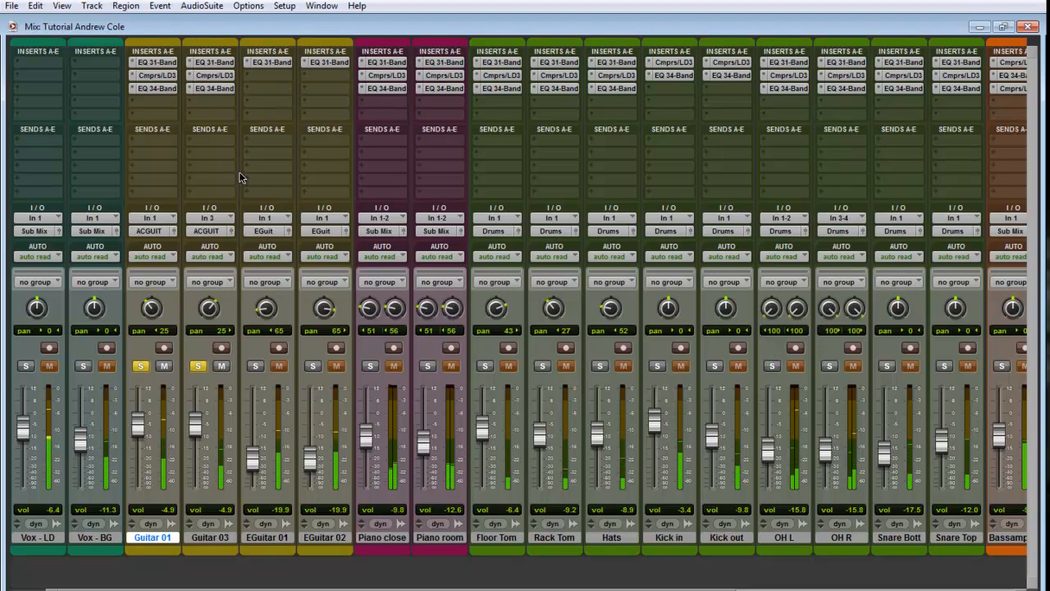
click(215, 89)
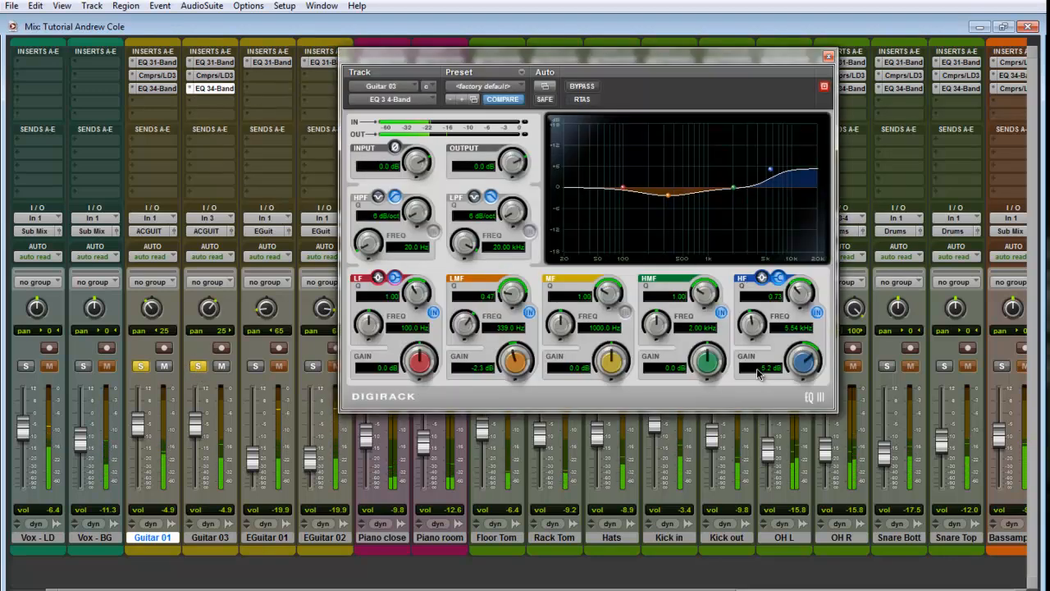
click(474, 368)
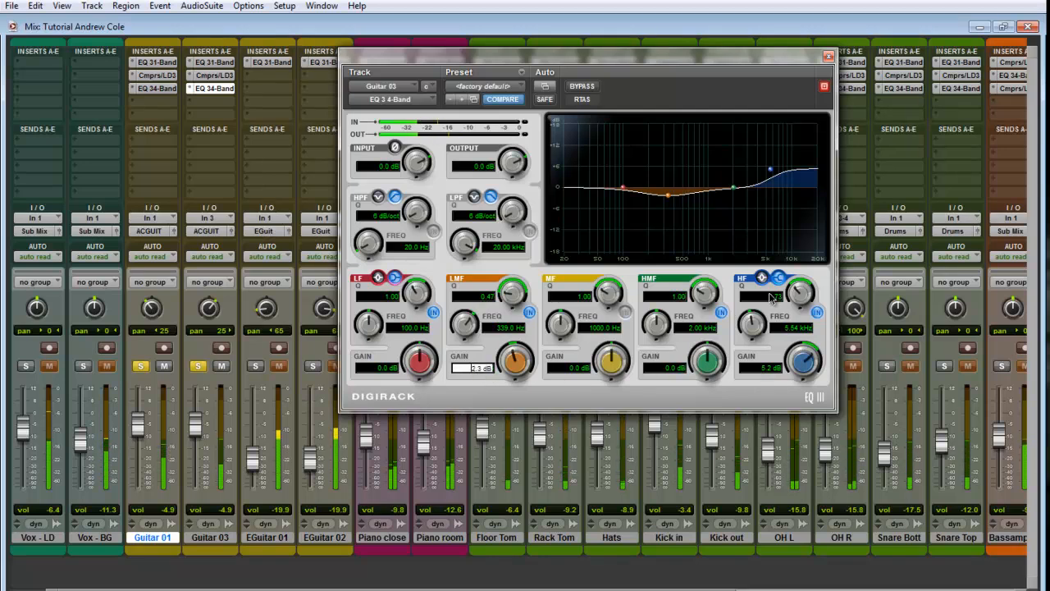
key(BackSpace)
key(Return)
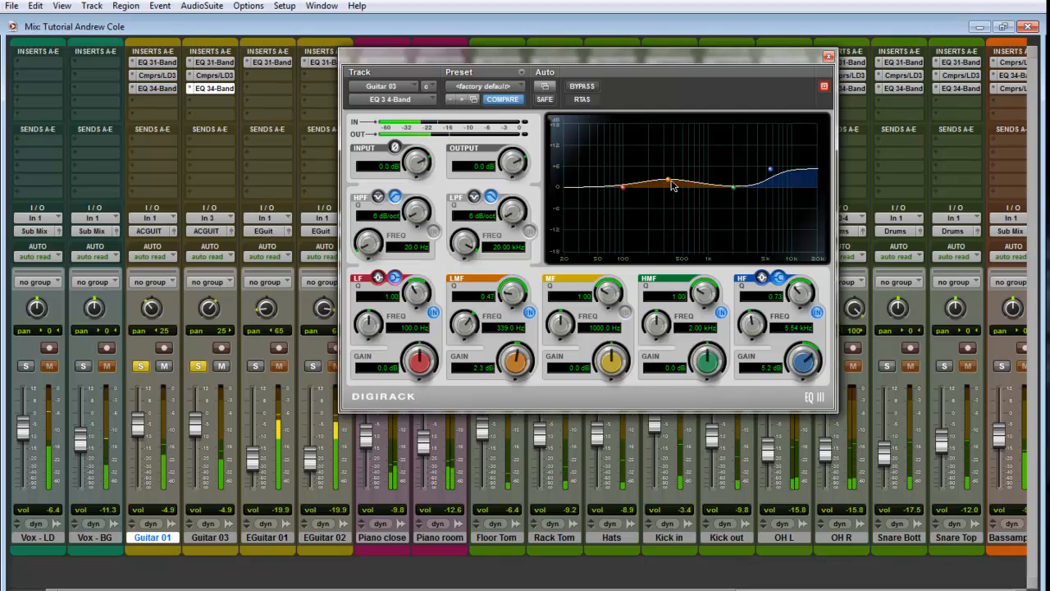
drag(669, 182, 671, 186)
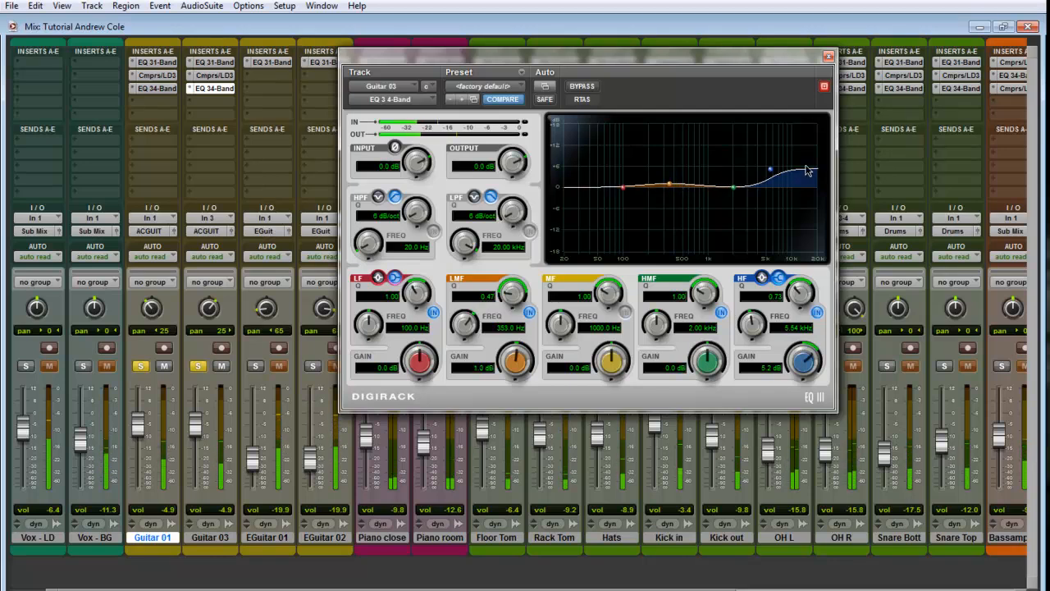
click(829, 56)
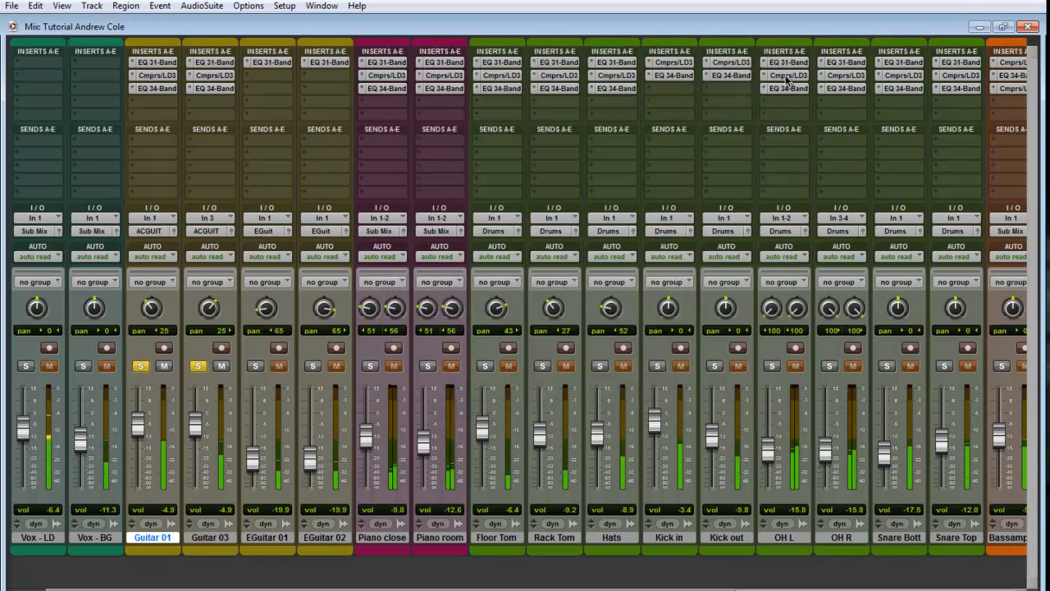
Unsolo both acoustic guitars and lower Guitar 01's fader to -6.8 dB and Guitar 03's to -7.4 dB
click(198, 366)
click(140, 366)
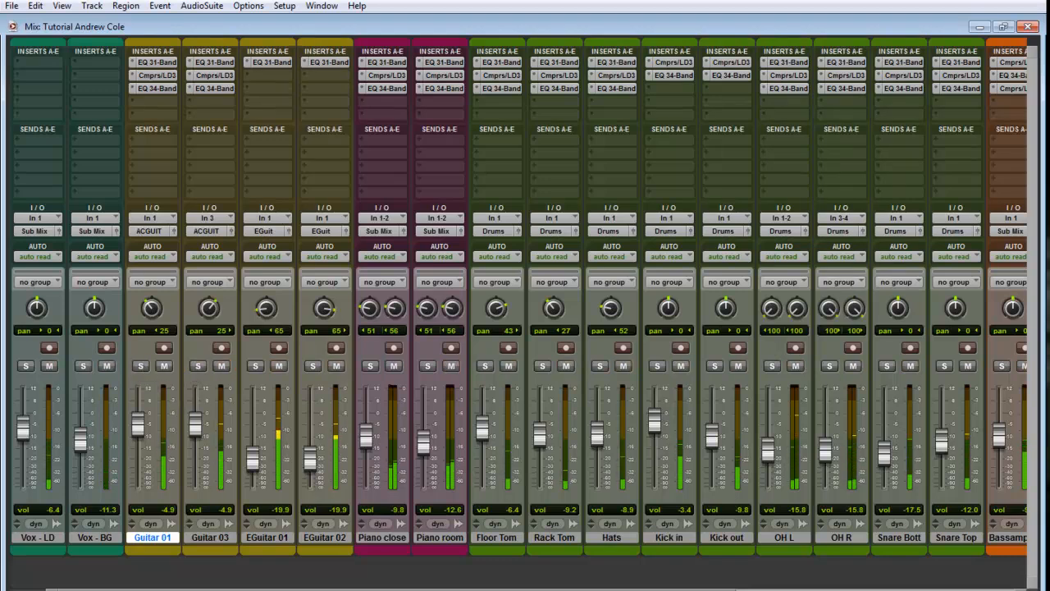
drag(300, 589, 578, 589)
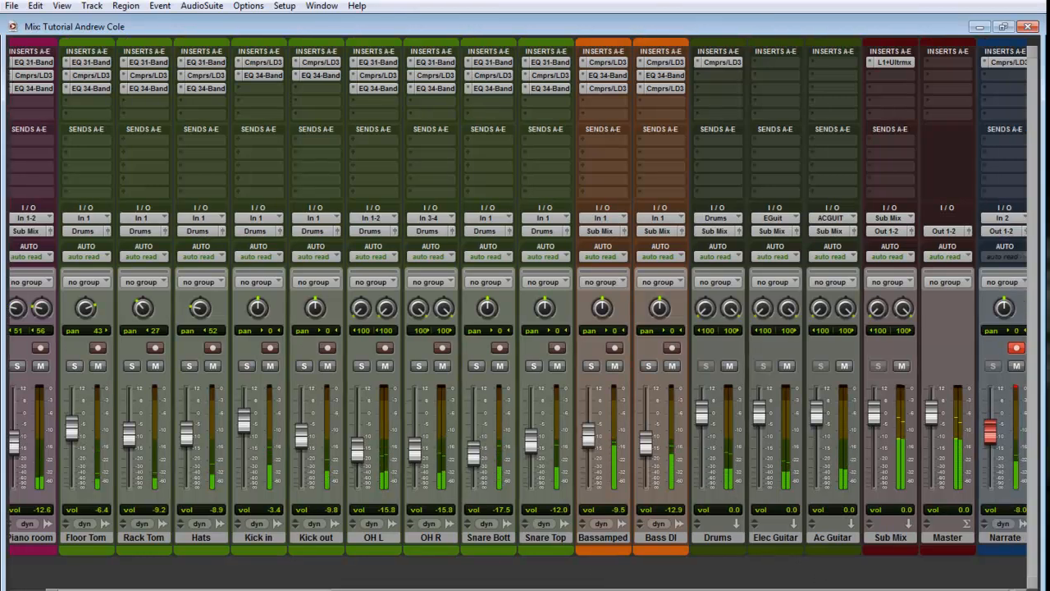
drag(794, 589, 516, 589)
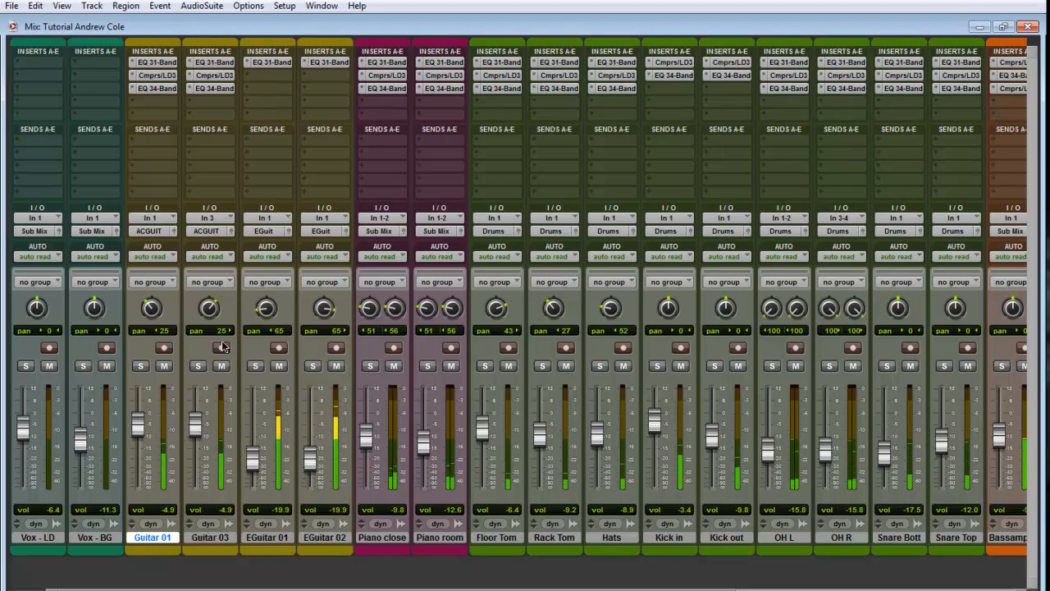
drag(195, 422, 138, 438)
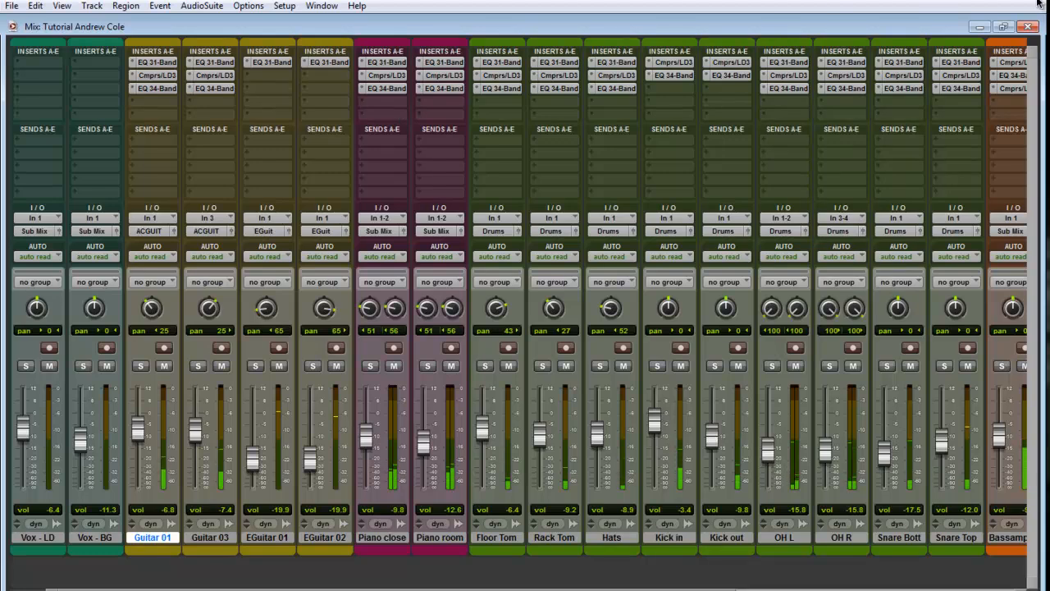
Look over the arrangement of all tracks in the Edit window, from the vocals down to the submix auxes
key(ctrl+equal)
scroll(353, 402, up, 10)
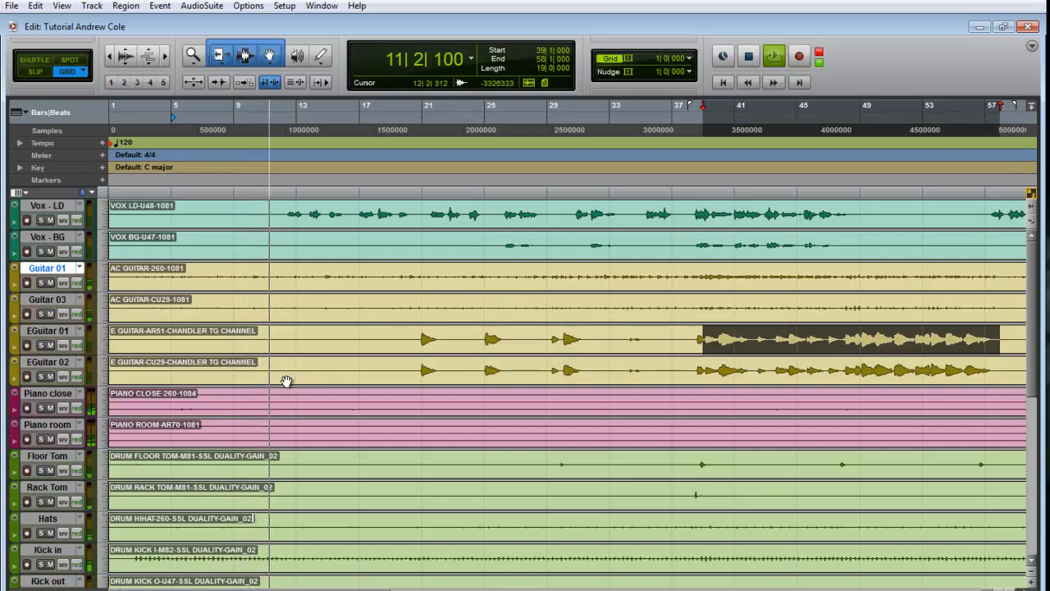
scroll(281, 471, down, 5)
scroll(281, 474, down, 2)
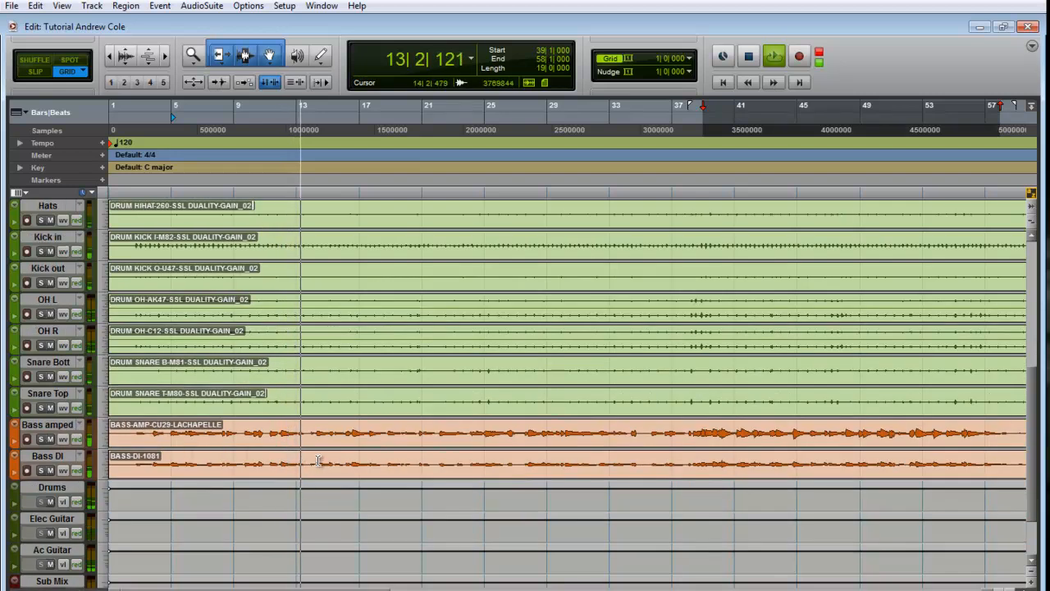
scroll(319, 463, up, 10)
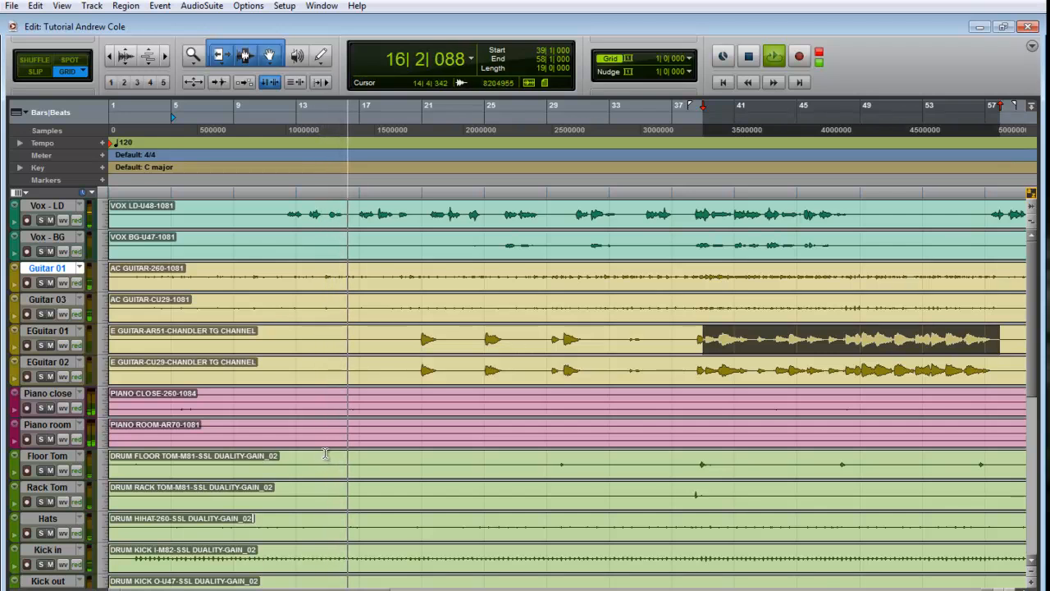
key(ctrl+equal)
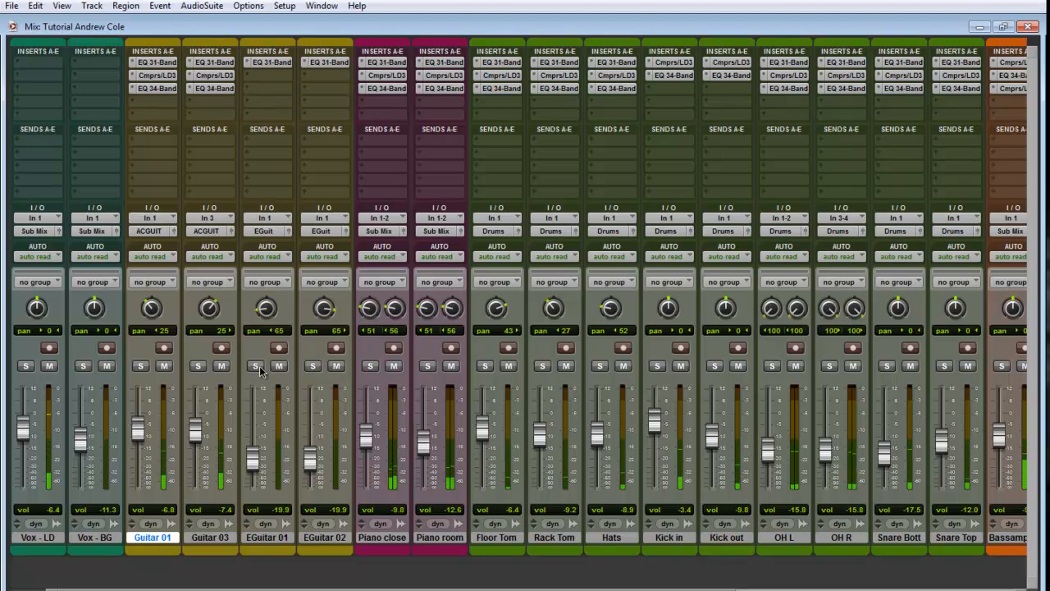
Solo EGuitar 01 for playback from bar 39 and insert the Digidesign Compressor/Limiter Dyn 3 (mono) in its second insert slot
key(ctrl+equal)
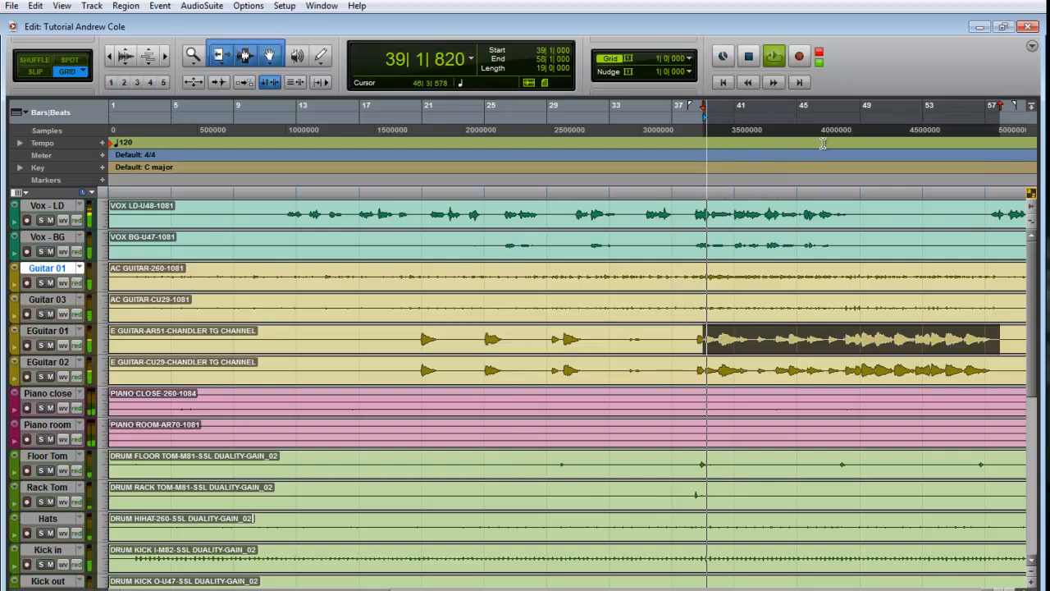
key(ctrl+equal)
key(shift+s)
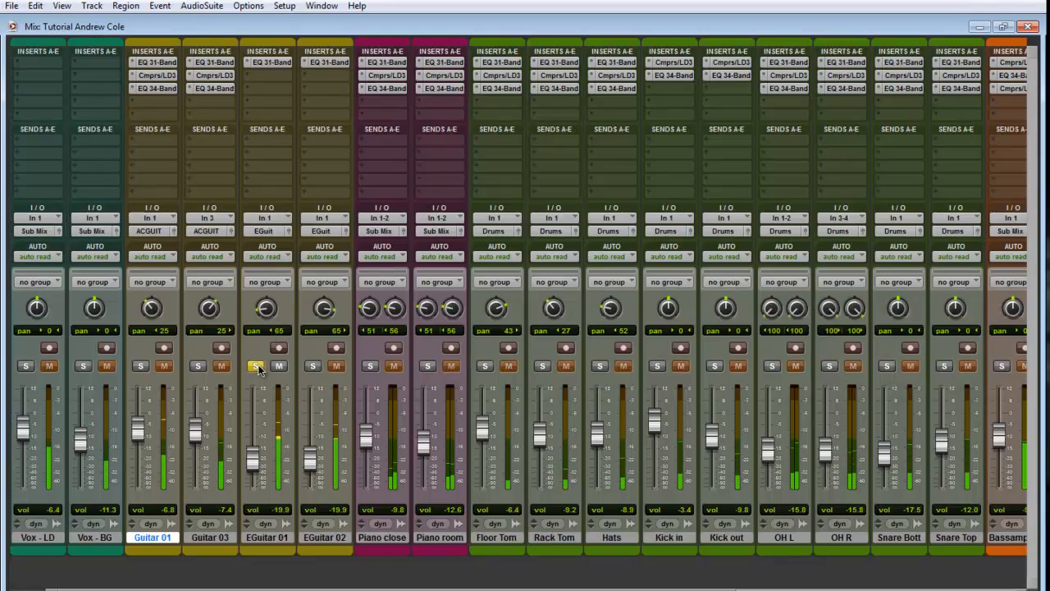
click(275, 78)
mouse_move(289, 97)
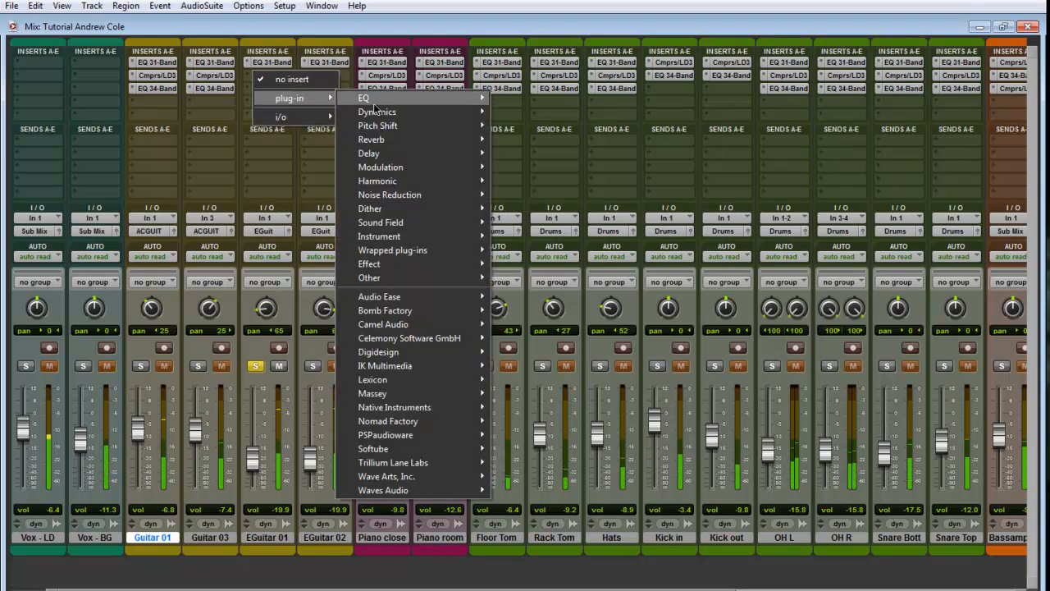
mouse_move(392, 353)
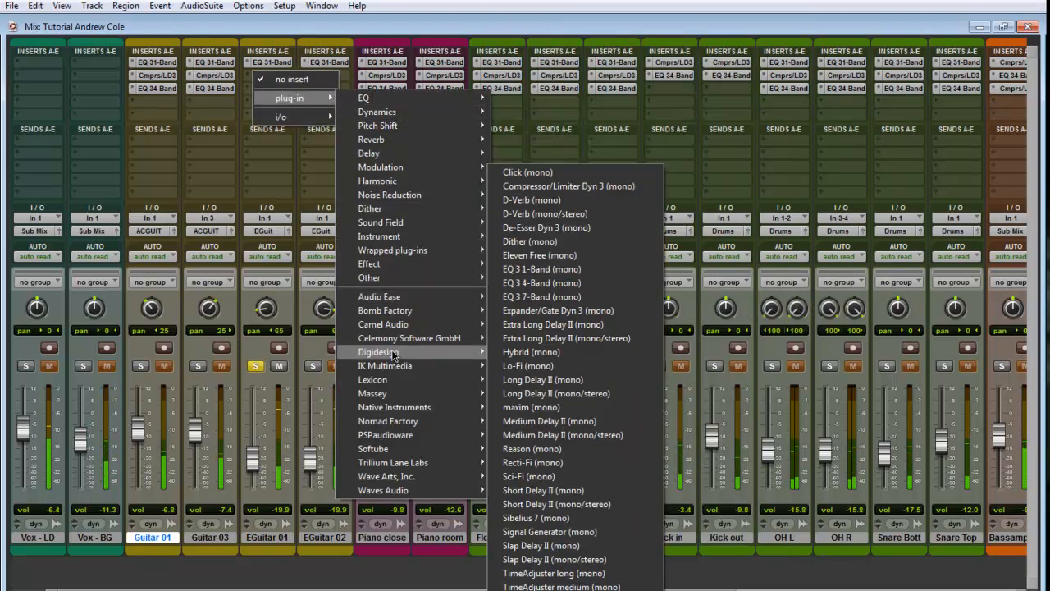
click(561, 188)
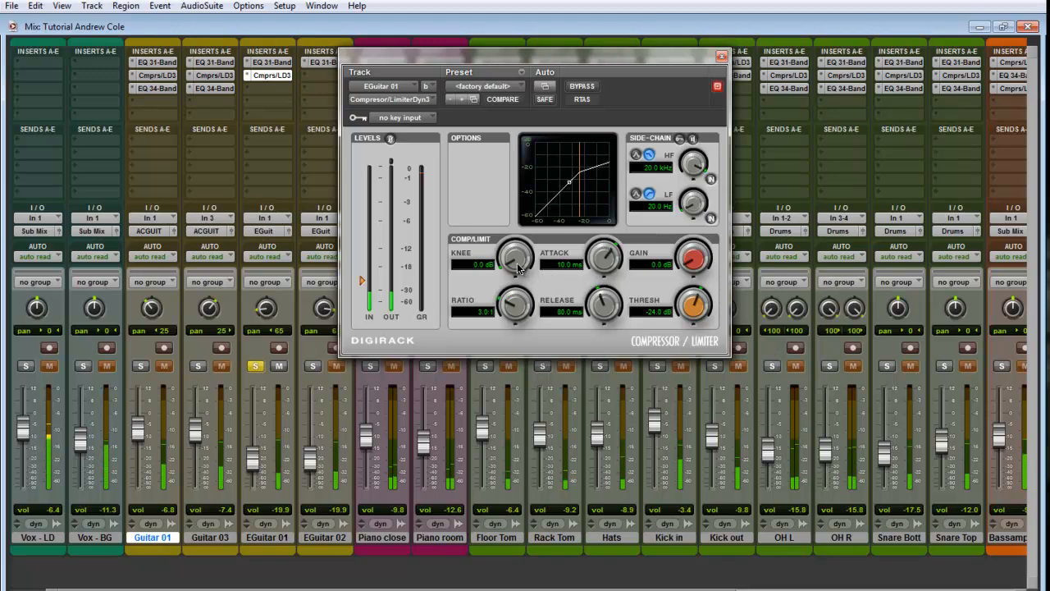
Try extreme compression on EGuitar 01 with 11.1 ms attack, 5.0 ms release, 8.4:1 ratio, -60.0 dB threshold and 19.0 dB gain
mouse_move(611, 265)
mouse_down()
mouse_move(609, 279)
mouse_move(614, 261)
mouse_up()
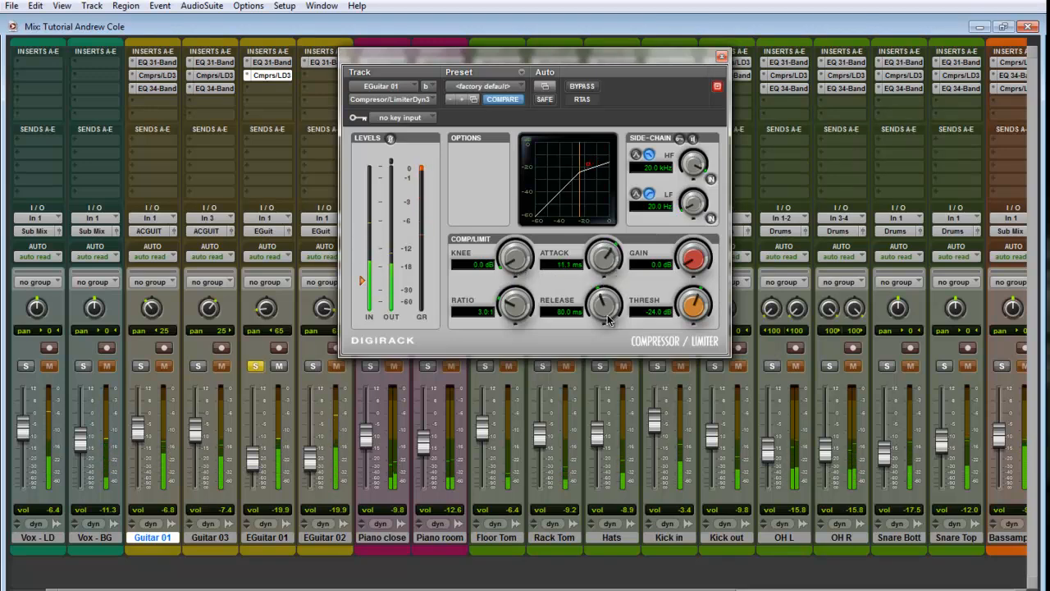
drag(606, 317, 603, 413)
drag(526, 326, 517, 283)
drag(699, 311, 689, 411)
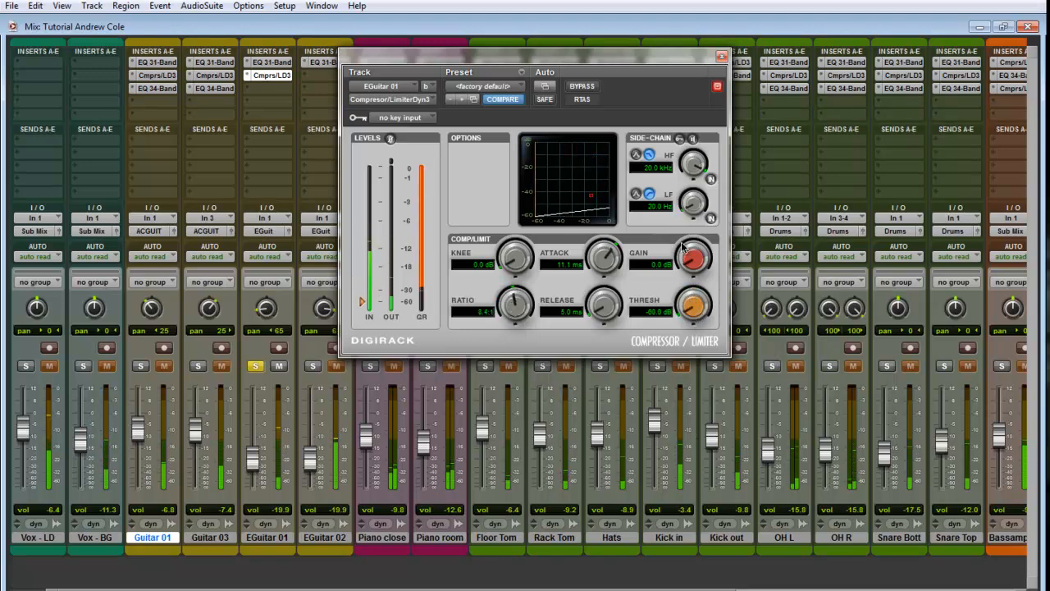
drag(682, 244, 678, 192)
Set EGuitar 01's compressor to 8.6 ms attack, 18.0:1 ratio, about -34.8 dB threshold and 11.0 dB gain
drag(599, 251, 597, 268)
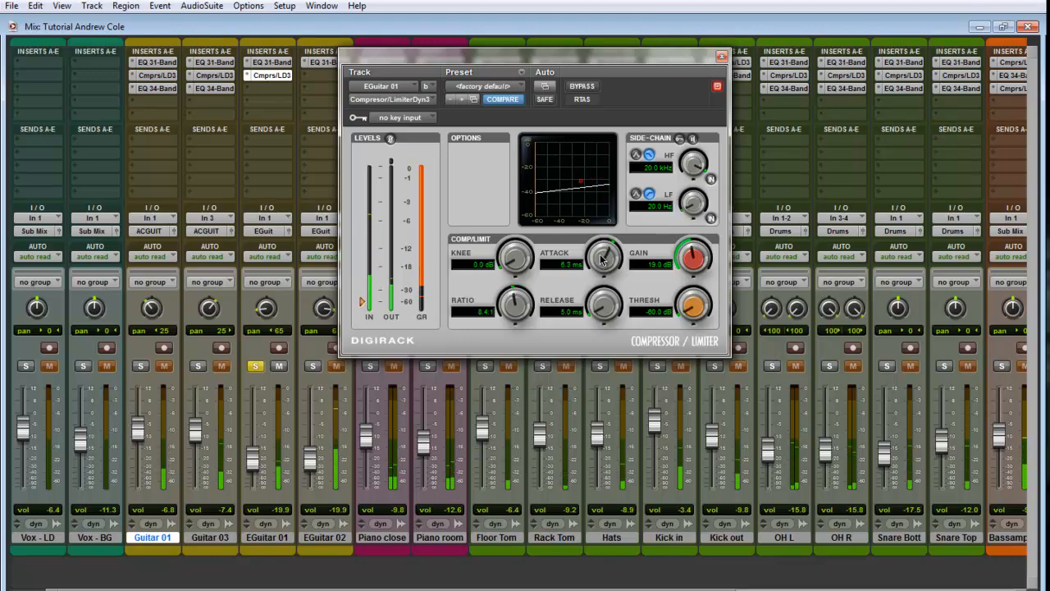
drag(519, 314, 538, 291)
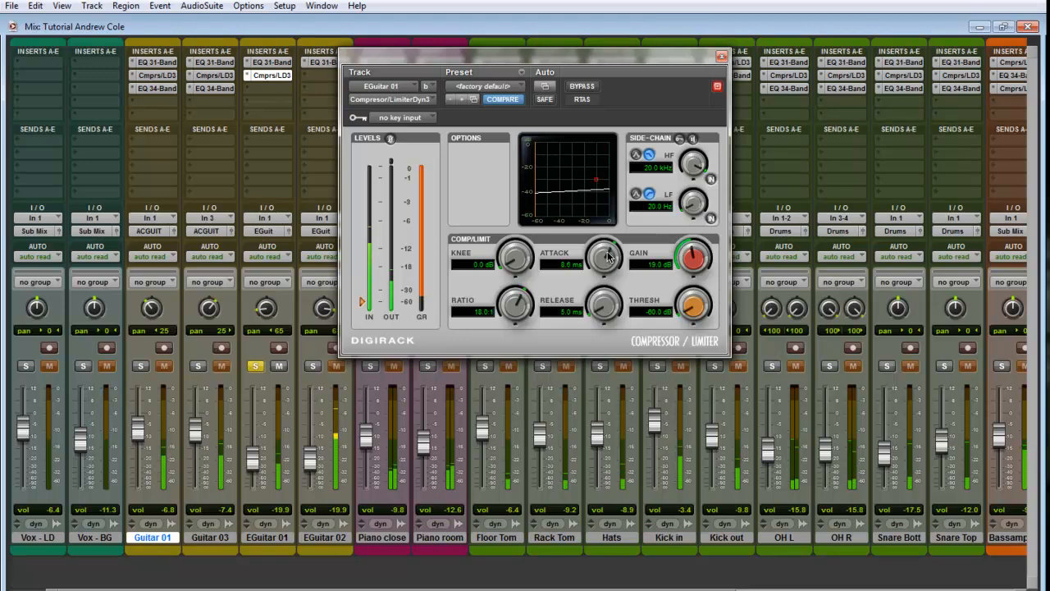
drag(692, 309, 732, 247)
drag(692, 261, 691, 292)
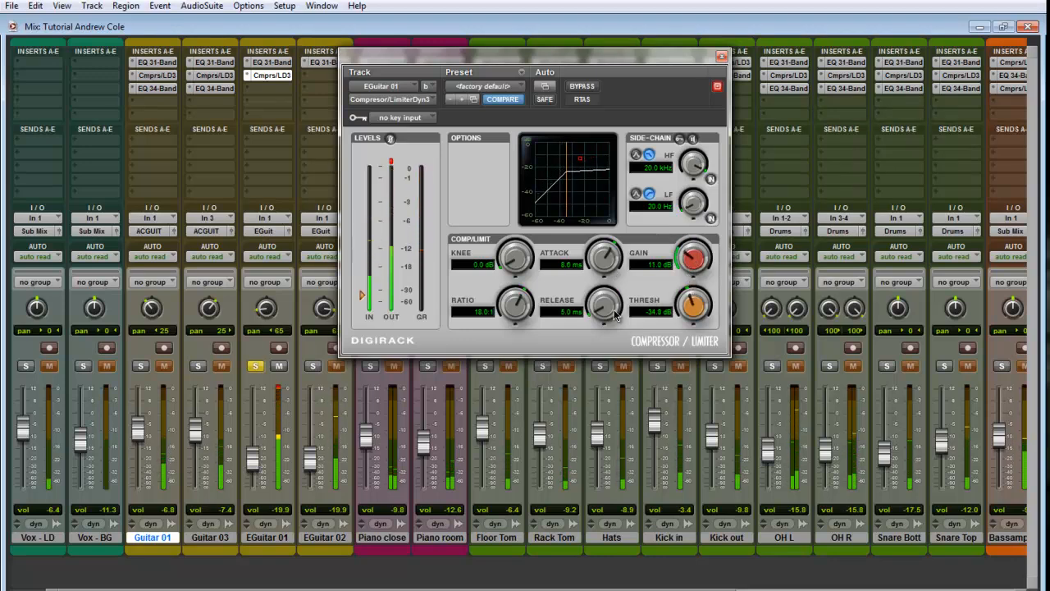
Set EGuitar 01's compressor to 21.0 ms release and 5.2:1 ratio, raise its threshold, and copy it to EGuitar 02's second insert
drag(588, 318, 610, 276)
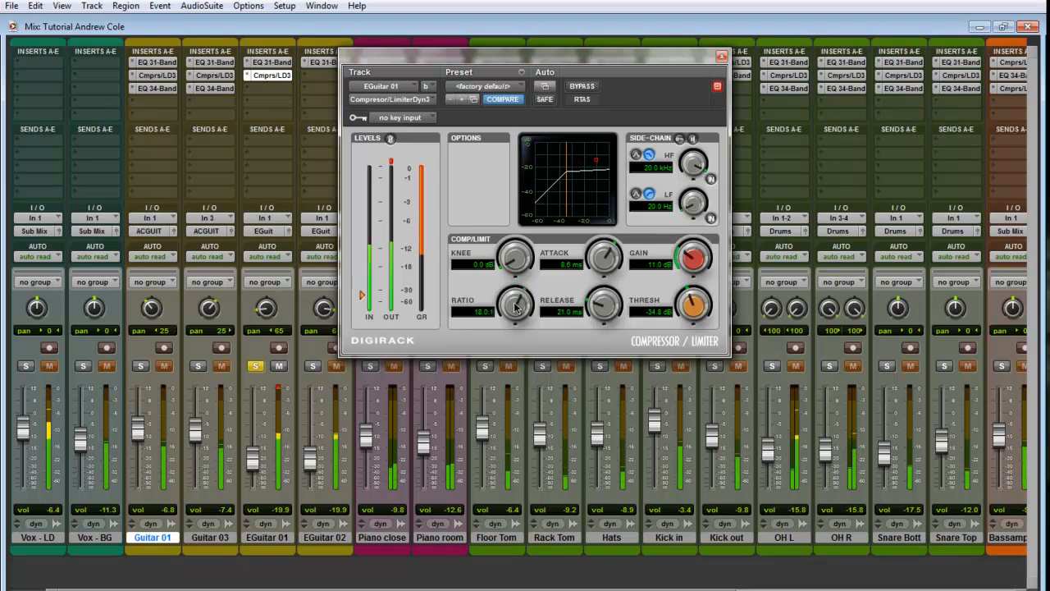
drag(515, 306, 518, 350)
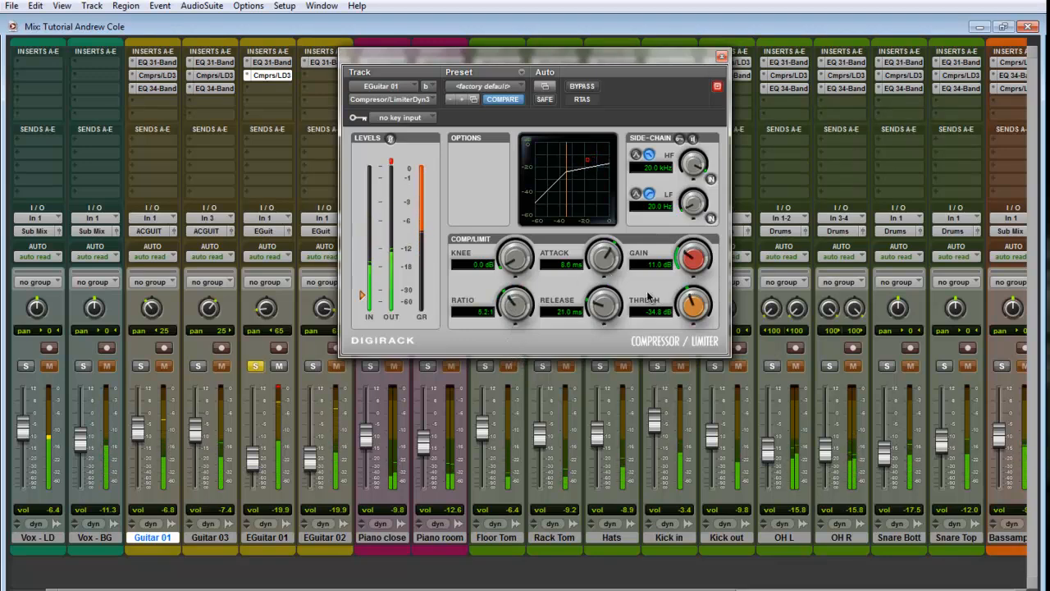
drag(690, 305, 693, 262)
click(722, 56)
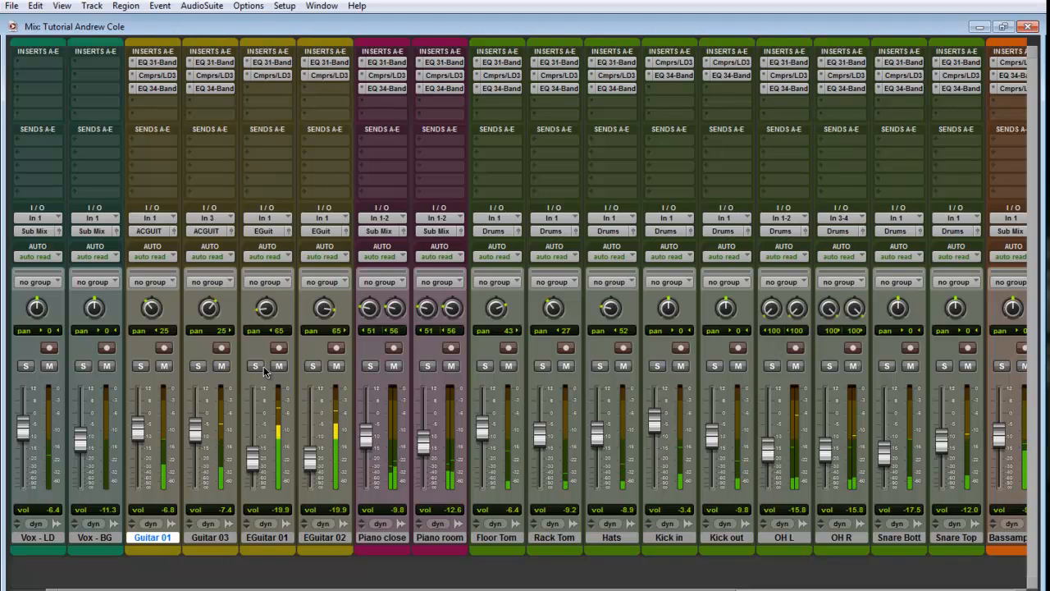
Lower EGuitar 01 and 02 to -23.0 and -24.7 dB and set EGuitar 01's compressor to 13.6 ms attack, 43.2 ms release and 5.0:1 ratio
drag(253, 470, 311, 478)
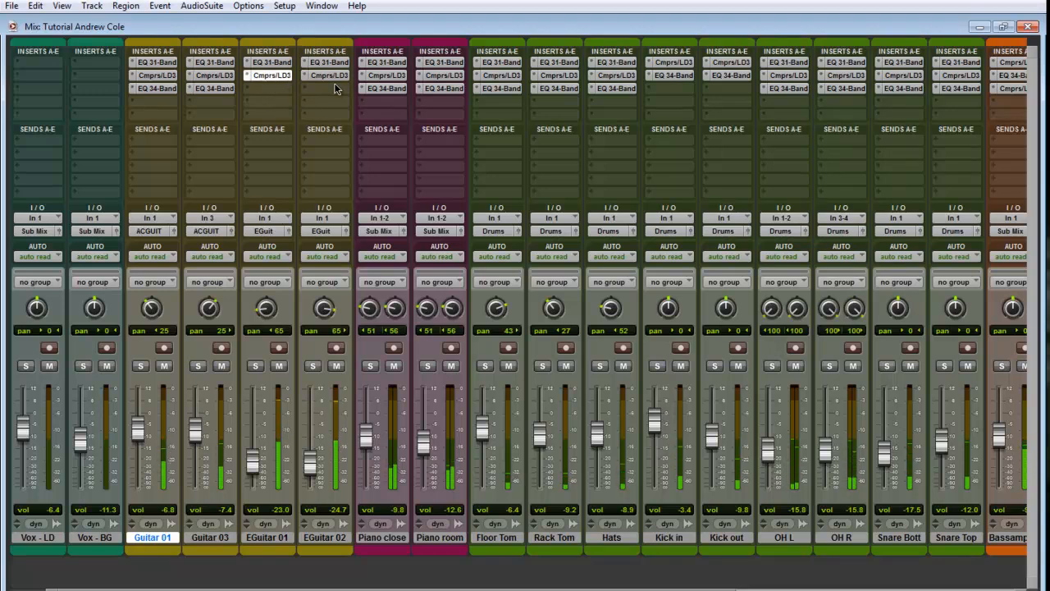
click(273, 75)
drag(692, 305, 688, 294)
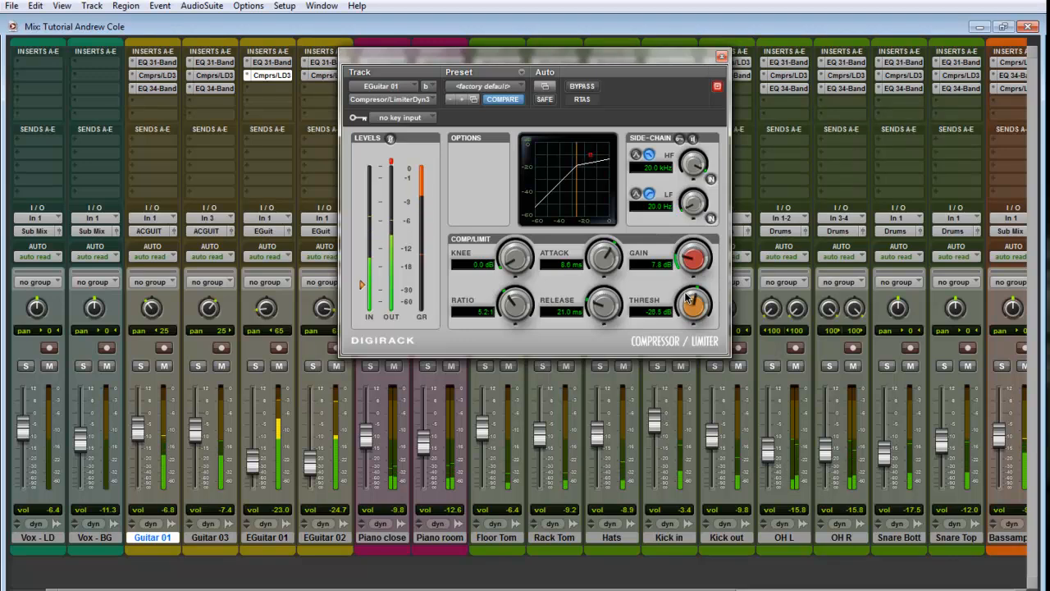
drag(603, 252, 606, 248)
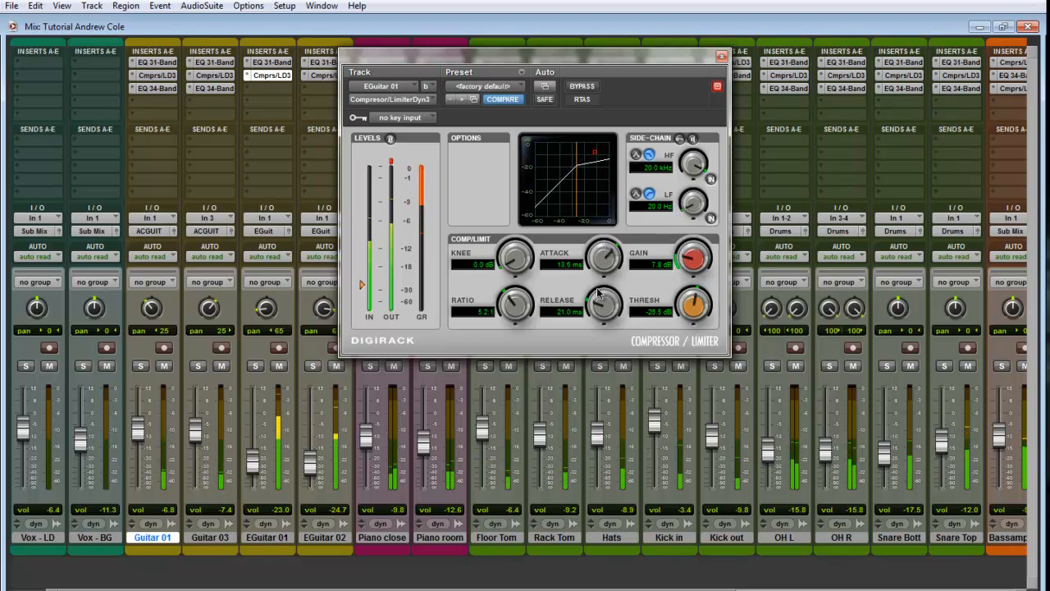
drag(607, 314, 614, 299)
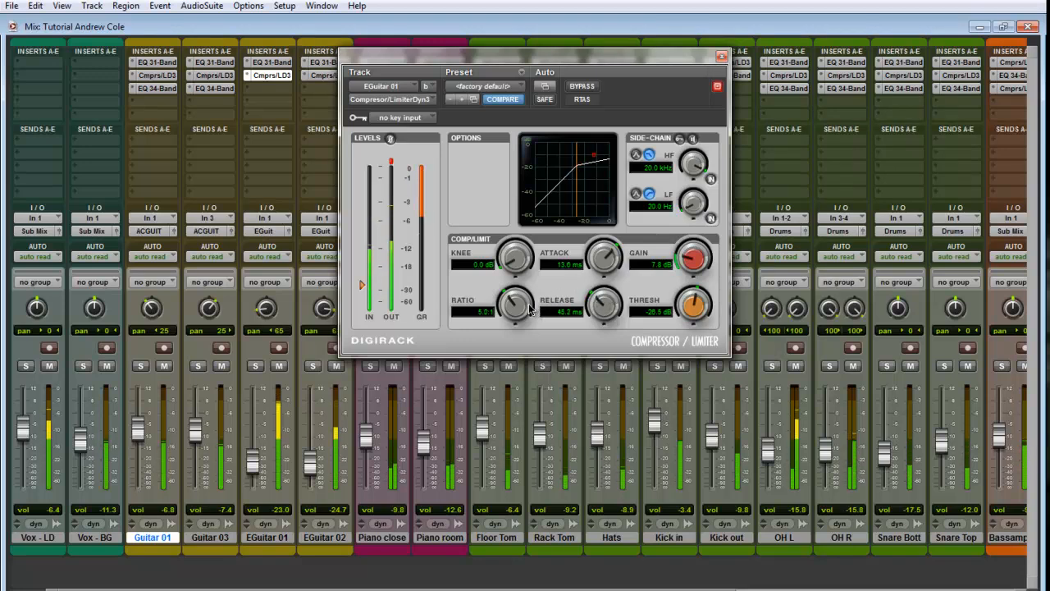
drag(528, 304, 530, 308)
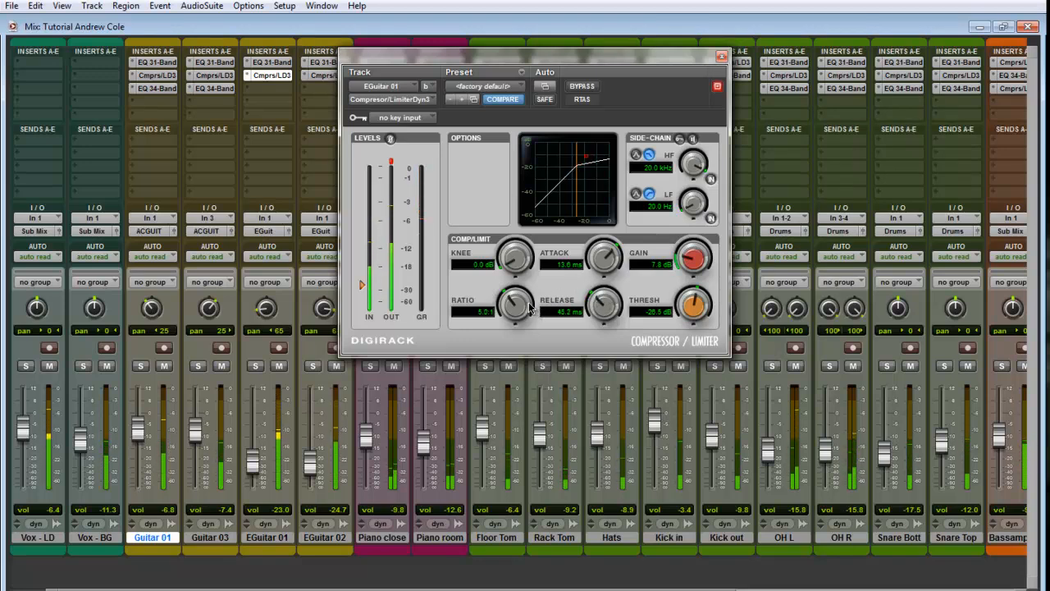
click(721, 56)
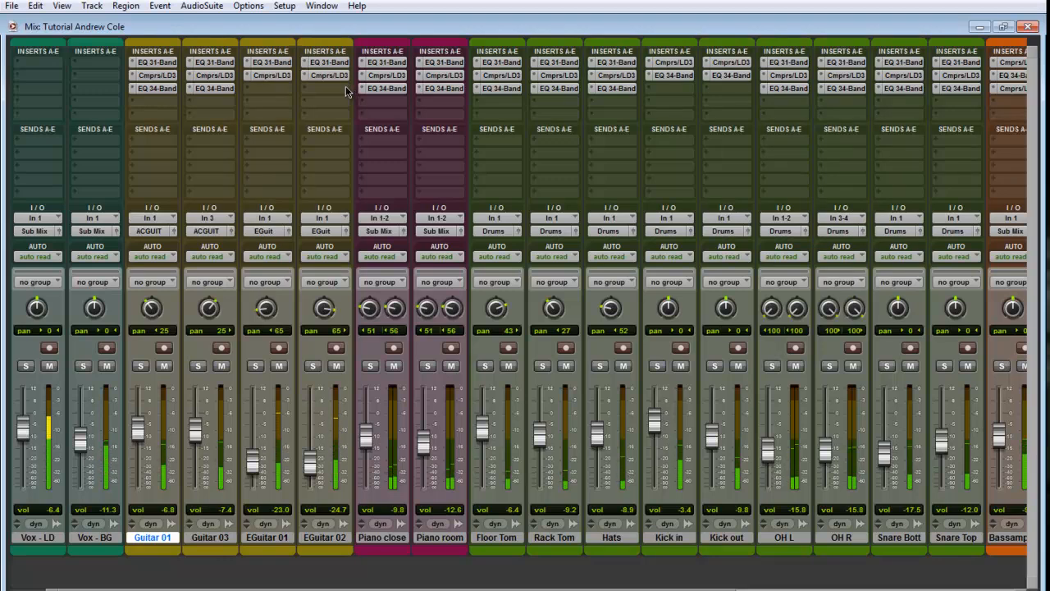
Insert the mono EQ 3 4-Band in EGuitar 01's third insert slot and solo the track
click(271, 95)
mouse_move(295, 114)
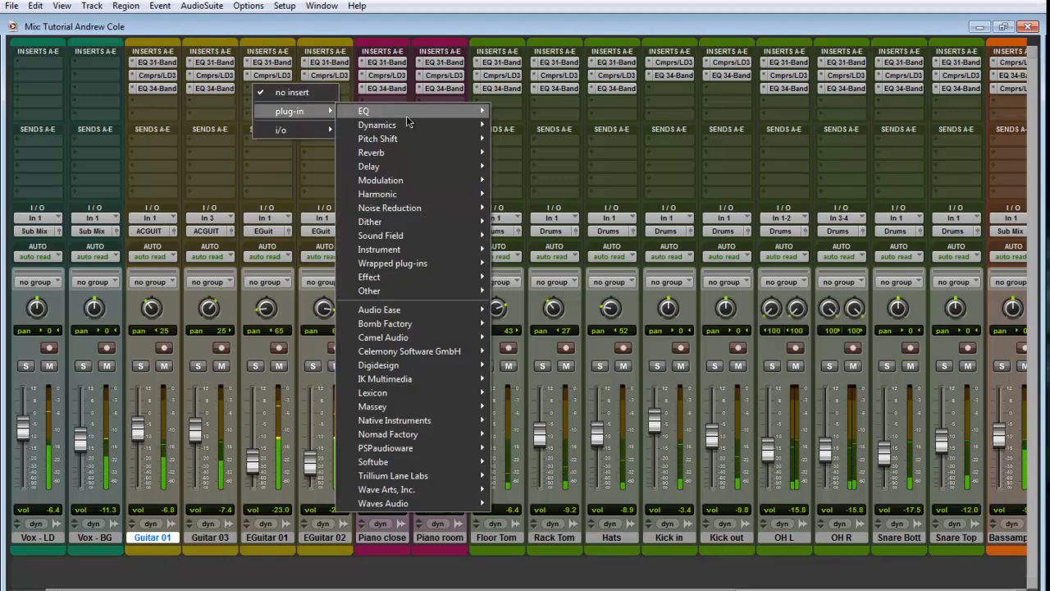
mouse_move(410, 121)
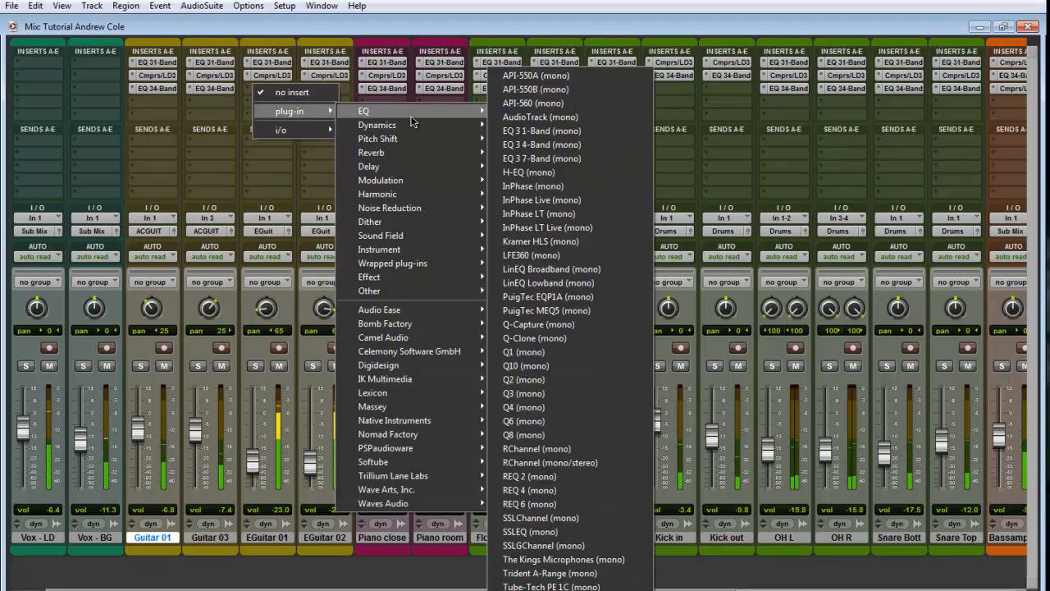
click(565, 145)
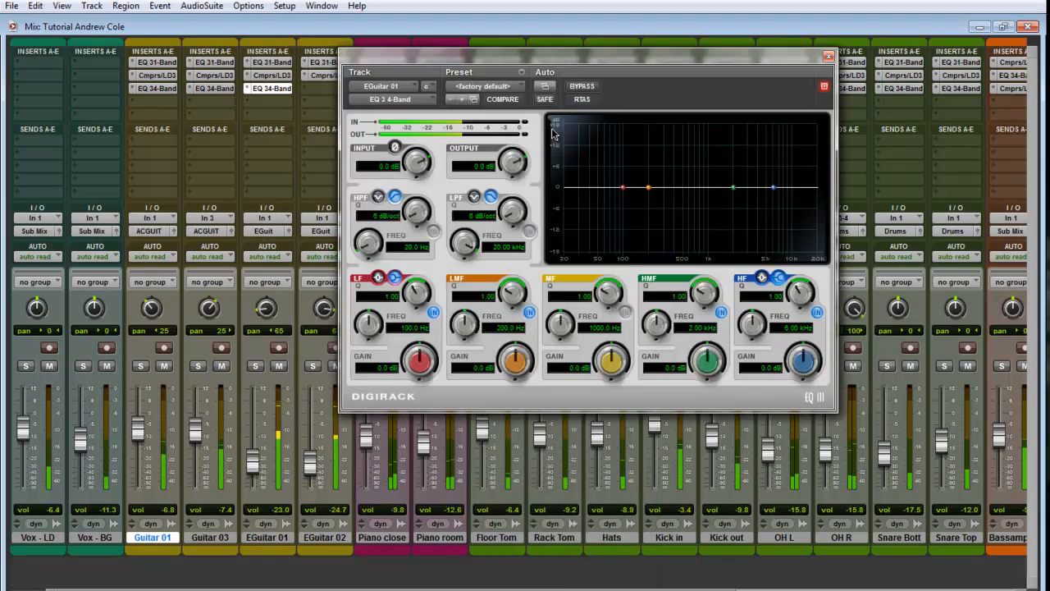
click(255, 365)
On EGuitar 01's EQ, set HF to 4.1 dB at 4.91 kHz, HMF to -1.8 dB at 2.22 kHz and LMF to -1.2 dB at 284 Hz
mouse_move(773, 187)
mouse_down()
mouse_move(774, 176)
mouse_move(794, 176)
mouse_move(756, 148)
mouse_move(767, 179)
mouse_up()
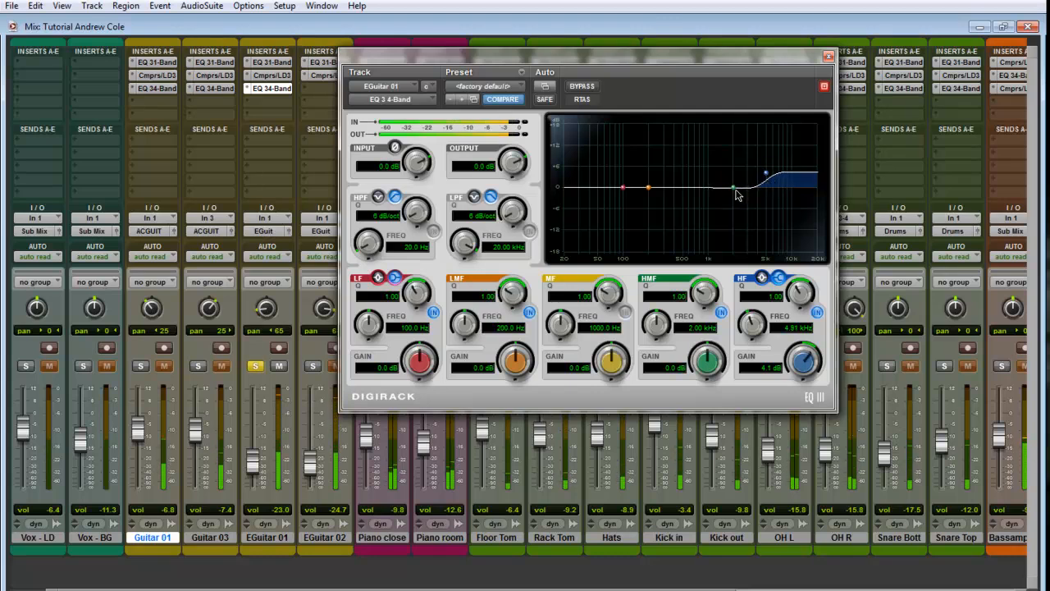
mouse_move(736, 191)
mouse_down()
mouse_move(738, 182)
mouse_move(740, 198)
mouse_up()
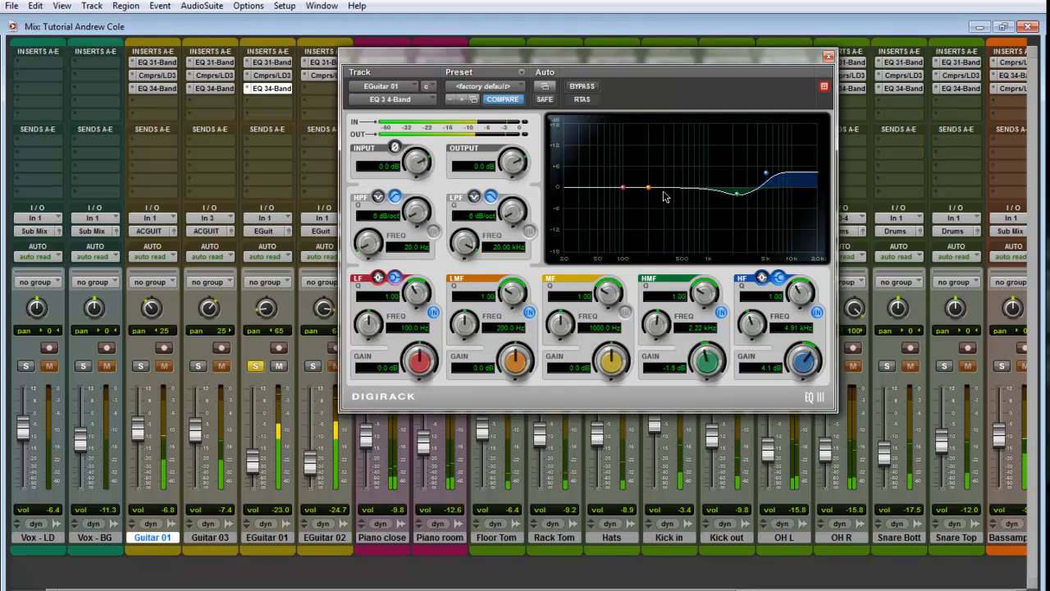
drag(652, 193, 663, 197)
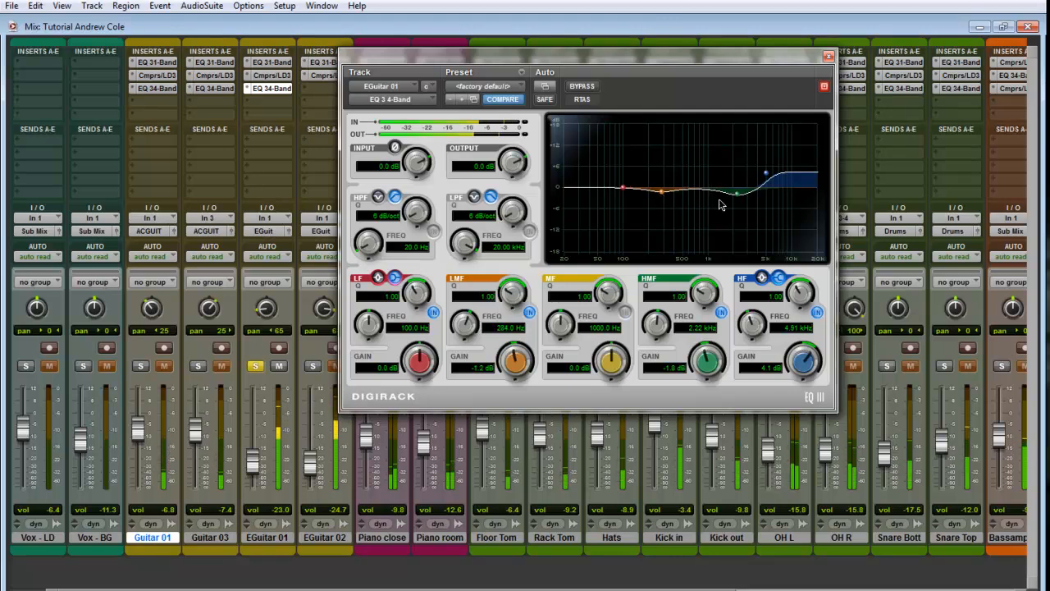
click(828, 56)
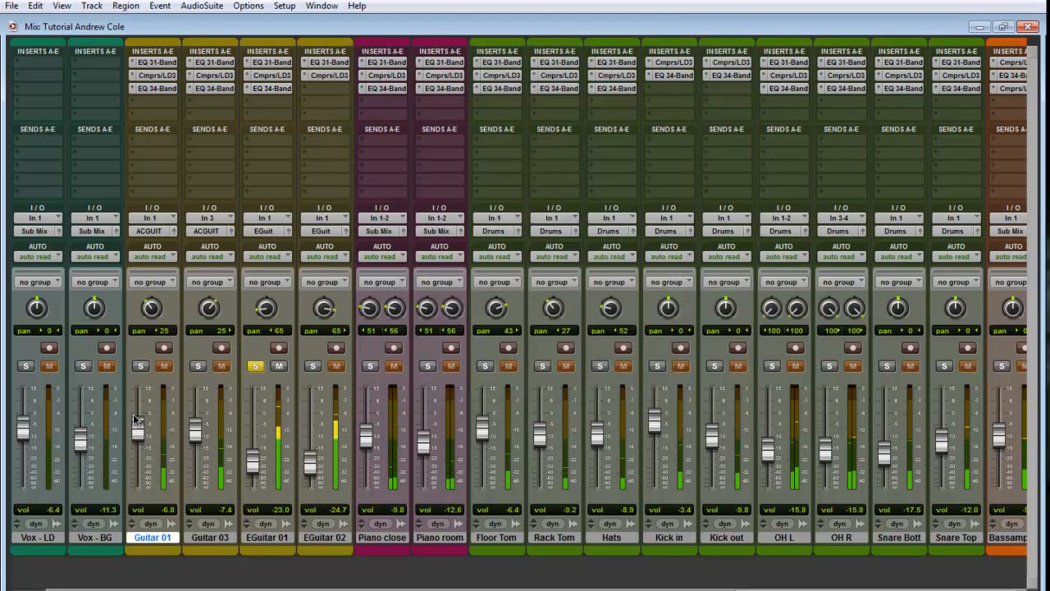
Unsolo EGuitar 01, mute EGuitar 02 and raise the EGuitar 01 fader to -18.2 dB
click(257, 367)
click(336, 368)
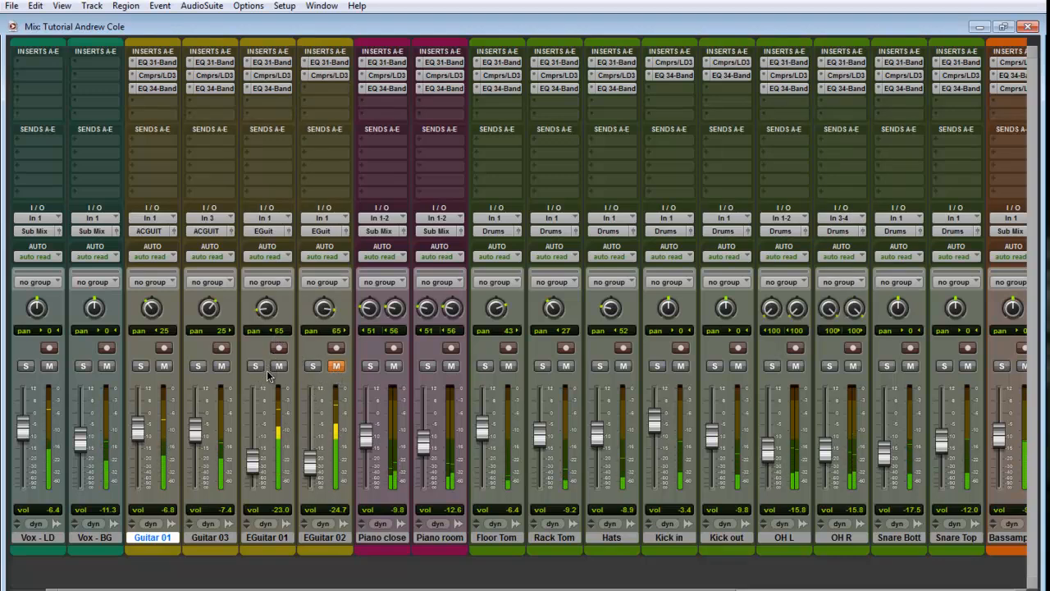
mouse_move(253, 472)
mouse_down()
mouse_move(255, 456)
mouse_move(256, 466)
mouse_up()
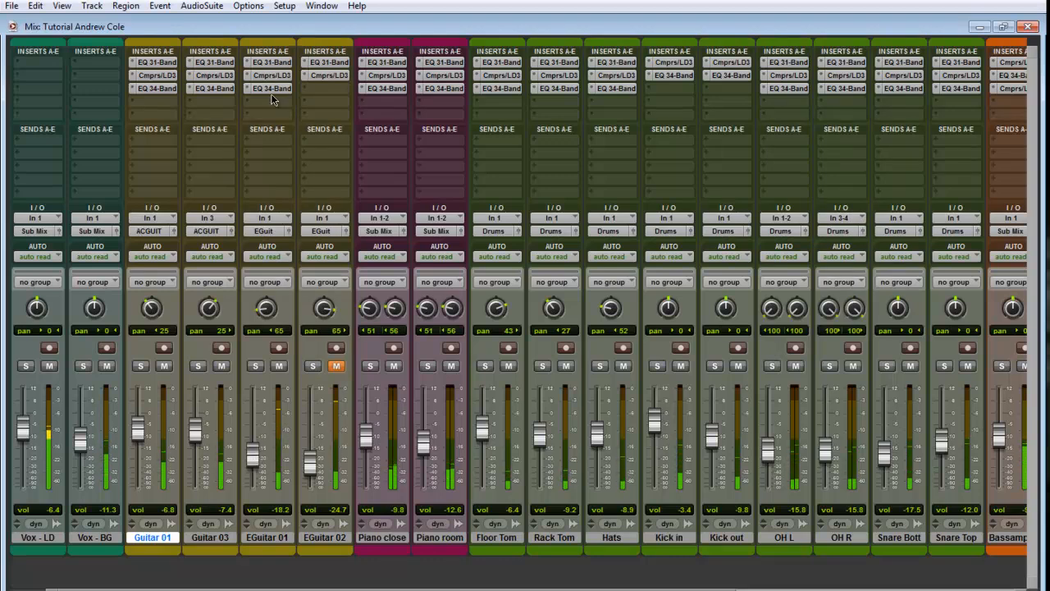
Copy EGuitar 01's 4-band EQ to EGuitar 02's third insert, then unmute EGuitar 02 and raise its fader to -19.9 dB
drag(271, 90, 325, 88)
click(335, 366)
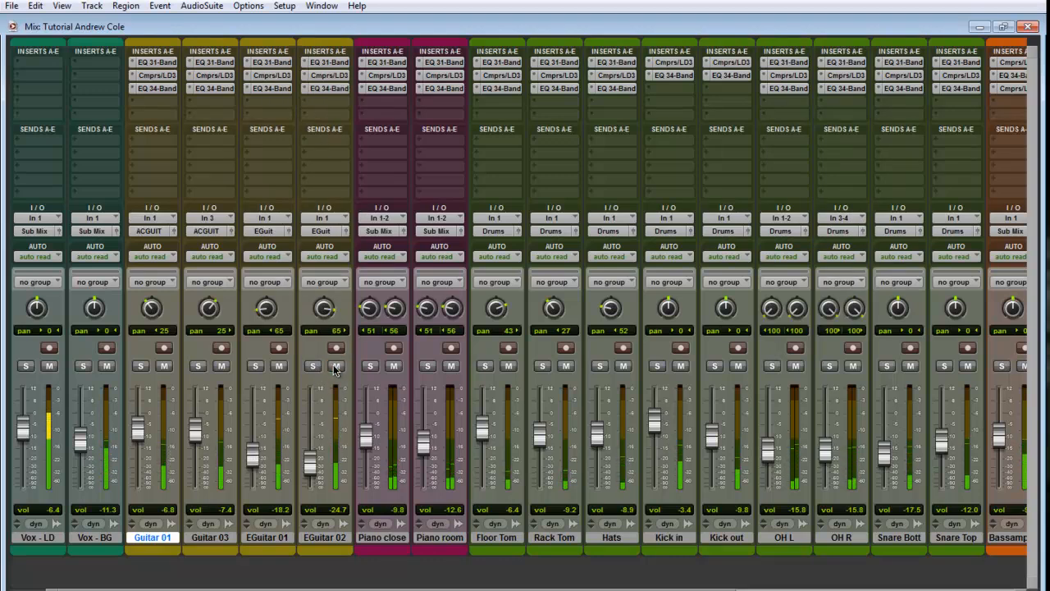
drag(324, 476, 324, 469)
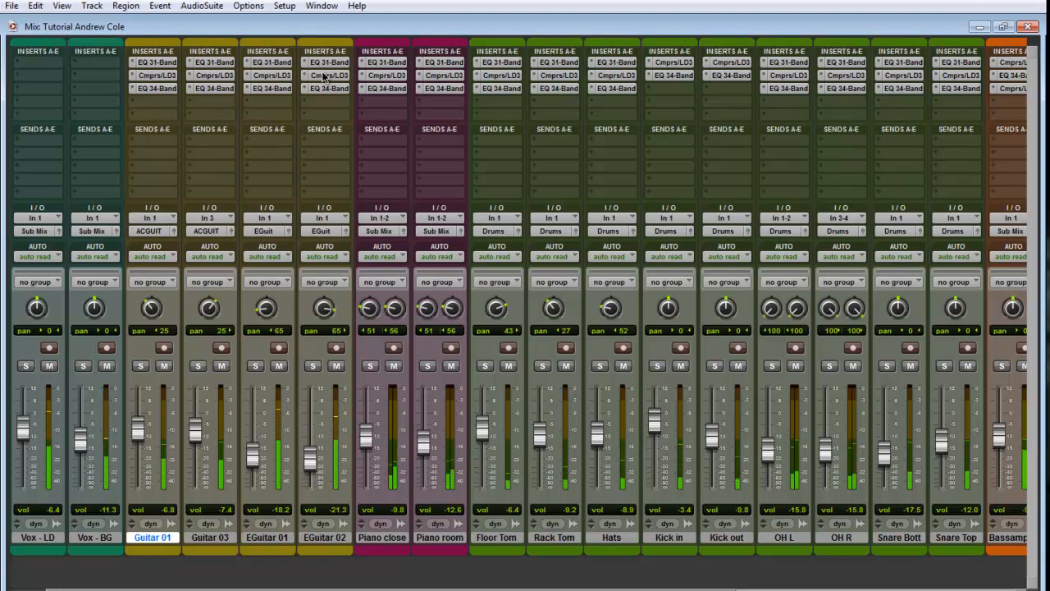
In EGuitar 02's 4-band EQ, set the HMF gain to 1.8 dB and the LMF gain to 1.2 dB
click(325, 88)
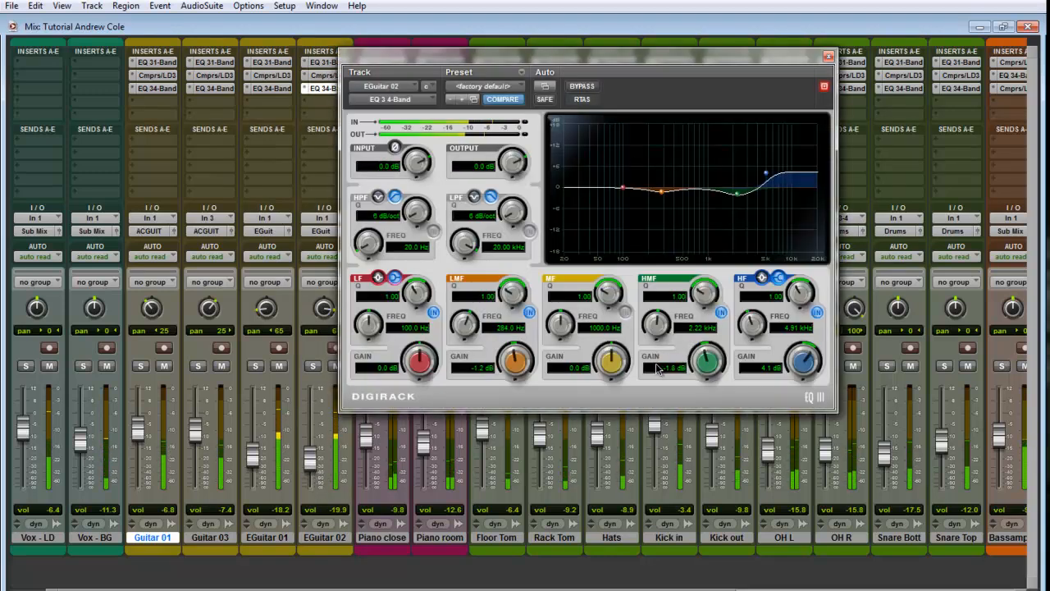
click(656, 369)
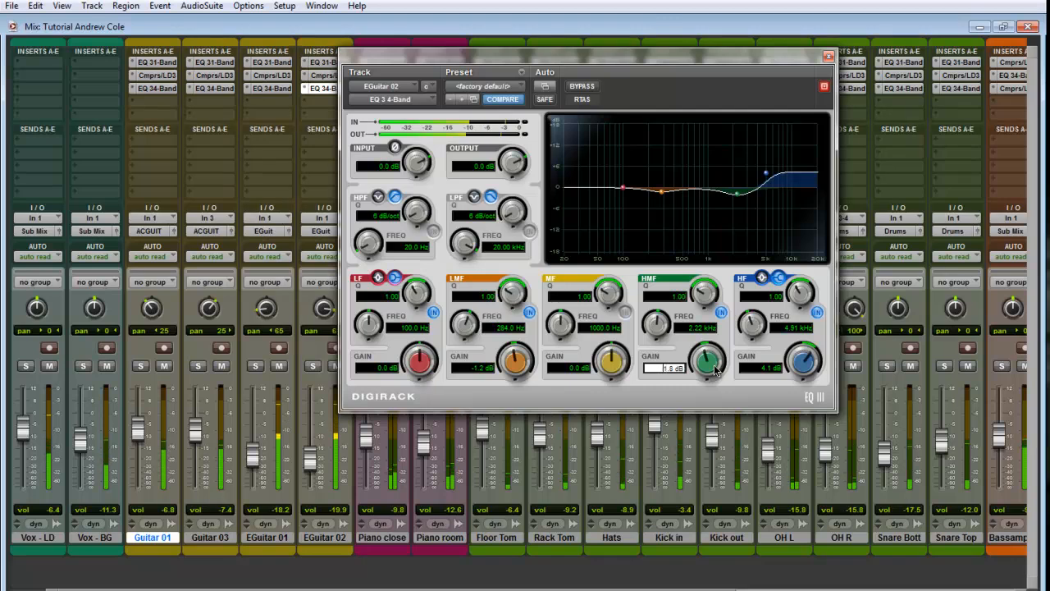
key(Return)
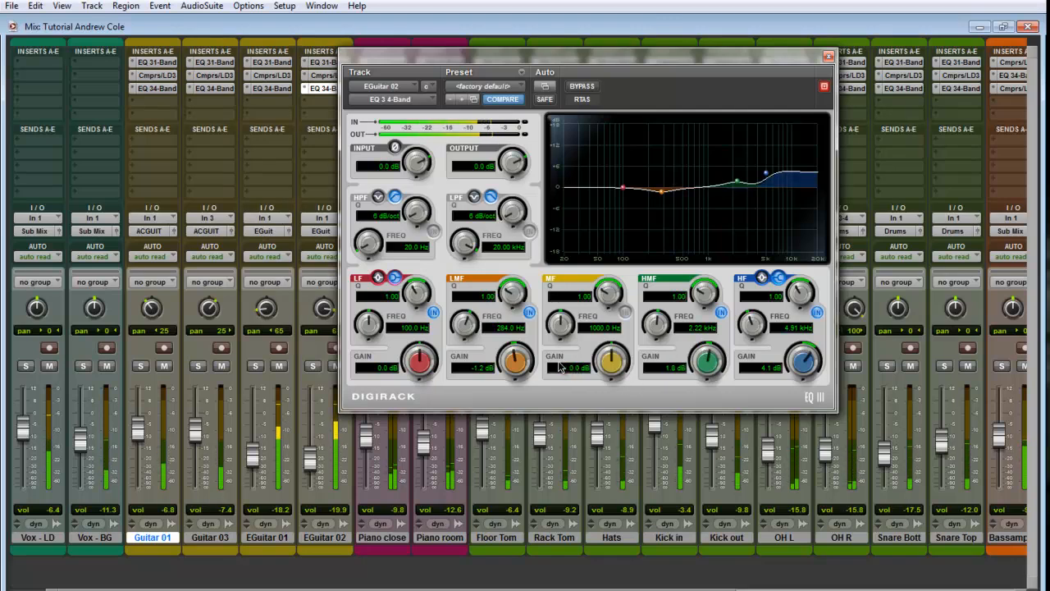
click(480, 369)
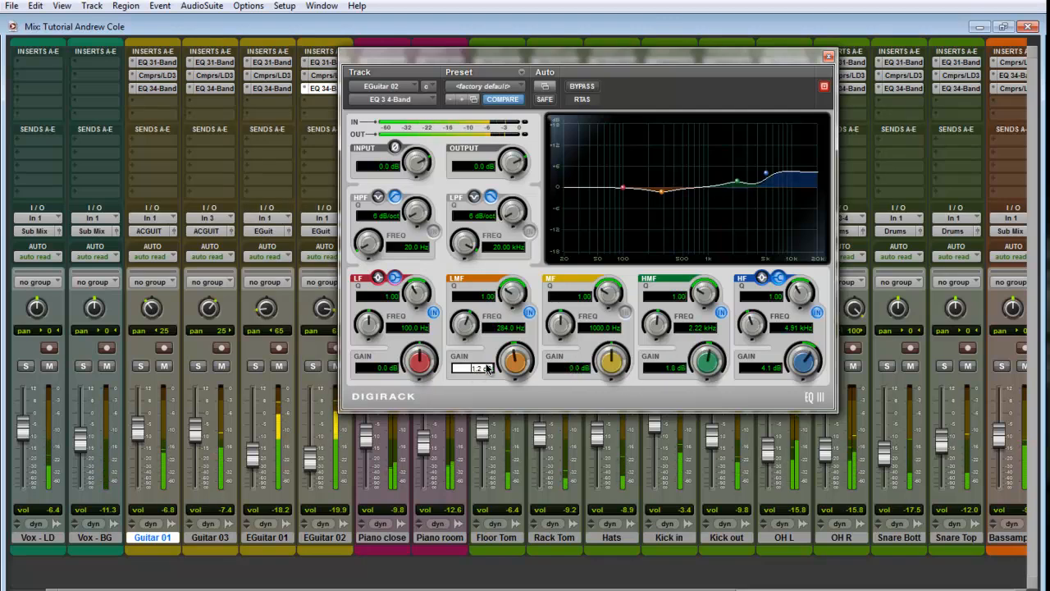
key(Return)
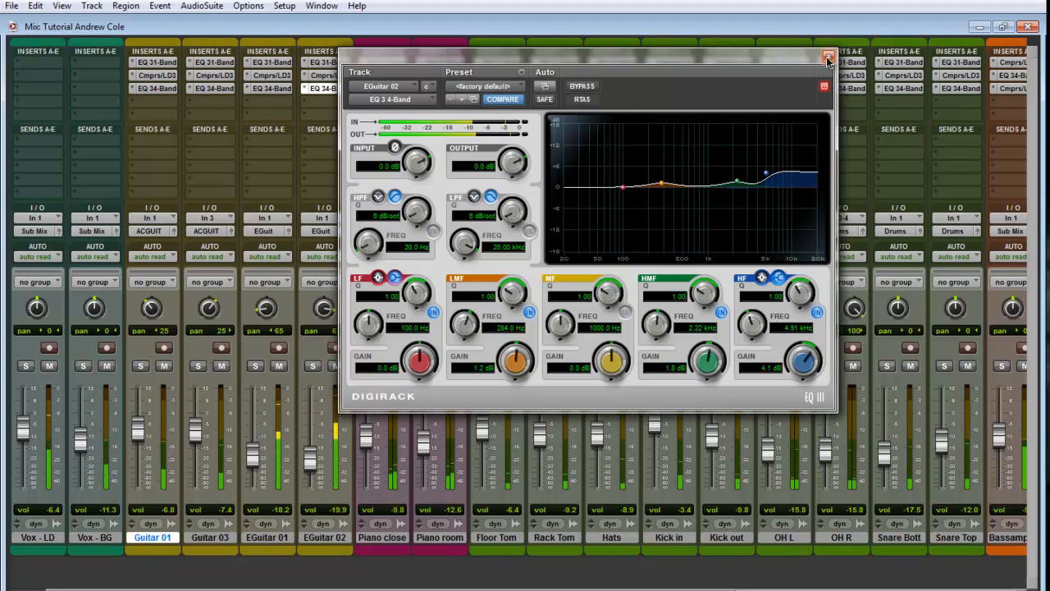
Lower EGuitar 01 to -19.9 dB and EGuitar 02 to -21.3 dB, close the EQ and fine-tune both faders
drag(249, 458, 310, 469)
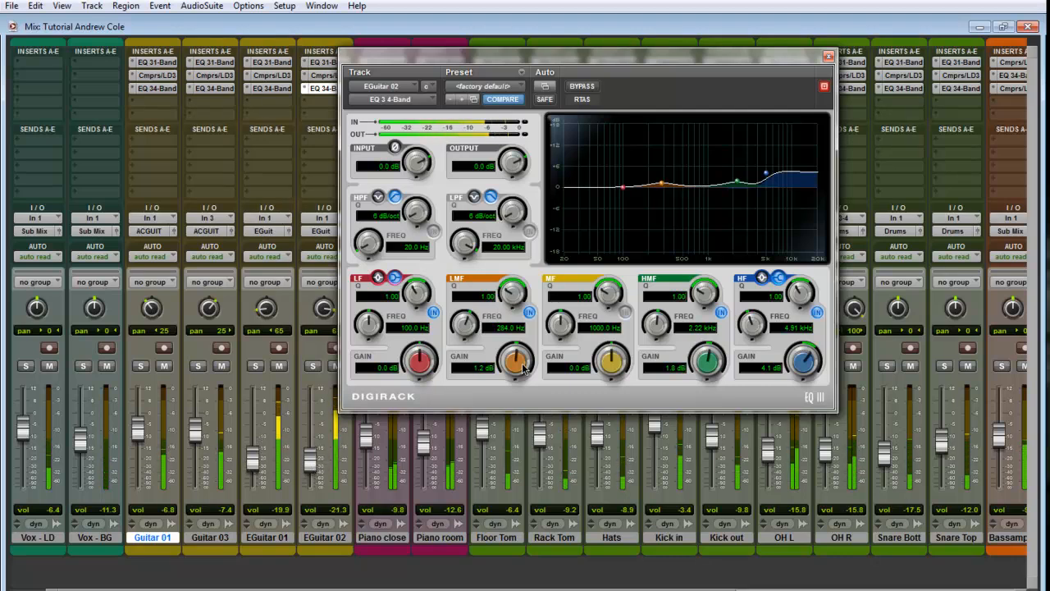
click(828, 57)
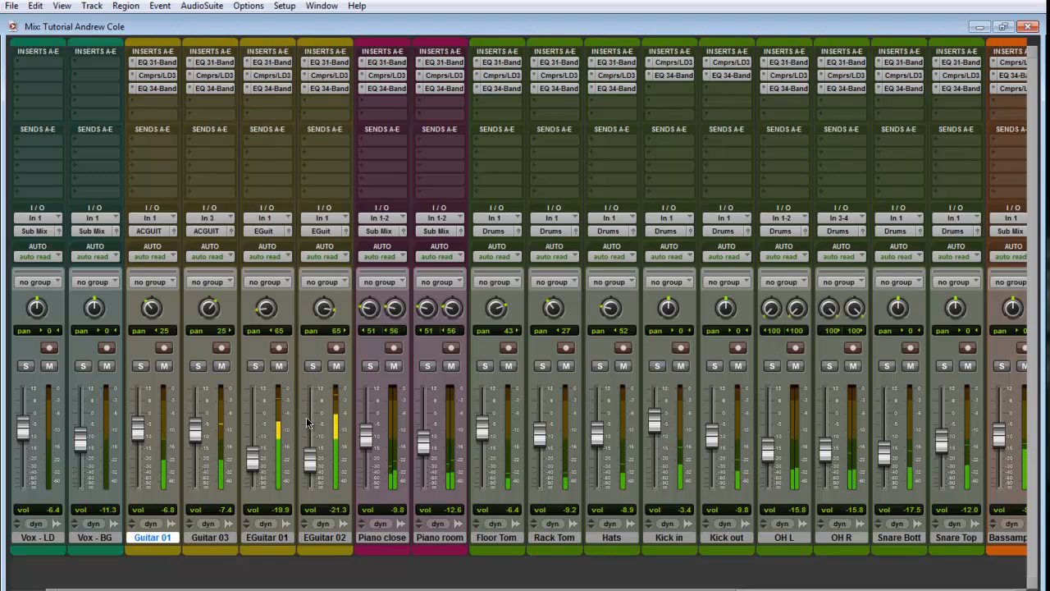
drag(301, 463, 256, 468)
Open the first compressor on the Bass amped track, set its threshold to -28.5 dB, and solo the track for playback
drag(311, 588, 640, 586)
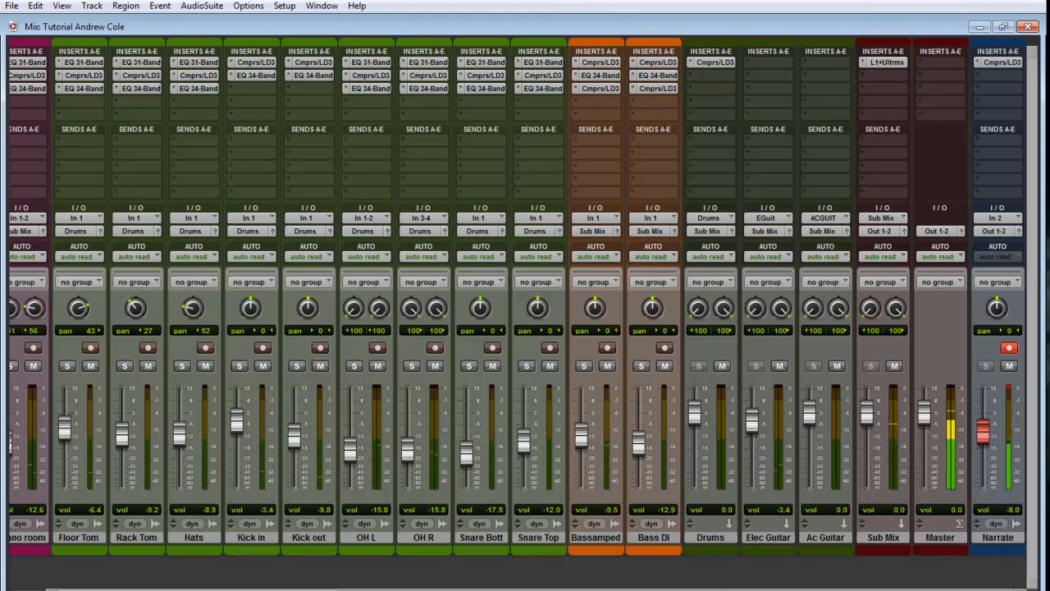
scroll(712, 288, left, 3)
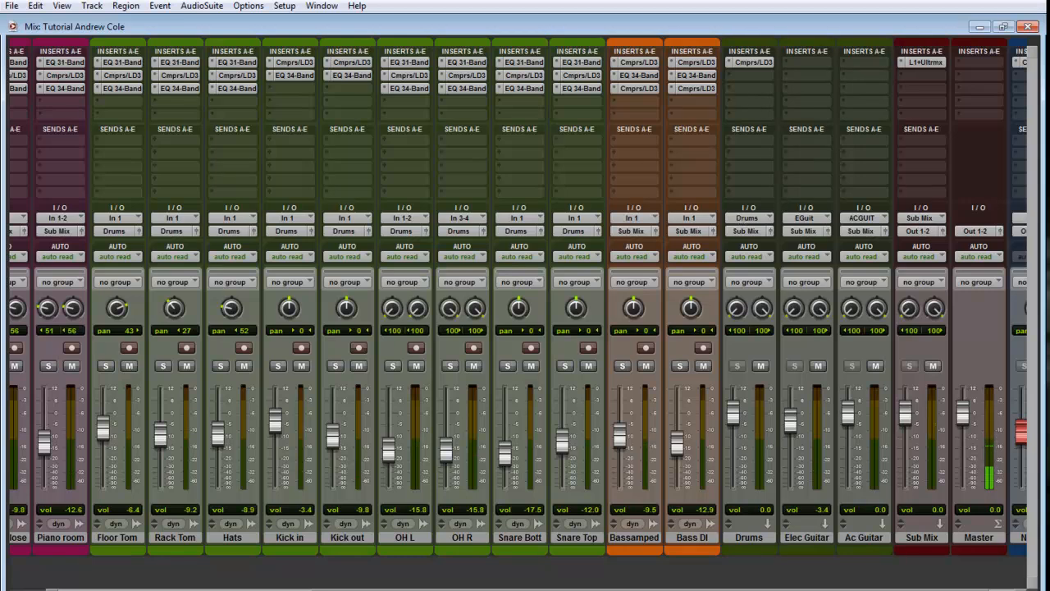
click(633, 63)
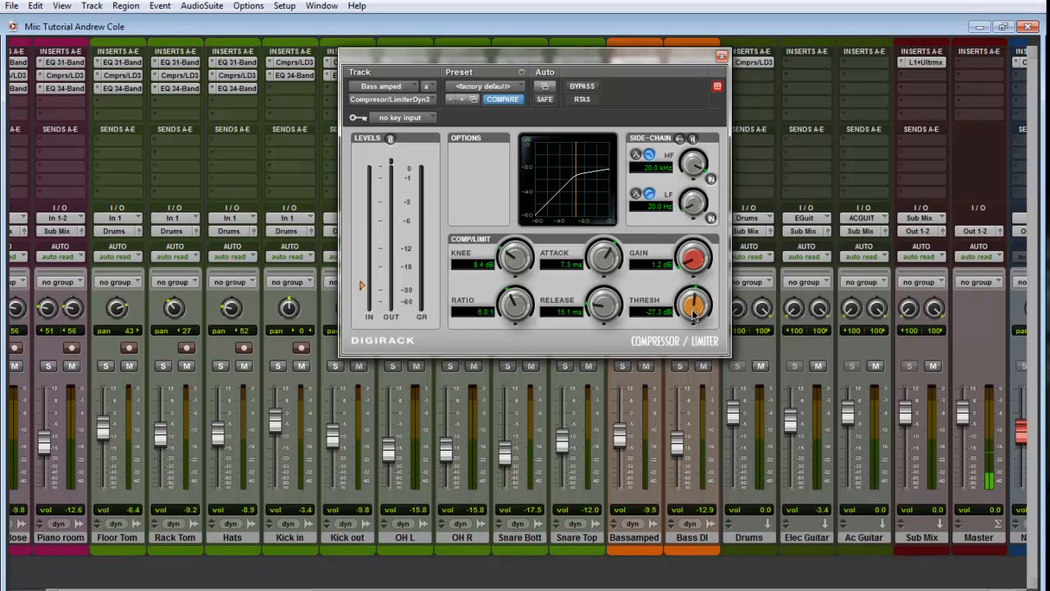
drag(663, 68, 435, 59)
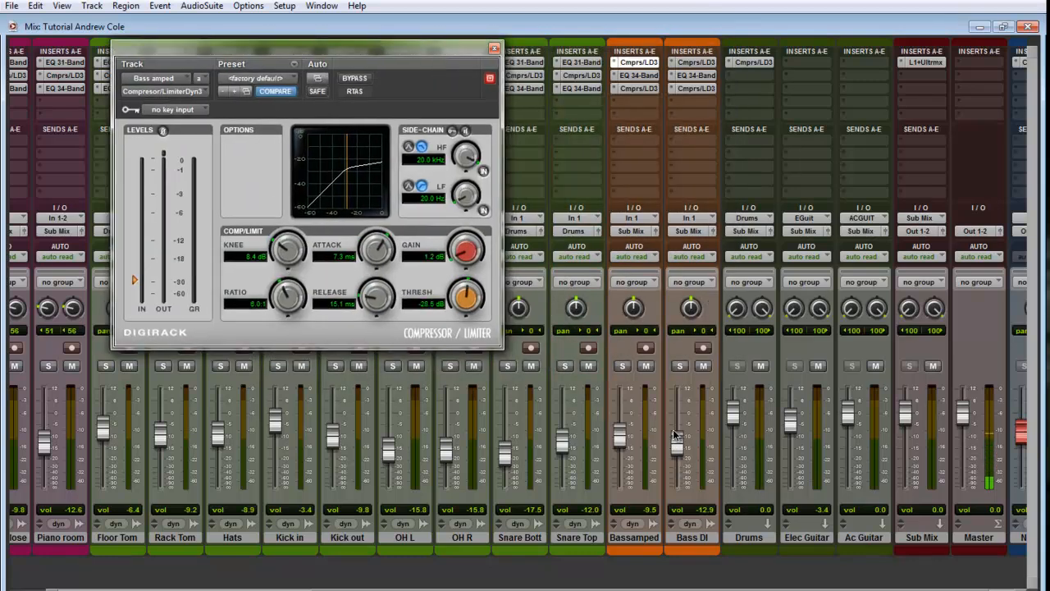
click(623, 367)
key(space)
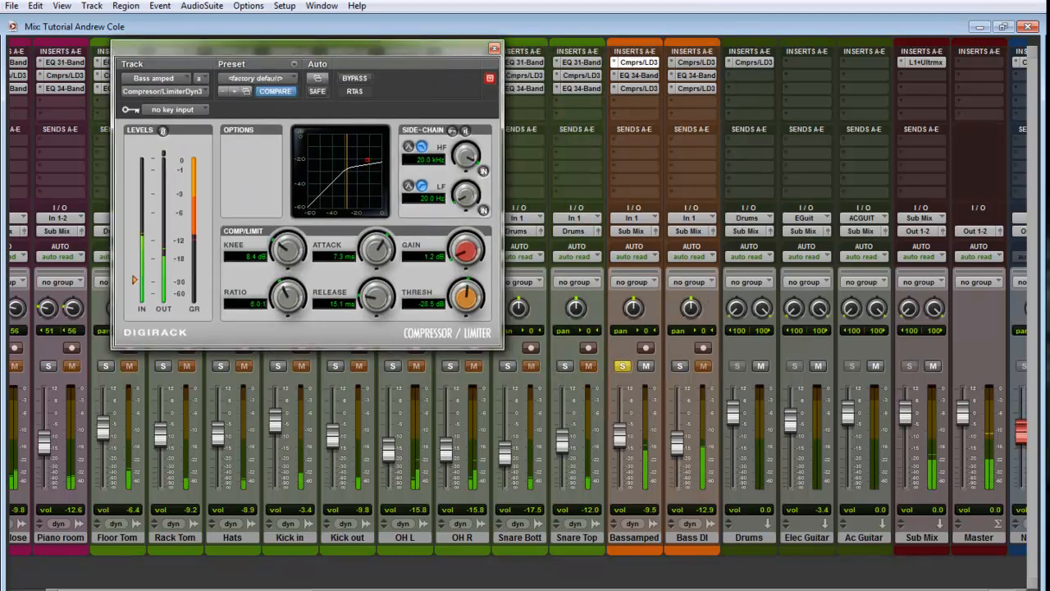
Show the Bass amped track in the Edit window and play it from bar 14 with its compressor open
click(1027, 28)
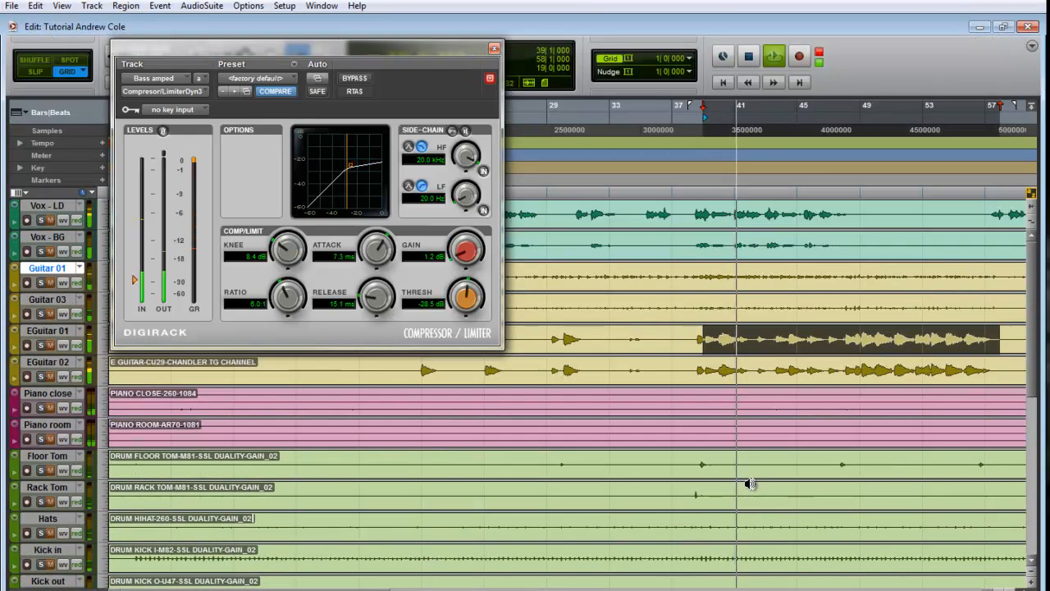
scroll(741, 479, down, 2)
scroll(741, 480, down, 8)
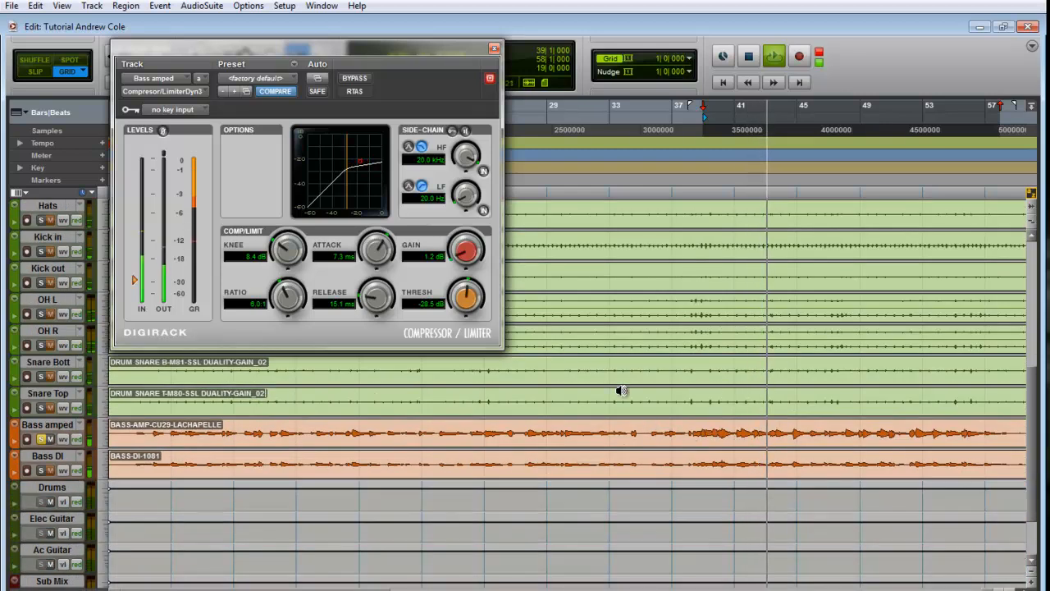
drag(216, 40, 201, 39)
click(211, 42)
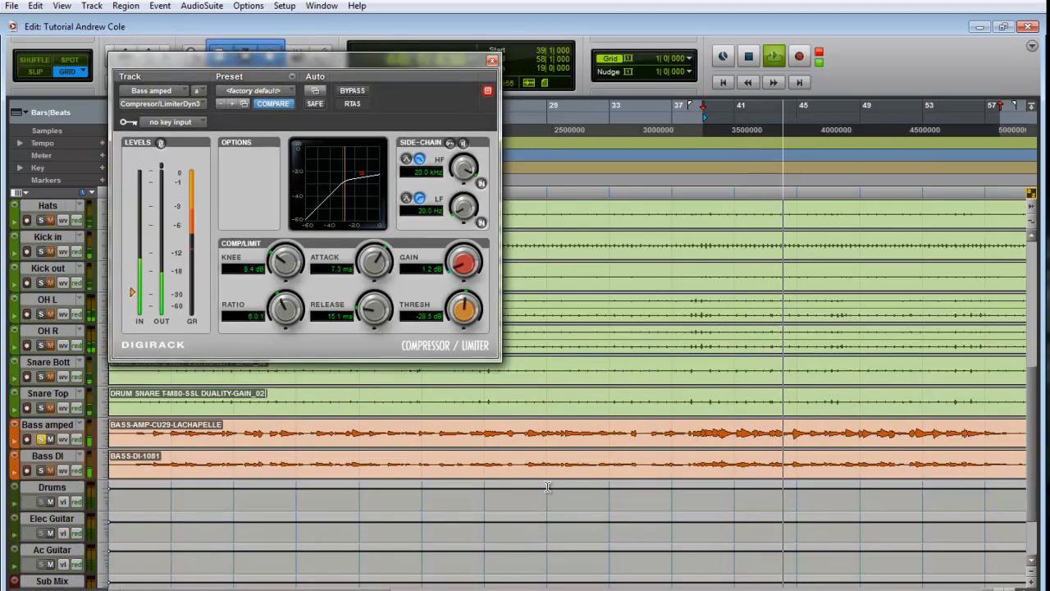
click(314, 429)
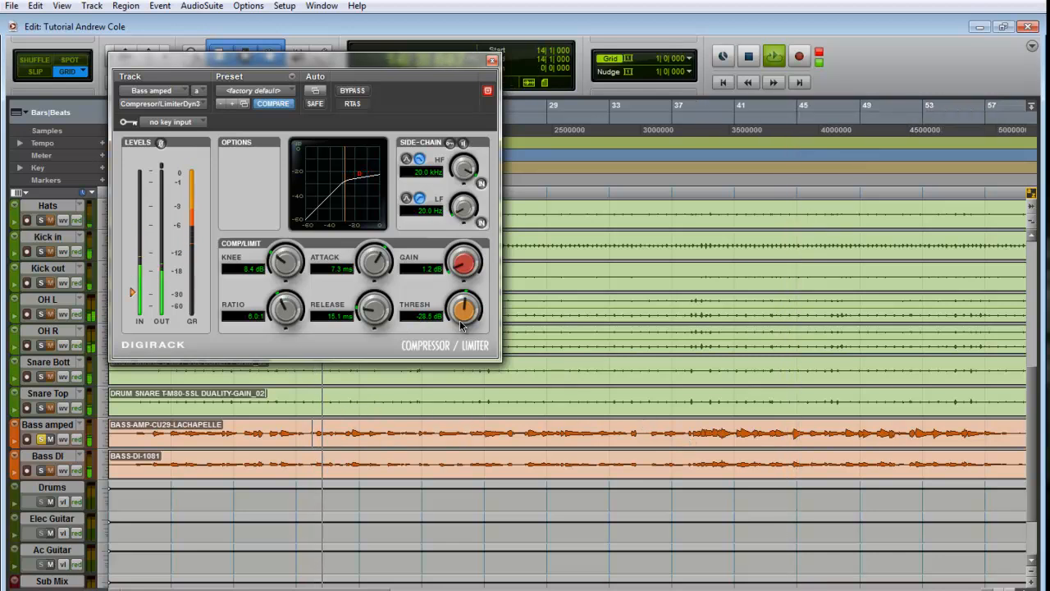
Set the Bass amped compressor to 5.2 dB gain and a threshold of about -26 dB
drag(458, 272, 457, 264)
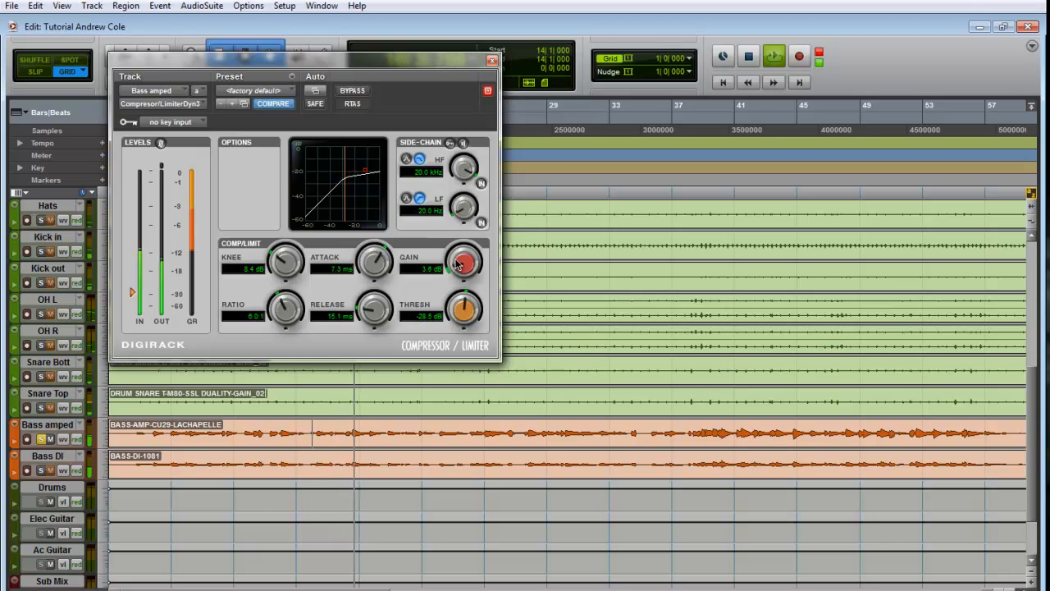
drag(457, 262, 457, 259)
drag(460, 303, 460, 307)
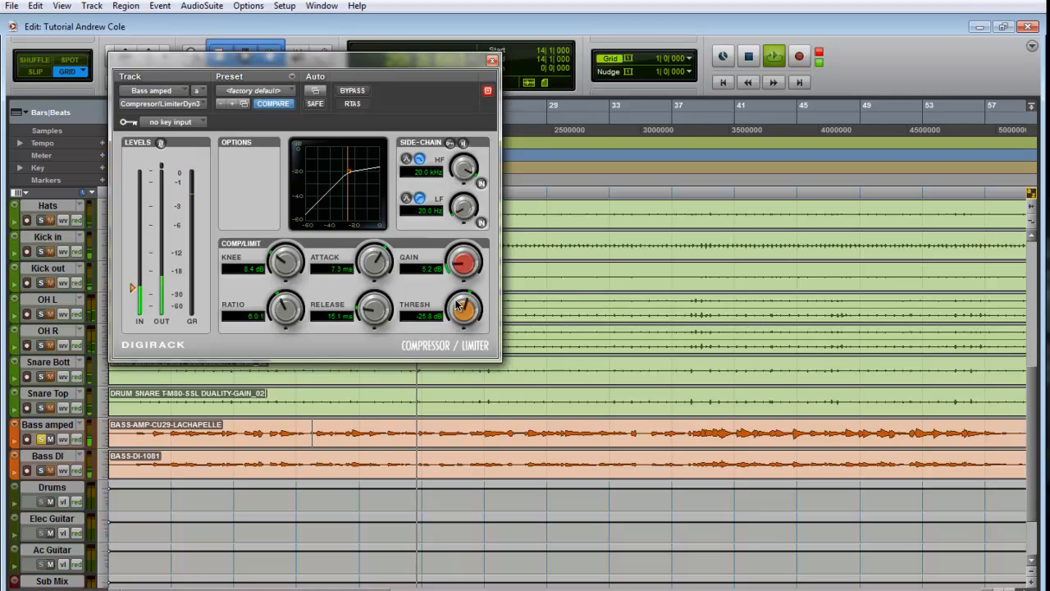
Play the soloed Bass amped track from bar 9 and close its compressor
click(257, 434)
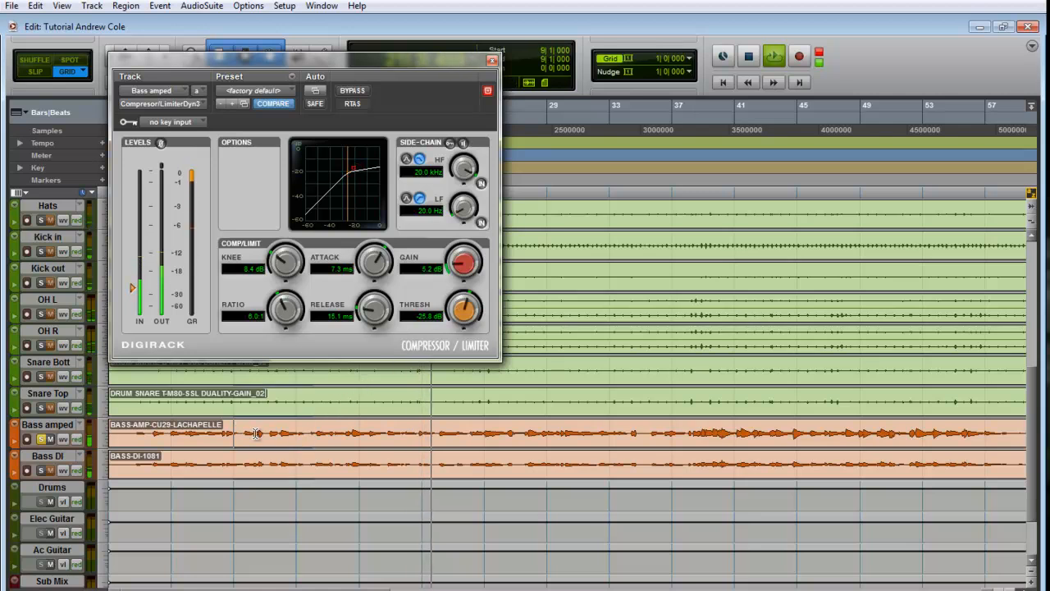
key(space)
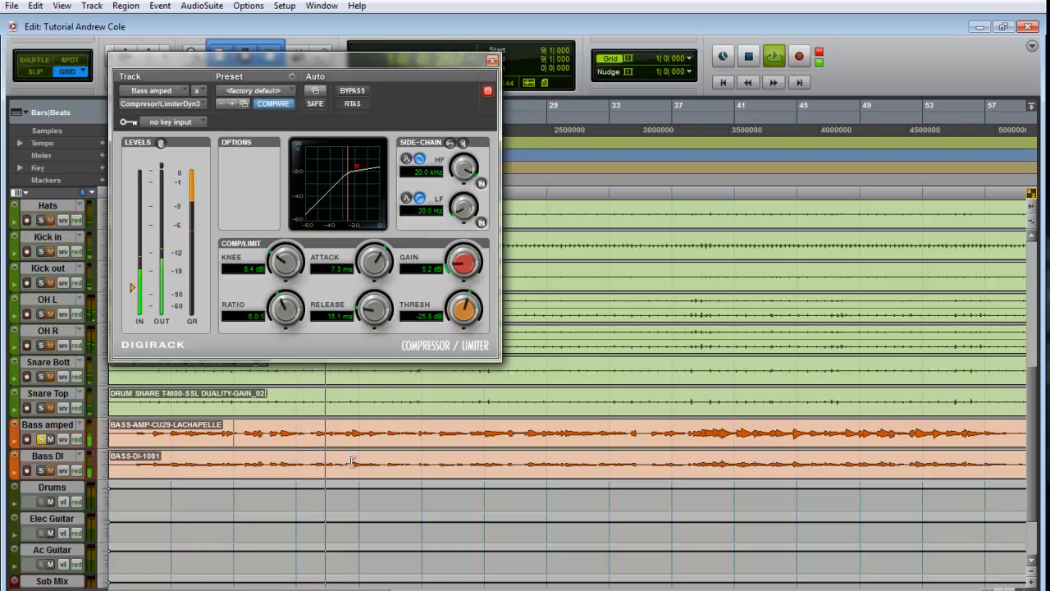
click(492, 61)
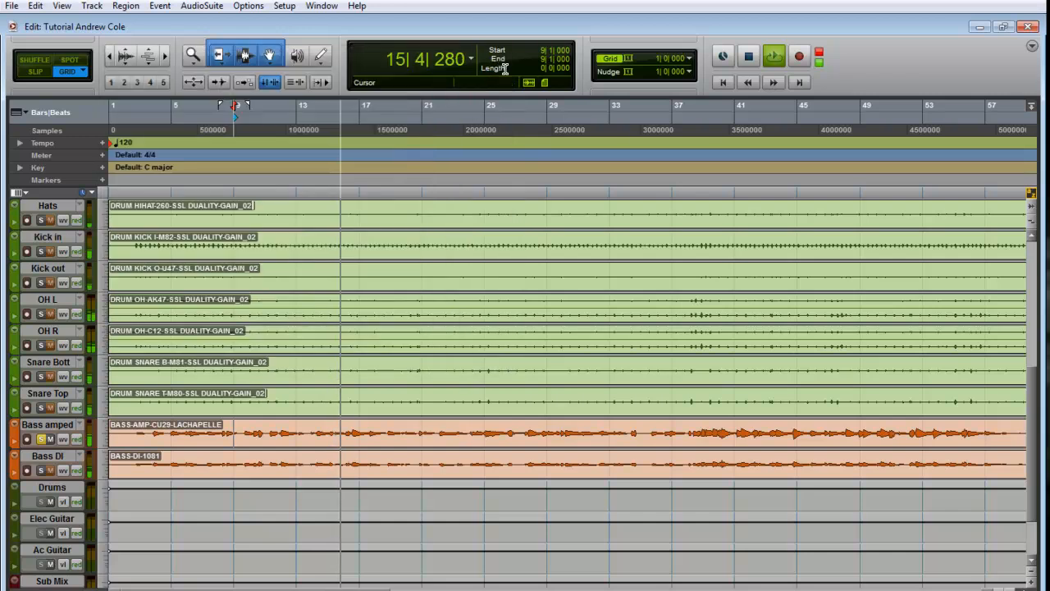
In the mixer, unsolo the Bass amped track and lower its fader to -9.8 dB
key(ctrl+equal)
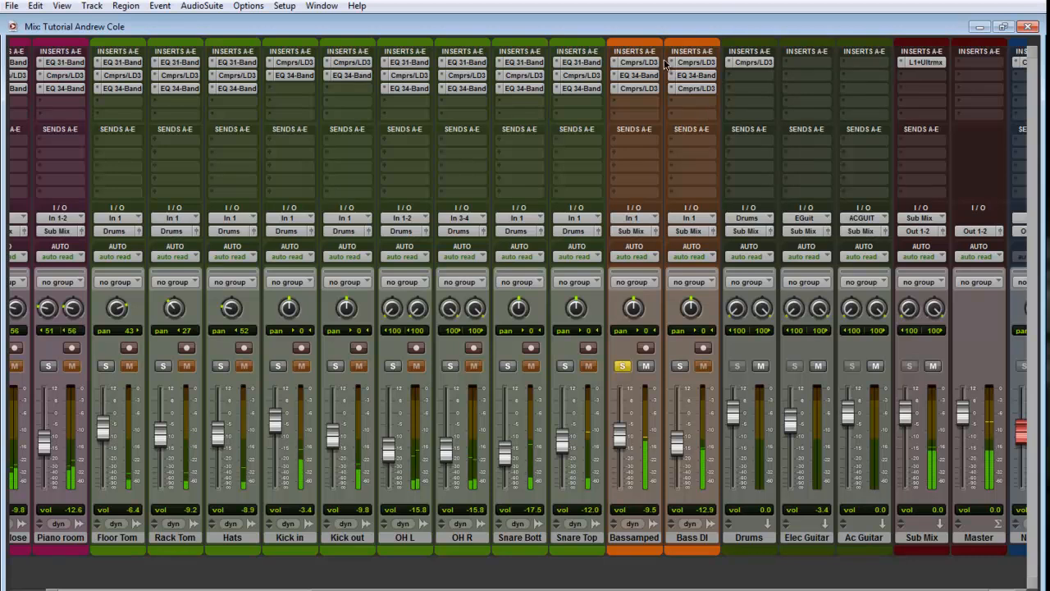
click(620, 369)
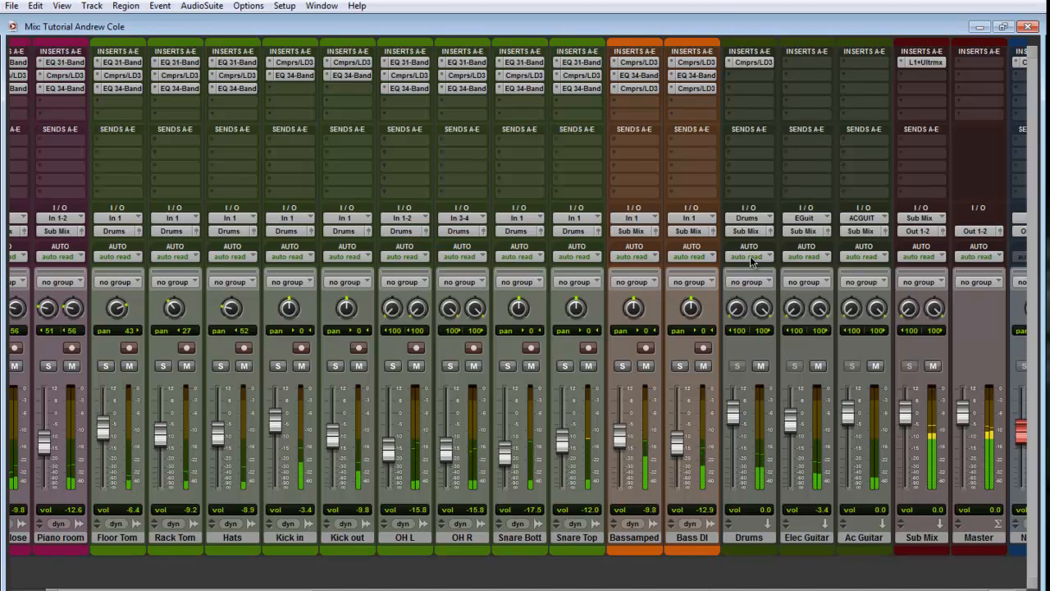
Return to the Edit window, stop playback and place the start position at bar 27 on the EGuitar 01 track
click(1026, 28)
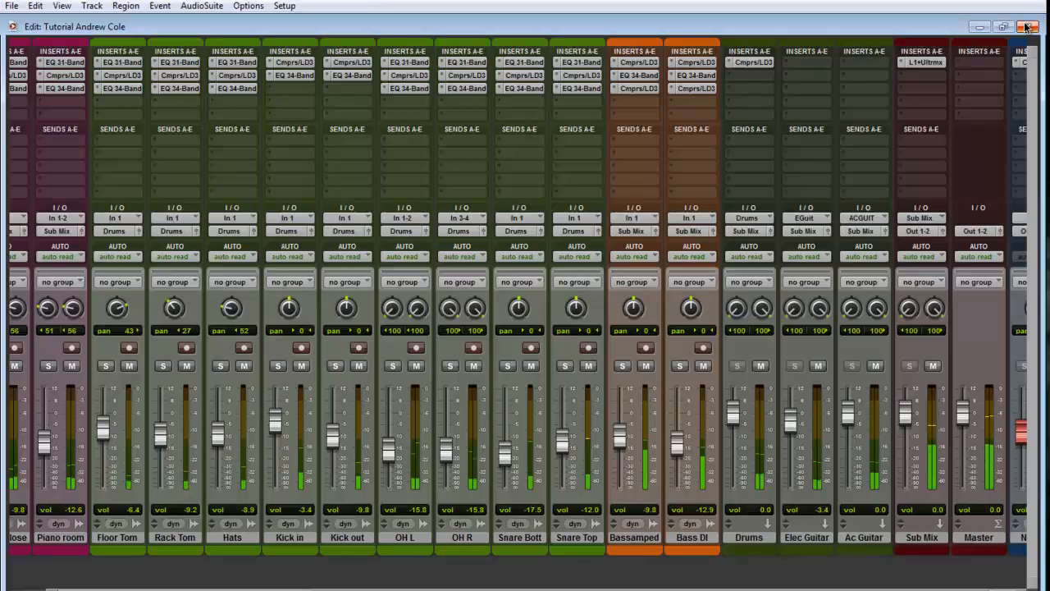
scroll(705, 401, up, 5)
scroll(704, 401, up, 2)
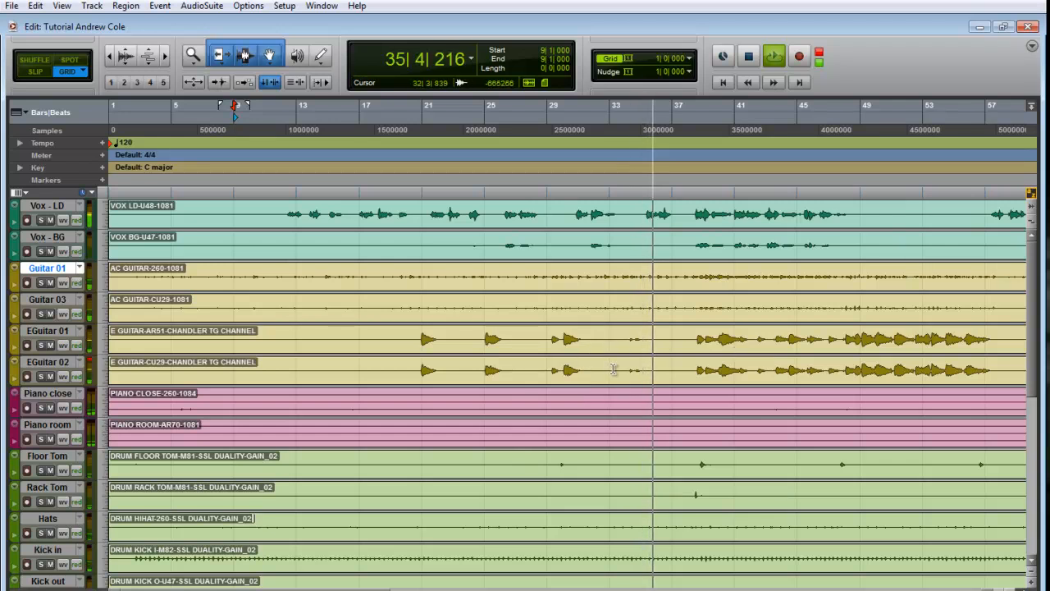
key(space)
drag(548, 335, 592, 337)
click(517, 335)
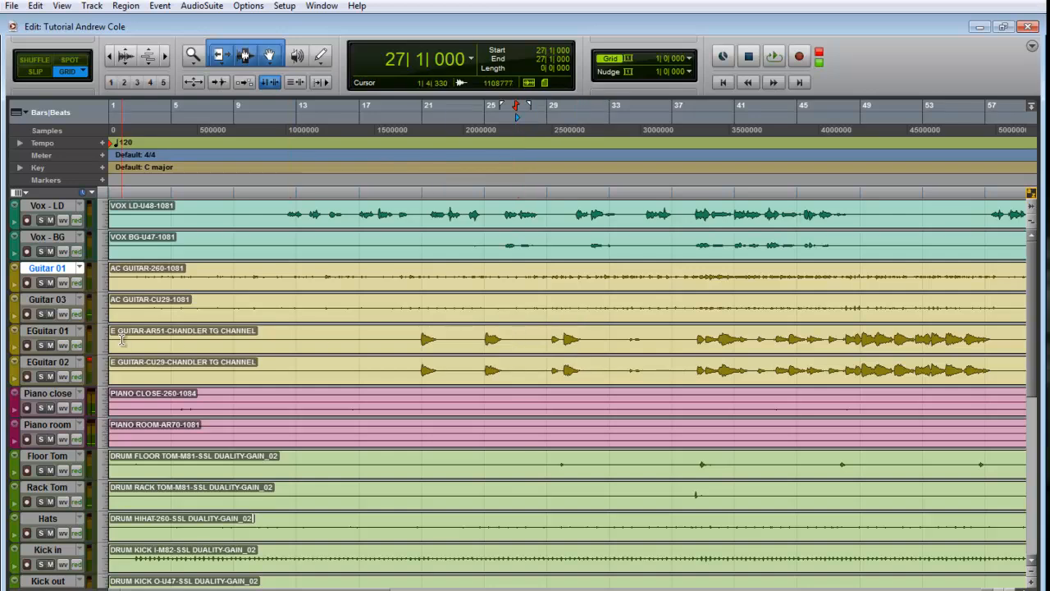
Select the EGuitar 01 channel in the mixer and set its automation mode to write
key(ctrl+equal)
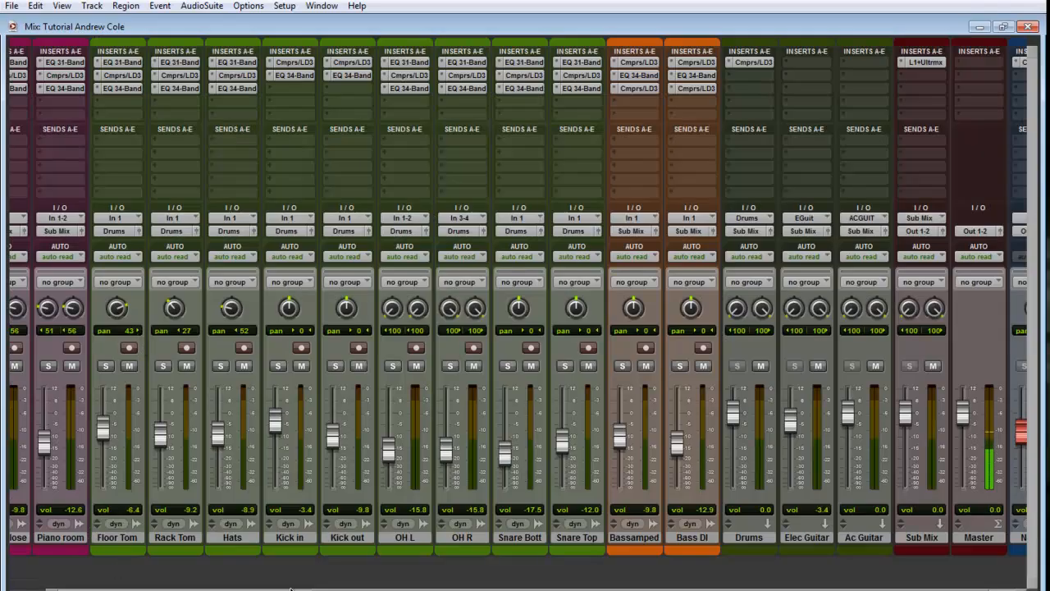
drag(291, 589, 38, 589)
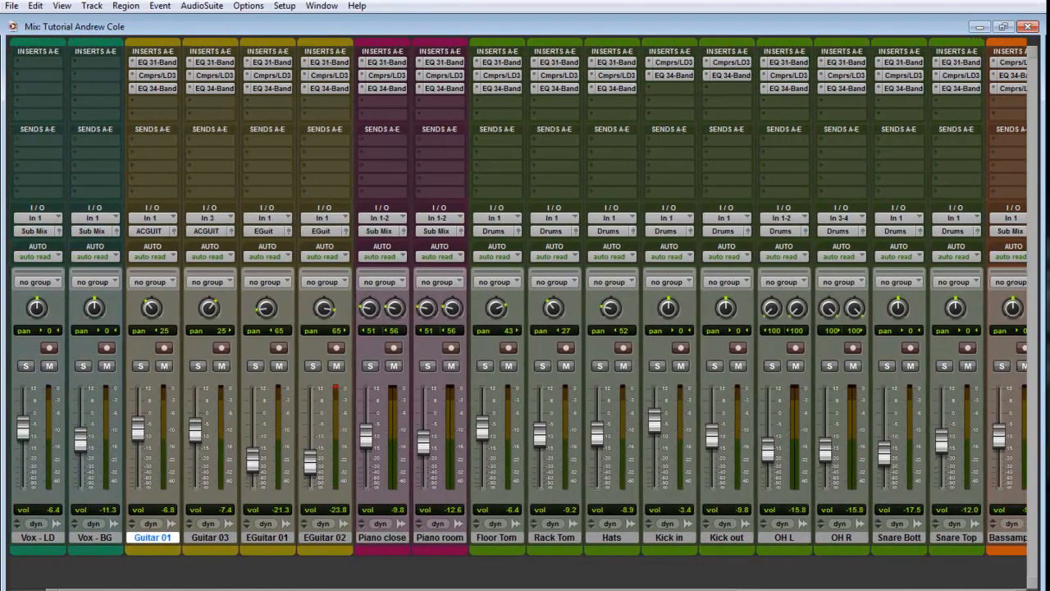
click(270, 538)
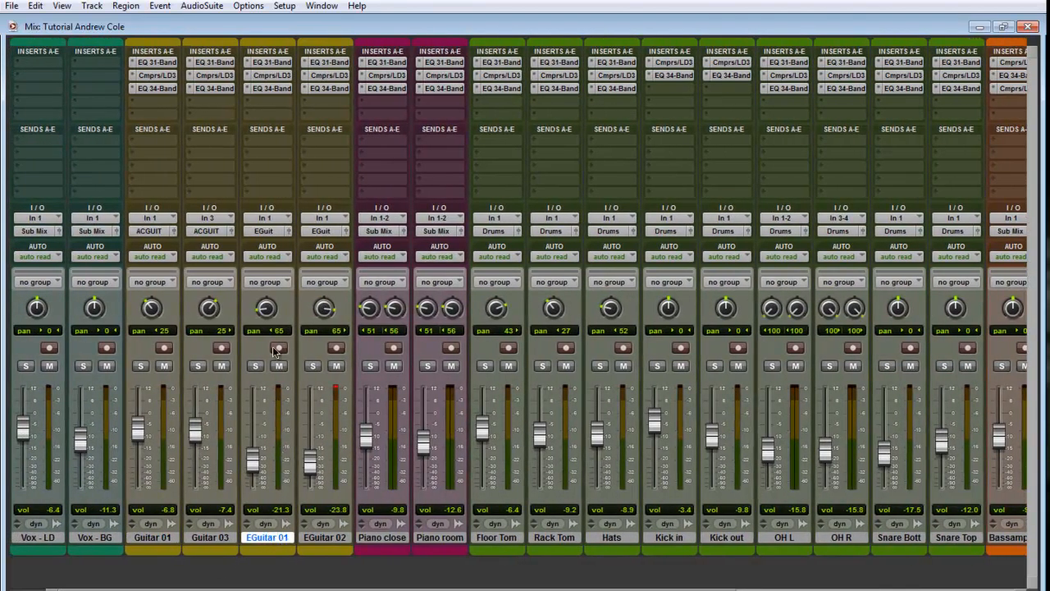
click(287, 257)
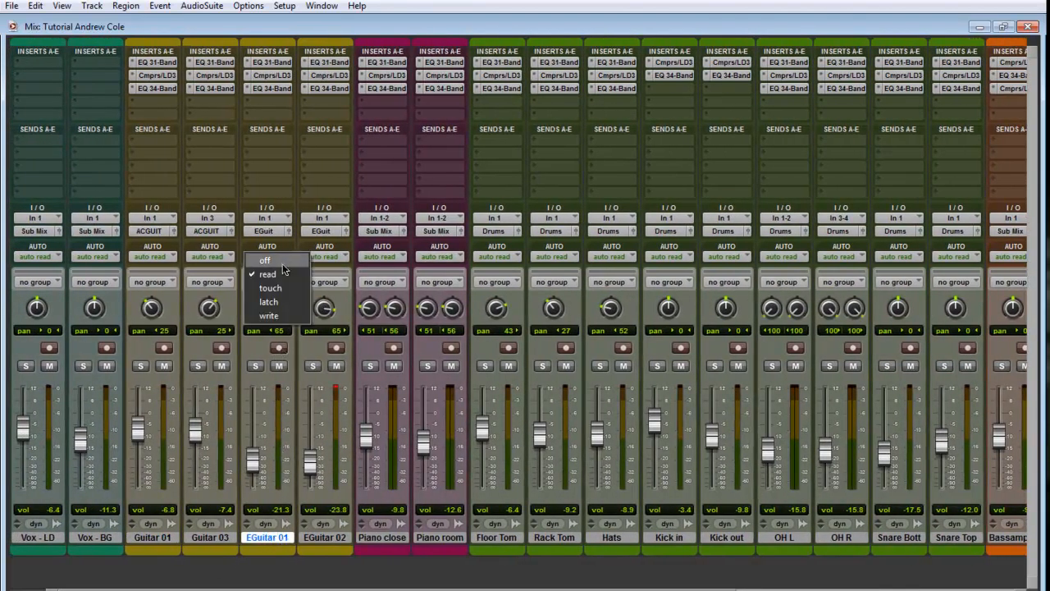
click(285, 315)
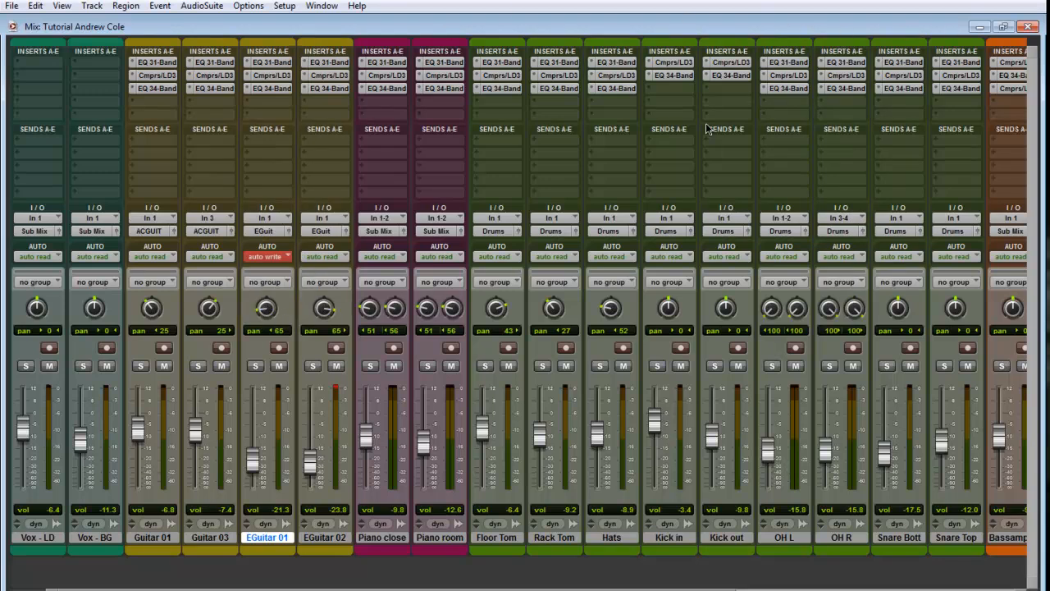
Open EGuitar 01's floating output fader and show the track's volume automation lane in the Edit window
click(288, 232)
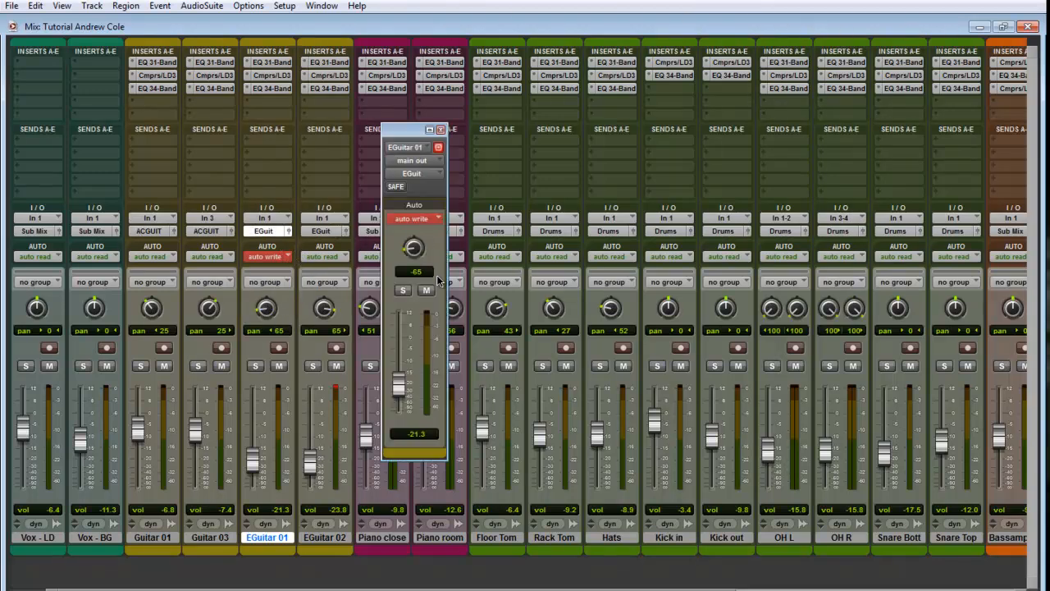
click(1027, 27)
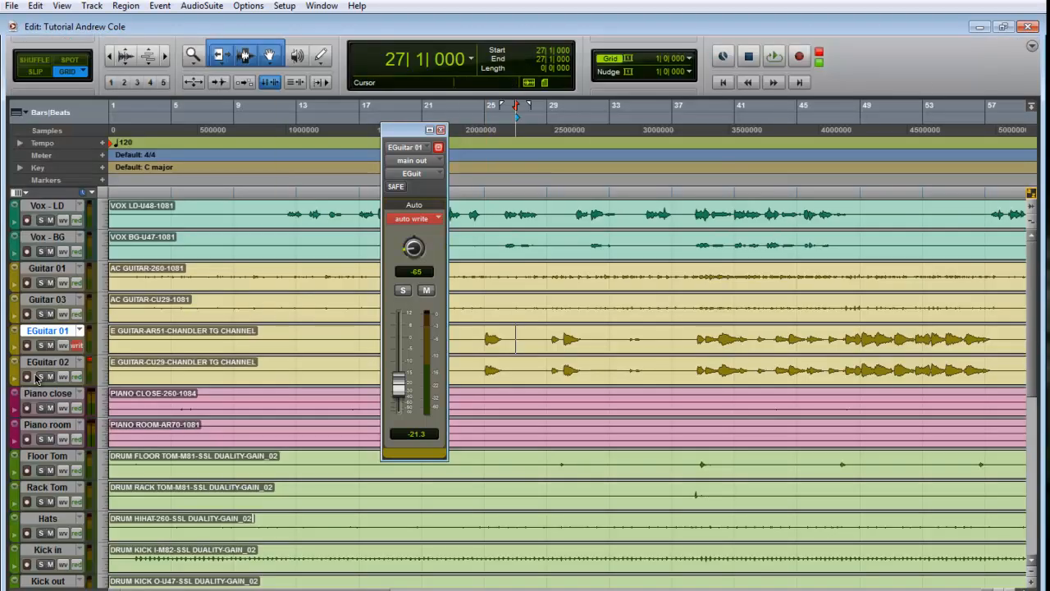
click(14, 352)
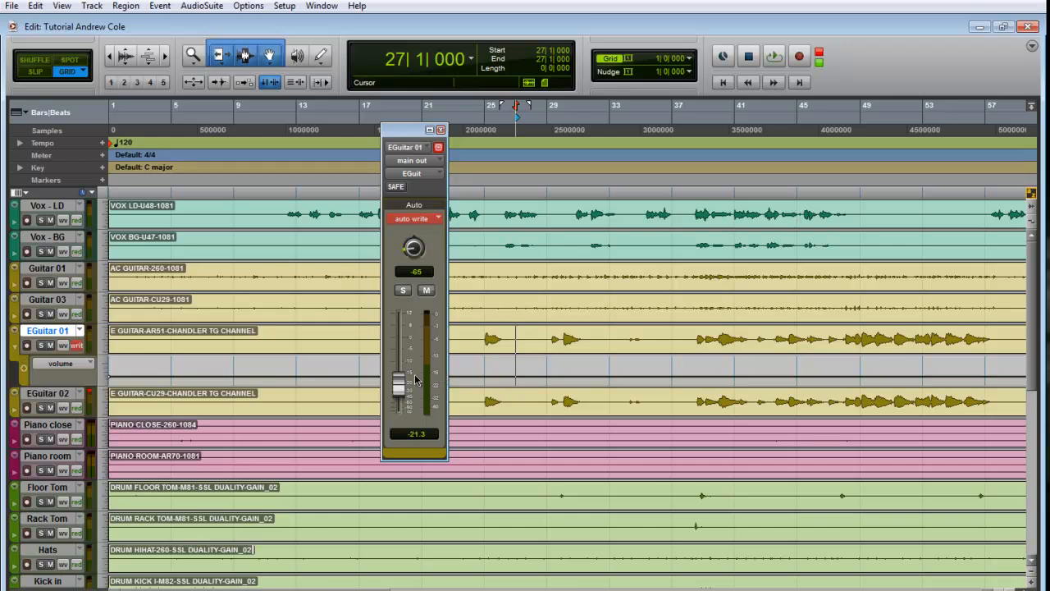
Write EGuitar 01 volume automation from bar 27 to about bar 36, riding the fader up to about -18.5 dB
key(space)
mouse_move(402, 384)
mouse_down()
mouse_move(399, 392)
mouse_move(416, 382)
mouse_up()
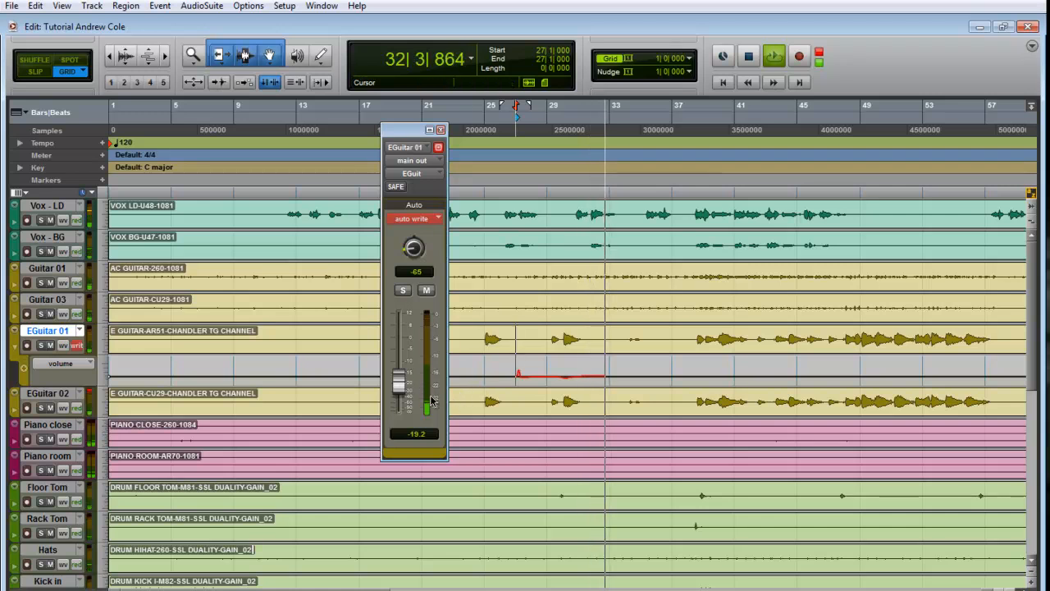
mouse_move(401, 383)
mouse_down()
mouse_move(404, 372)
mouse_move(413, 383)
mouse_up()
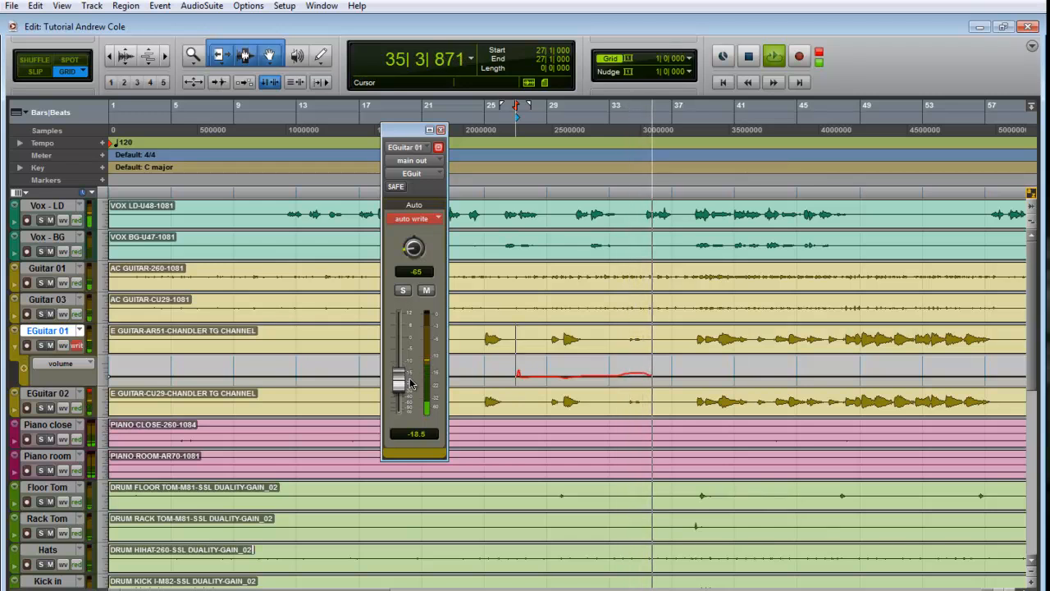
key(space)
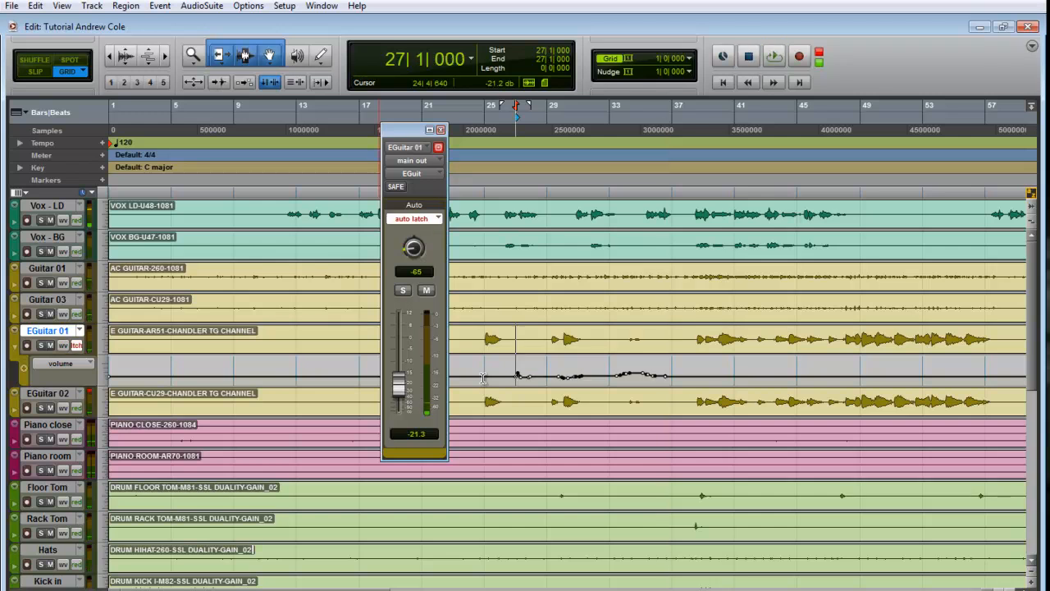
Delete EGuitar 01's volume breakpoints between bars 27 and 28, and set its automation mode to read
drag(510, 369, 536, 366)
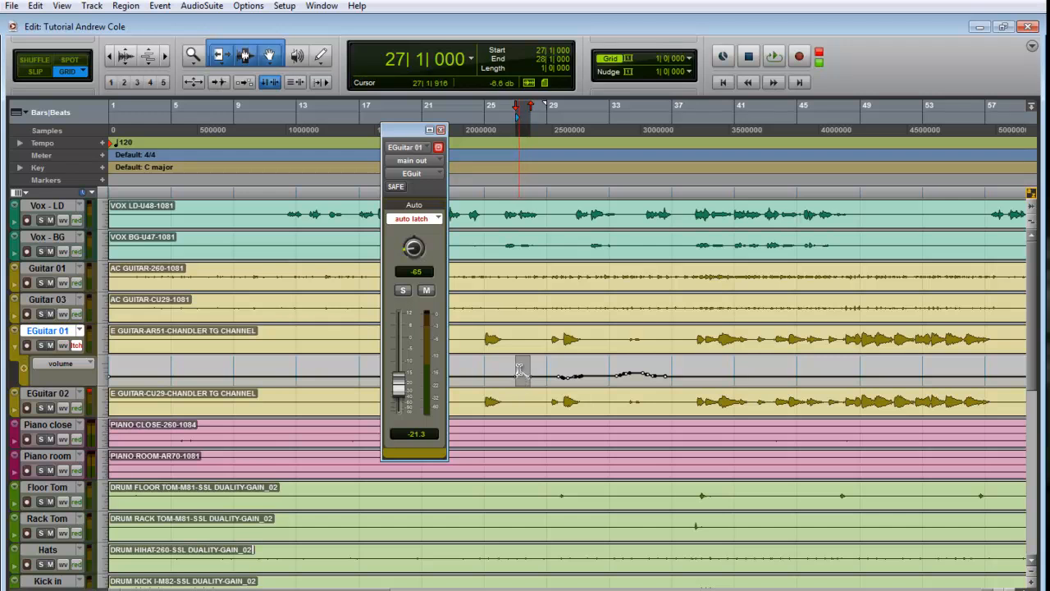
click(538, 372)
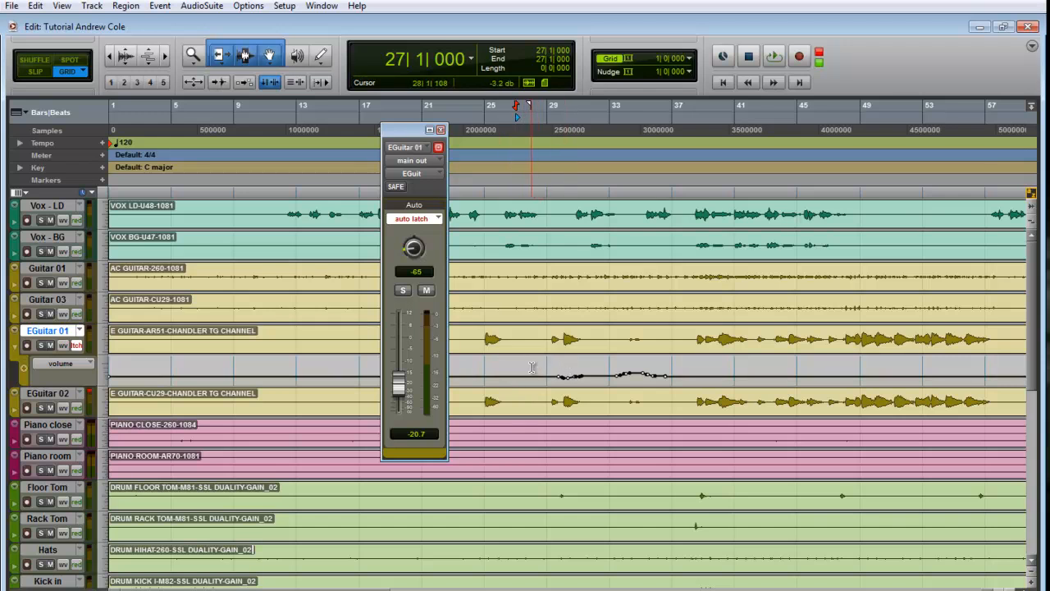
click(424, 219)
click(414, 234)
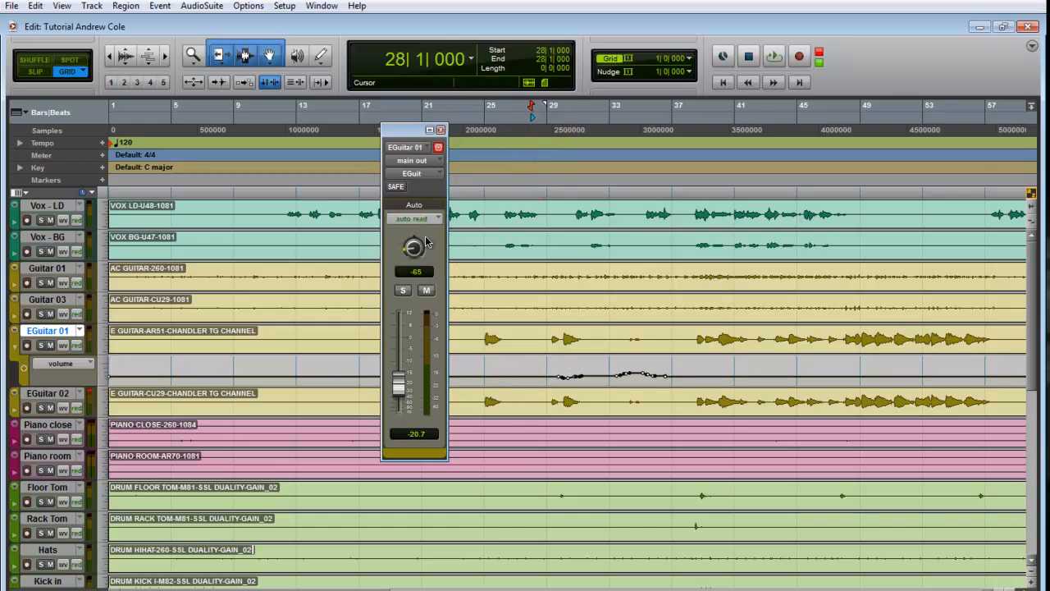
Play back the EGuitar 01 volume automation from bar 28, stop, and close its floating output fader
key(space)
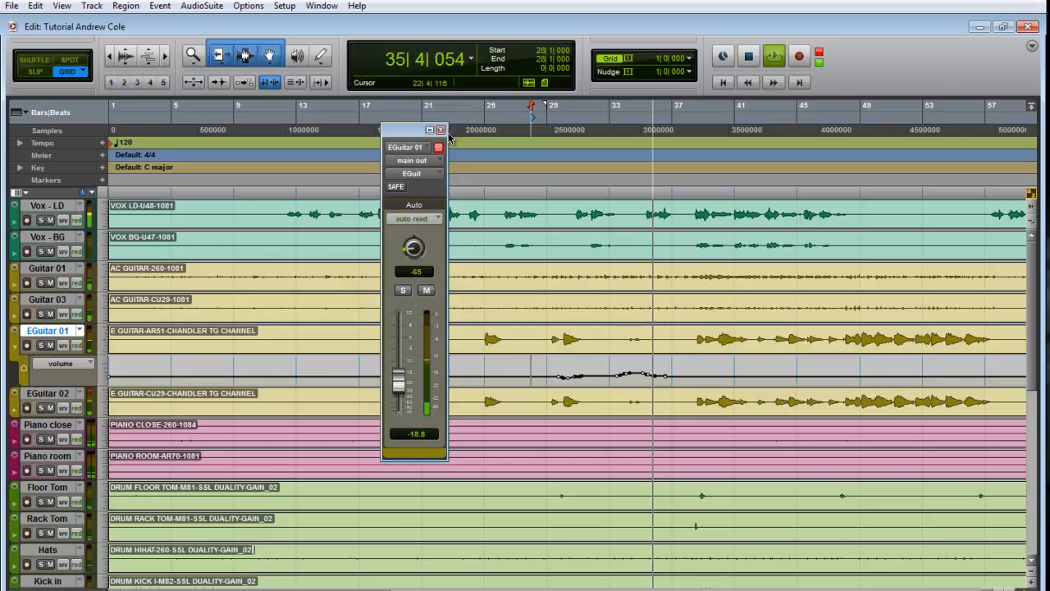
key(space)
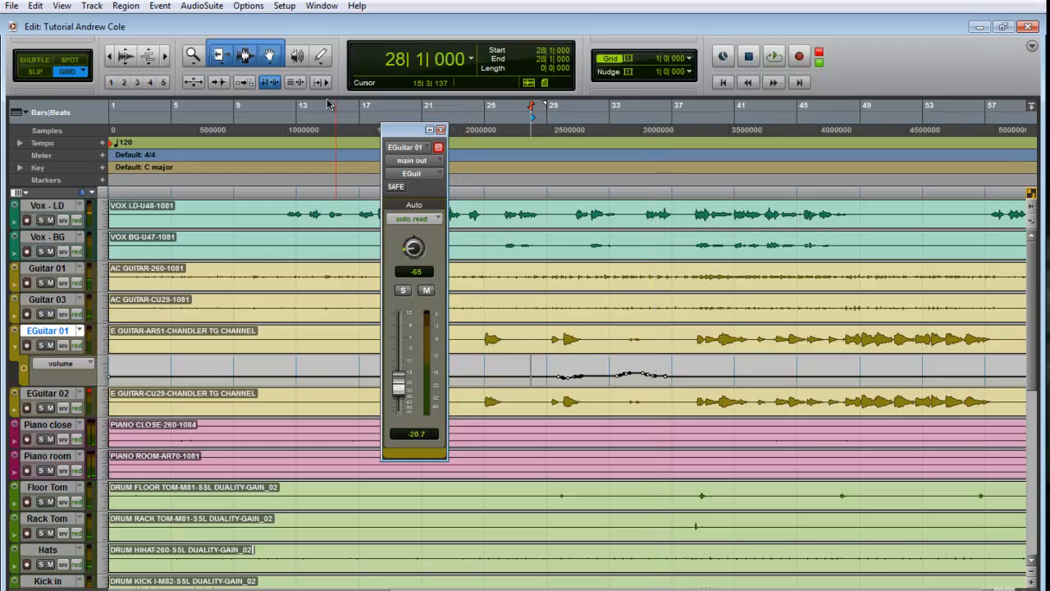
click(440, 131)
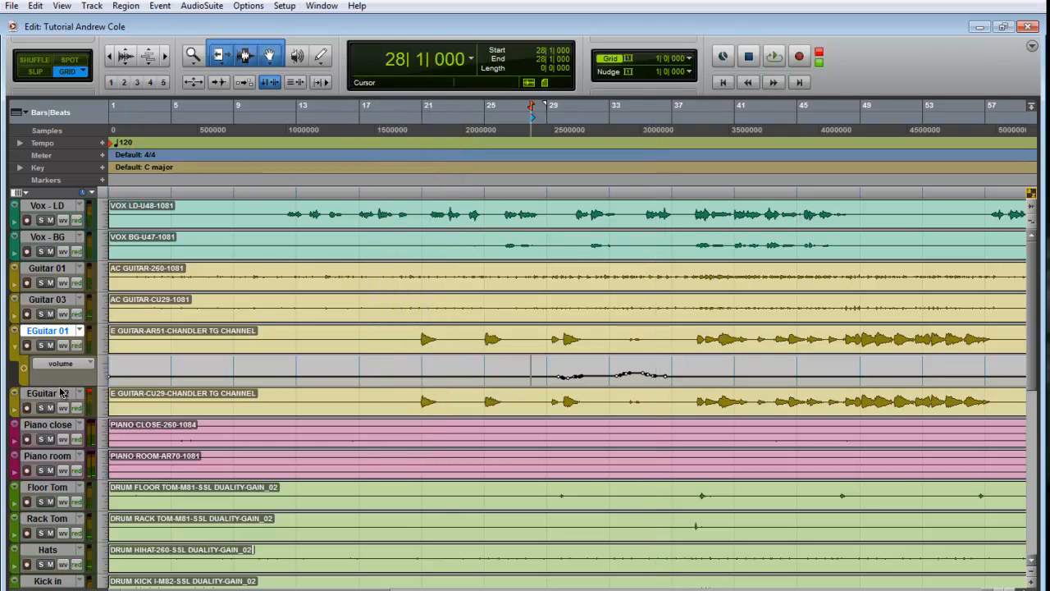
Select the EGuitar 02 track and place the start position at bar 60 in EGuitar 01's volume lane
click(61, 394)
drag(358, 584, 447, 588)
click(457, 353)
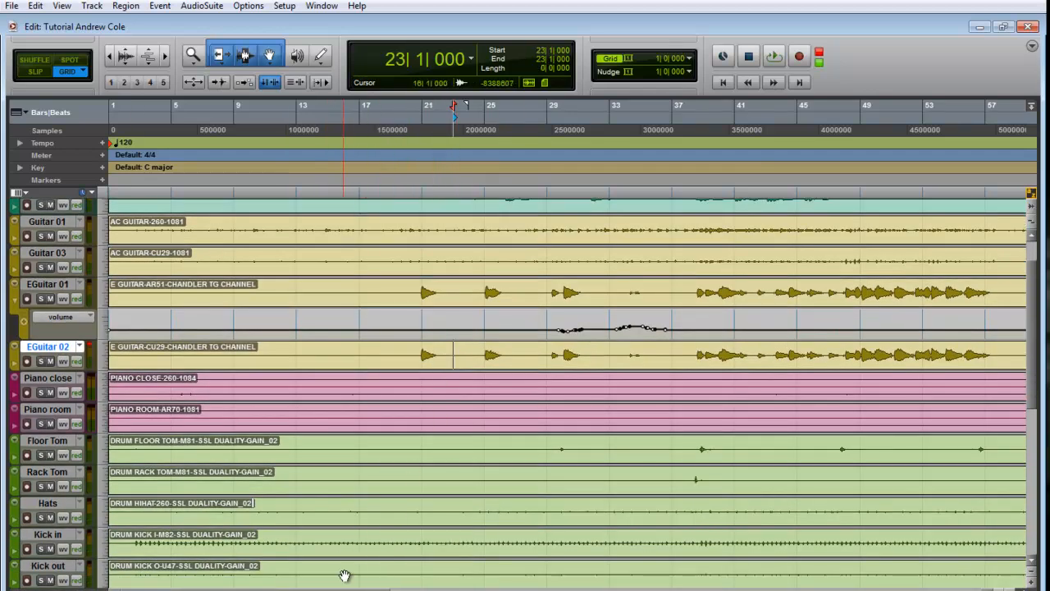
drag(345, 590, 466, 589)
drag(499, 589, 502, 589)
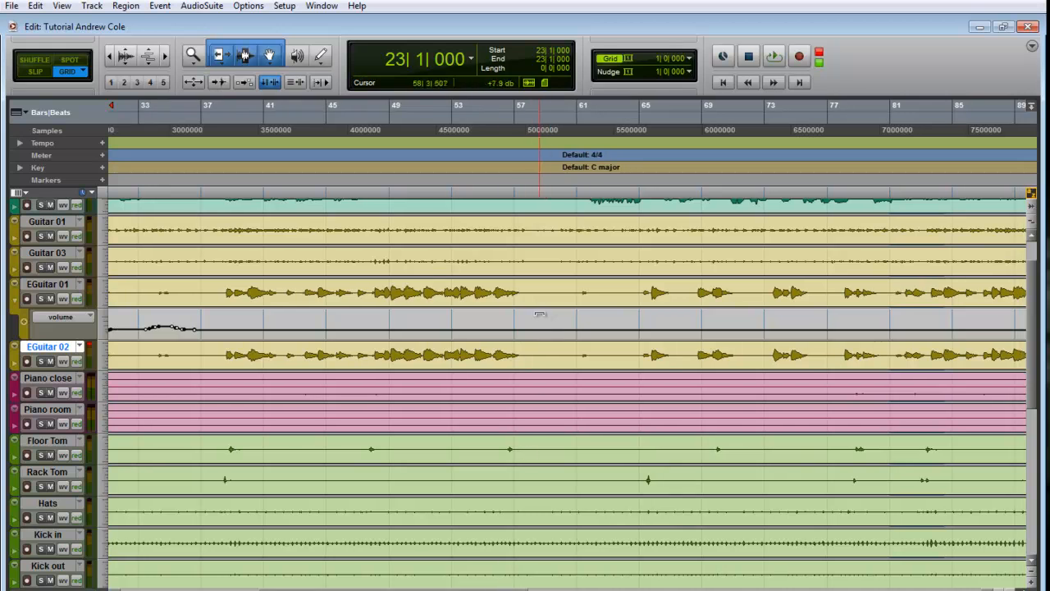
click(561, 323)
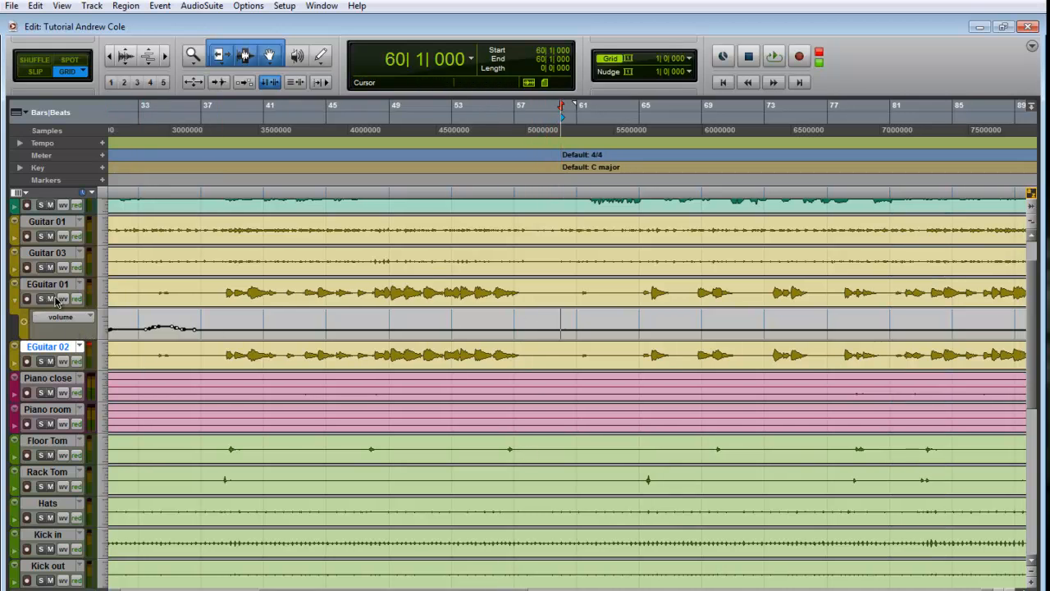
Set EGuitar 01's automation mode to latch
click(75, 301)
click(107, 361)
key(space)
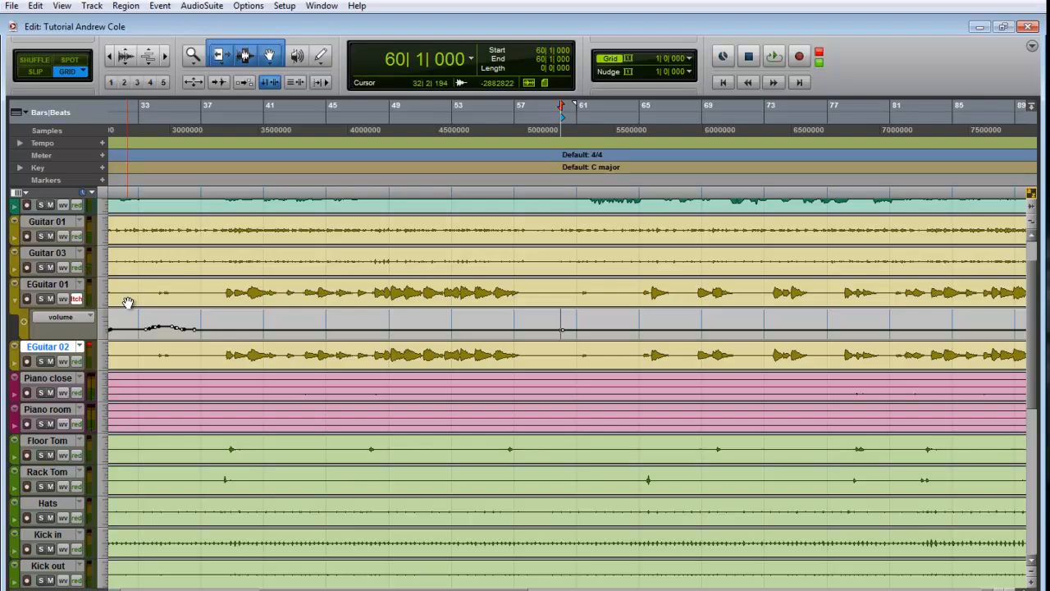
Open EGuitar 01's floating output fader from the mixer and place it beside the bar 60 region in the Edit window
key(ctrl+equal)
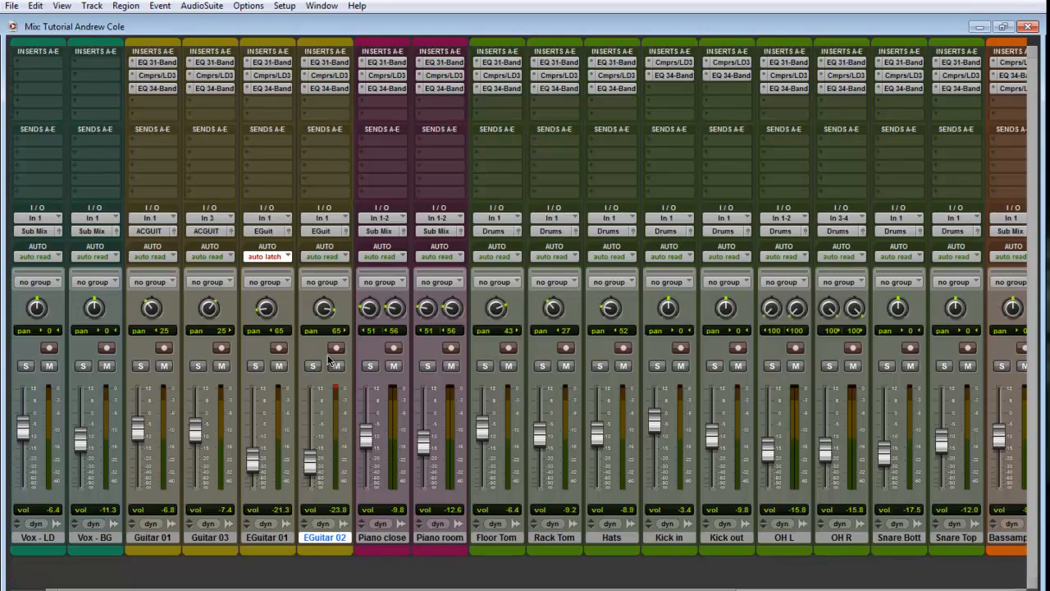
click(248, 231)
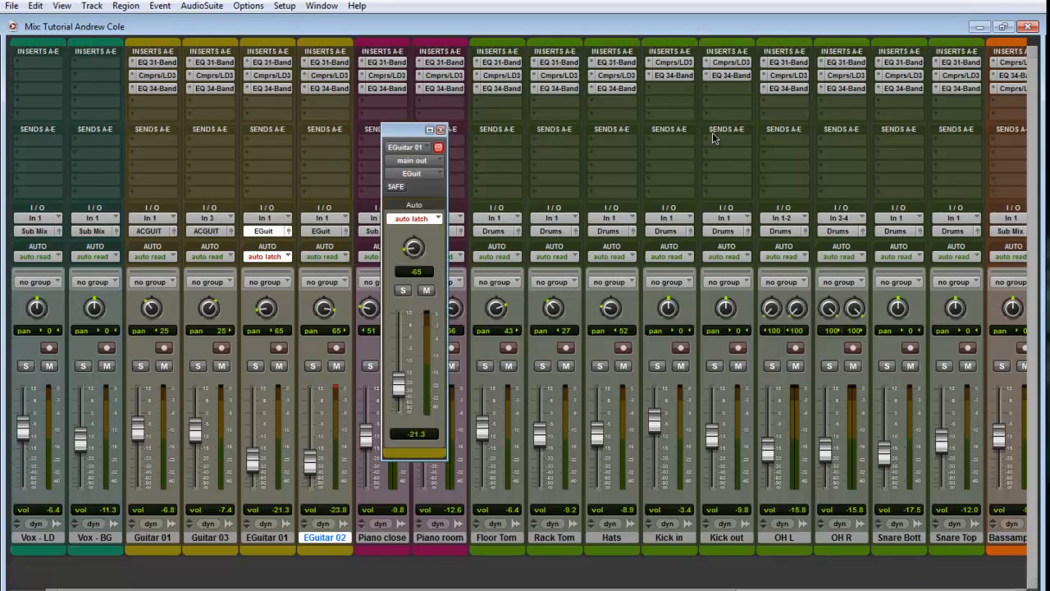
key(ctrl+equal)
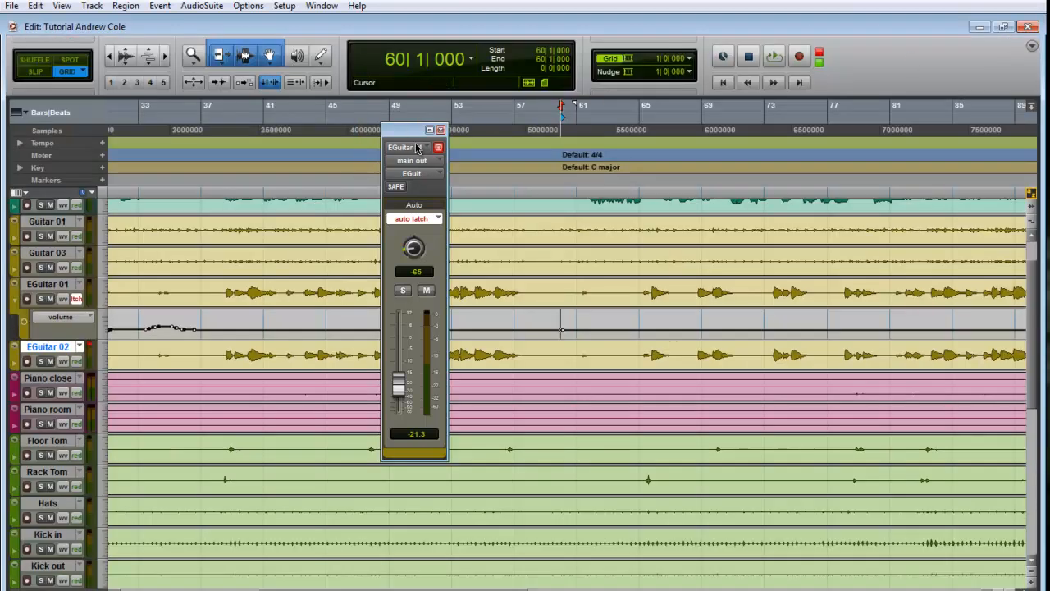
drag(404, 136, 320, 132)
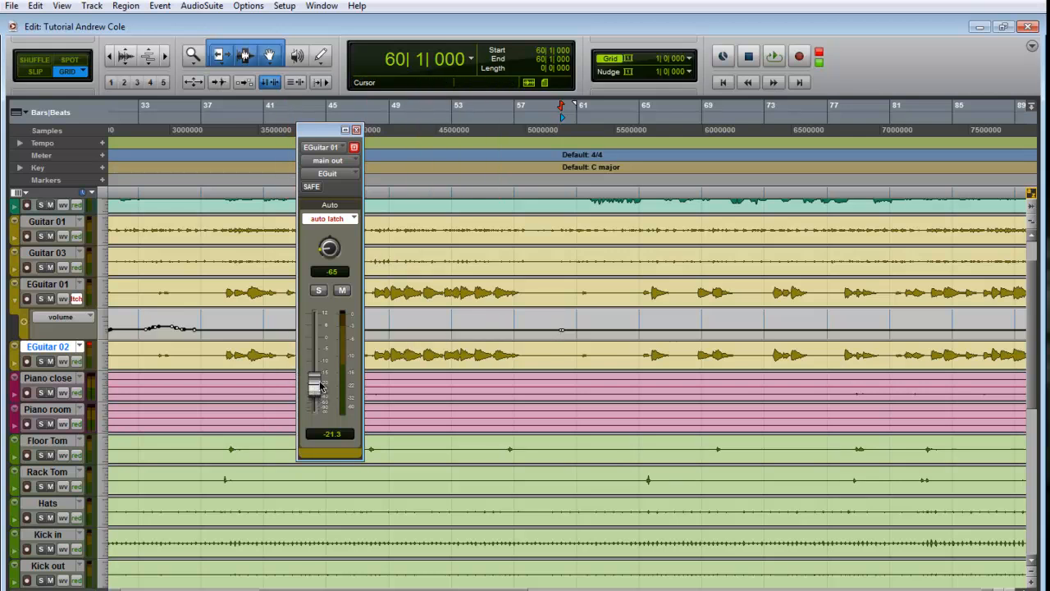
Write EGuitar 01's volume automation in latch mode from bar 60, riding the fader up and ending at about -18.8 dB
key(space)
mouse_move(314, 388)
mouse_down()
mouse_move(316, 373)
mouse_move(321, 384)
mouse_up()
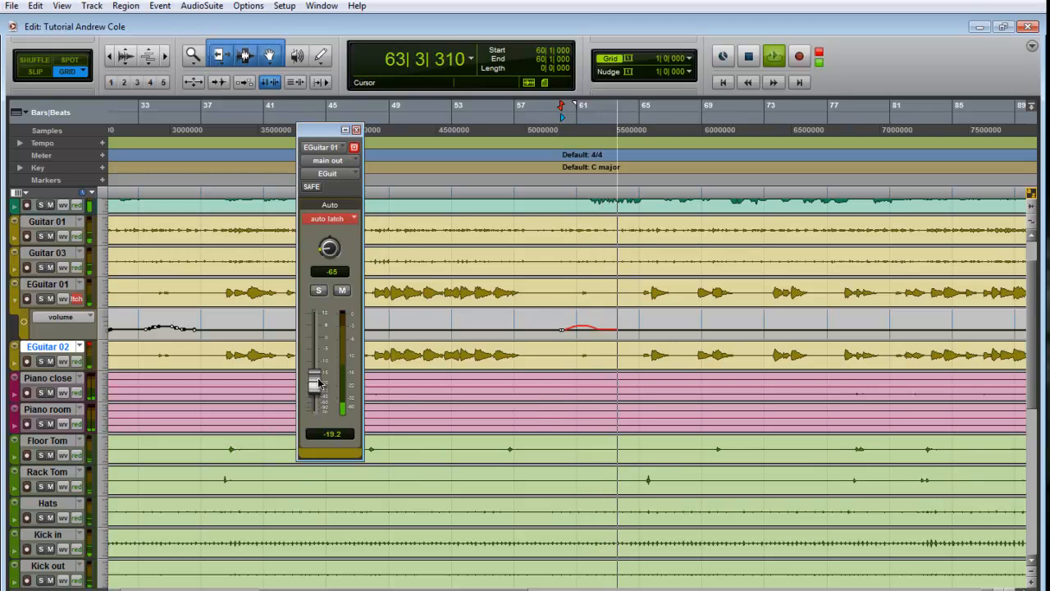
mouse_move(320, 384)
mouse_down()
mouse_move(318, 392)
mouse_move(322, 384)
mouse_up()
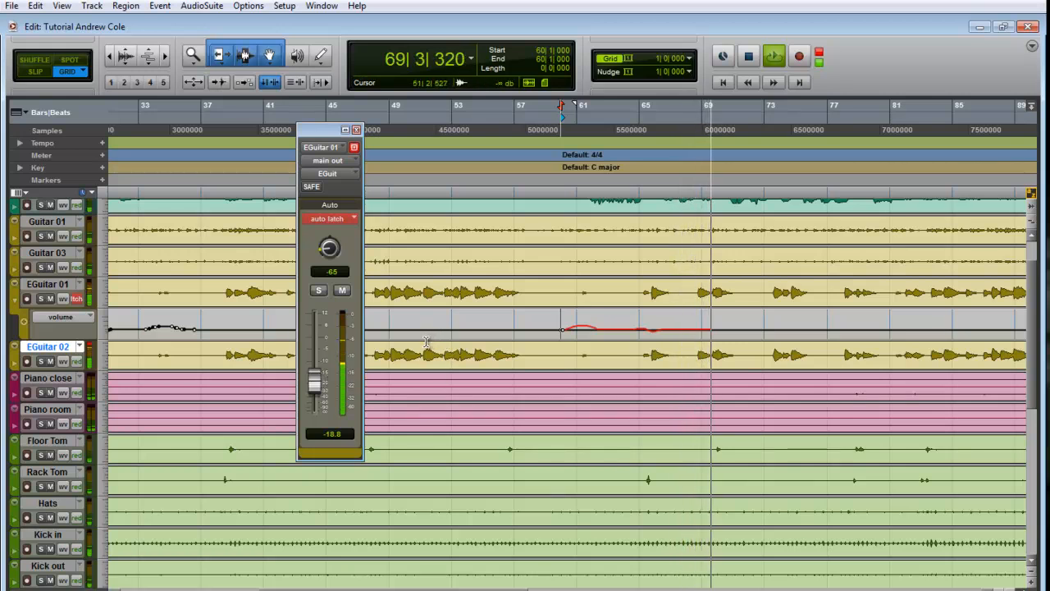
drag(484, 589, 553, 590)
key(space)
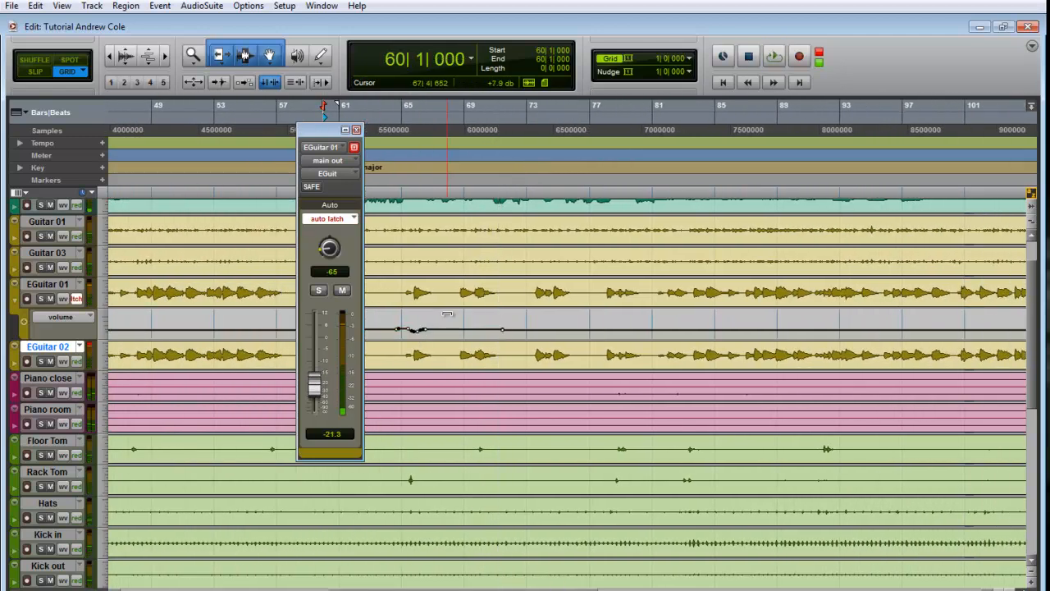
Write another EGuitar 01 volume pass from bar 68, lowering the fader to -23.8 dB by about bar 71
key(space)
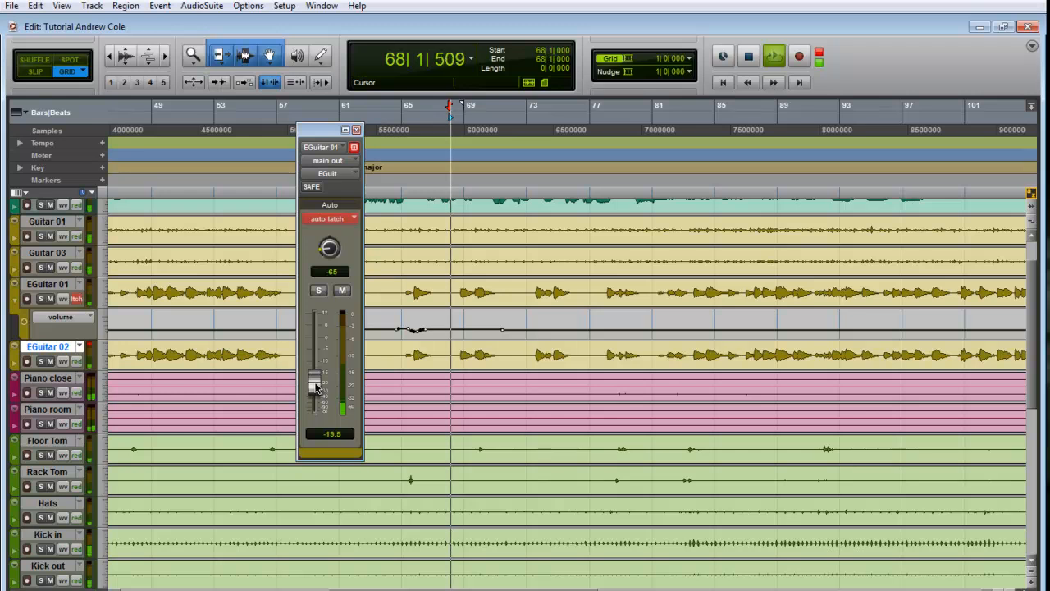
drag(316, 385, 316, 391)
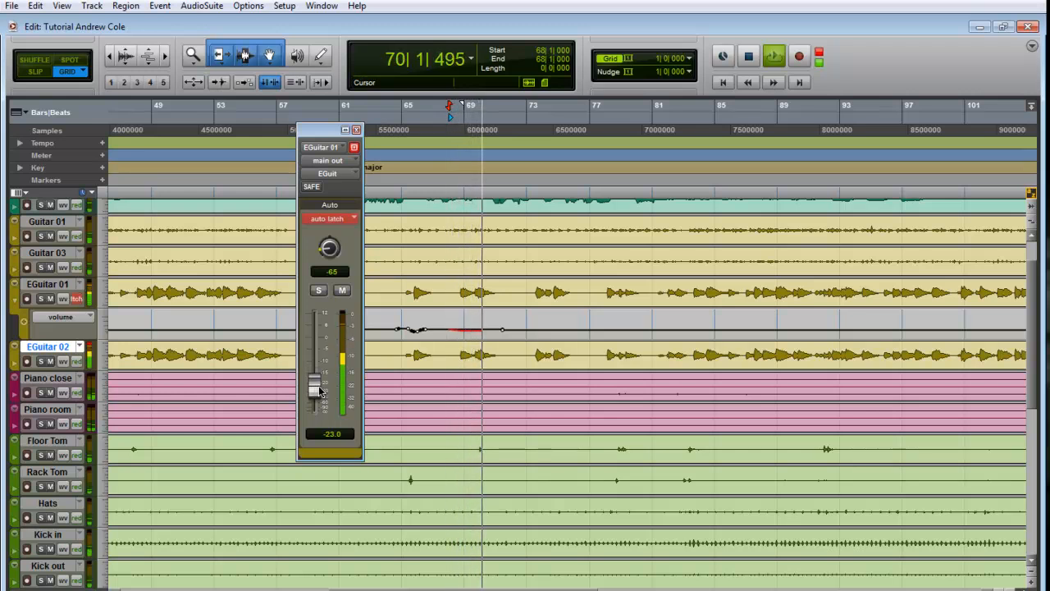
drag(318, 391, 319, 392)
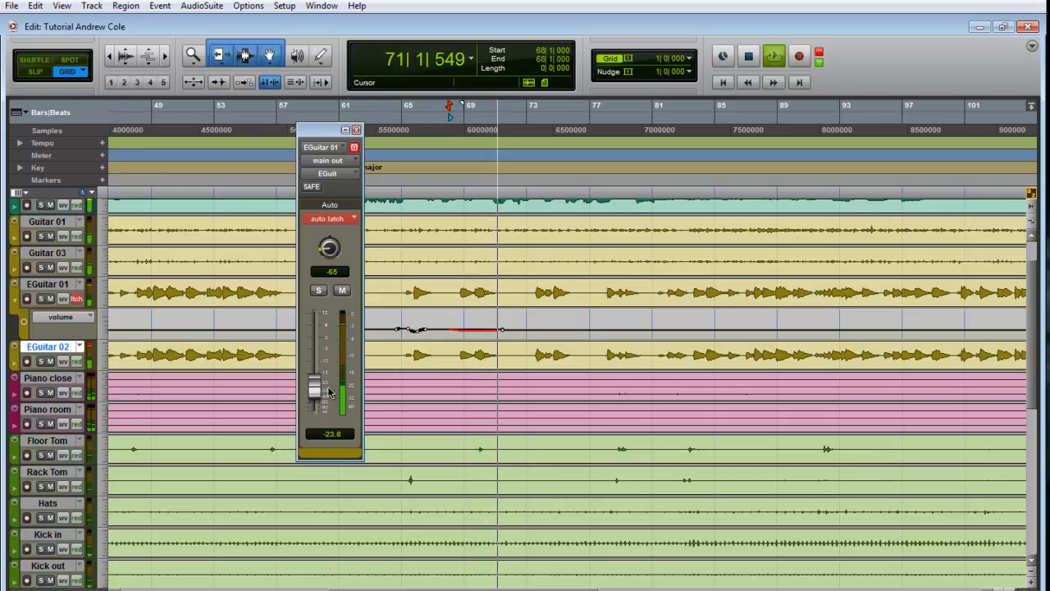
key(space)
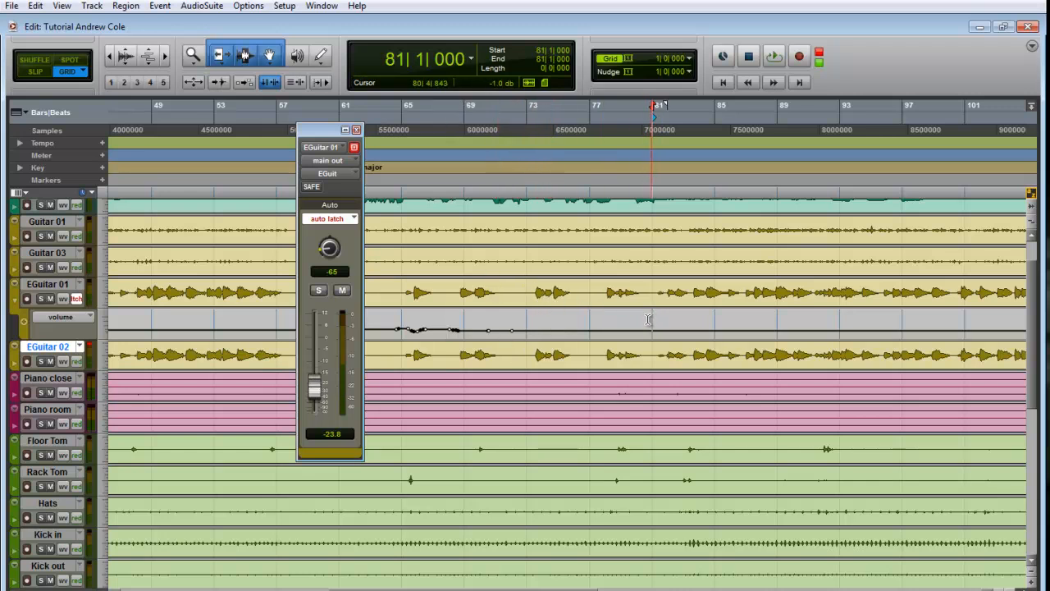
Write EGuitar 01 volume rises from bar 81 to about bar 85, and close its floating output fader
mouse_move(317, 387)
mouse_down()
mouse_move(320, 371)
mouse_move(323, 385)
mouse_move(333, 381)
mouse_up()
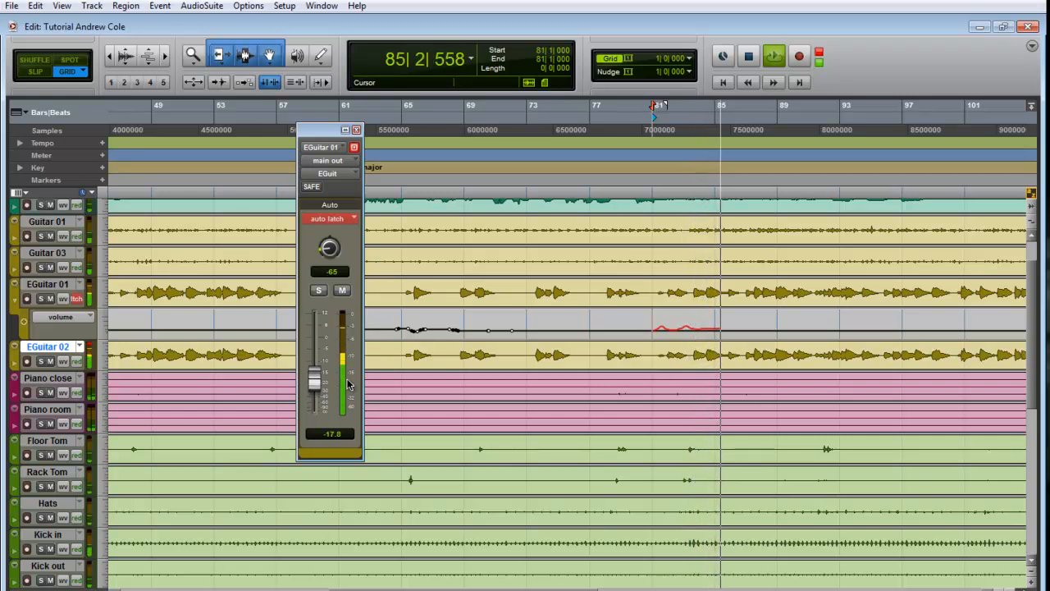
key(space)
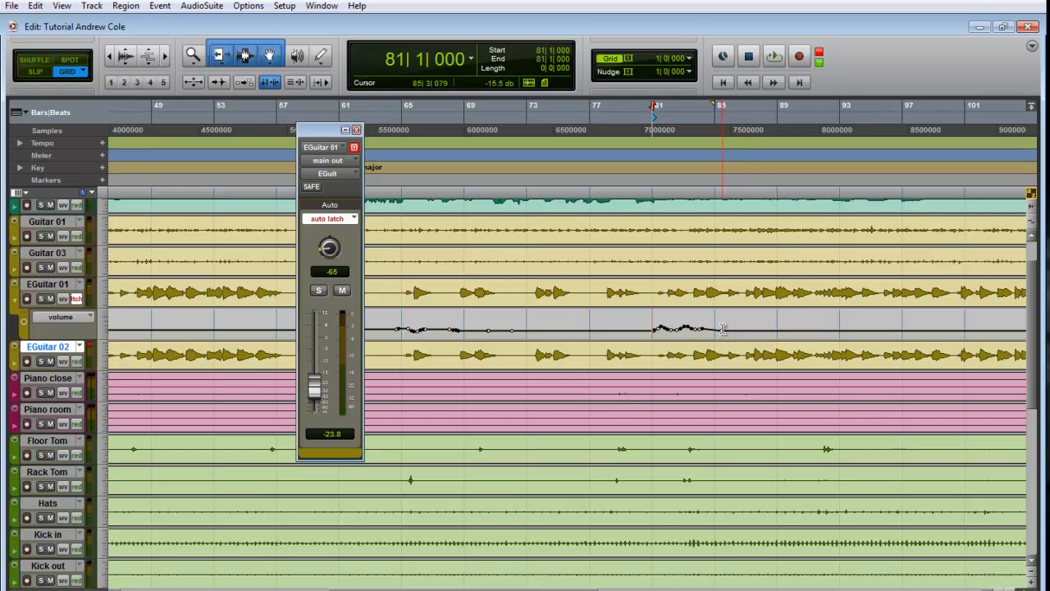
click(356, 130)
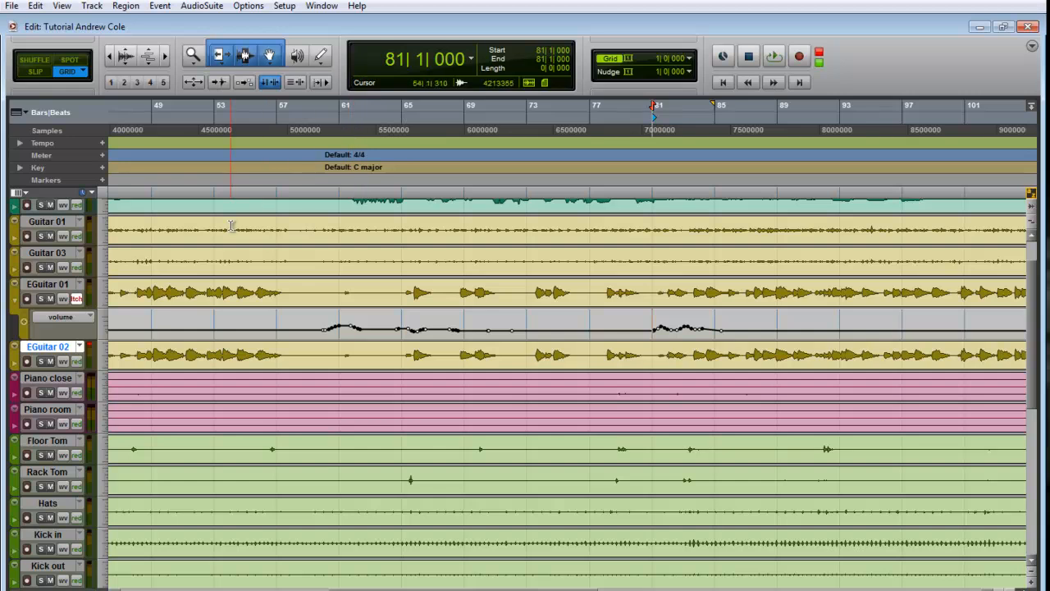
Set EGuitar 01's automation mode to read, and set EGuitar 02's to write with its volume lane shown
drag(479, 589, 189, 589)
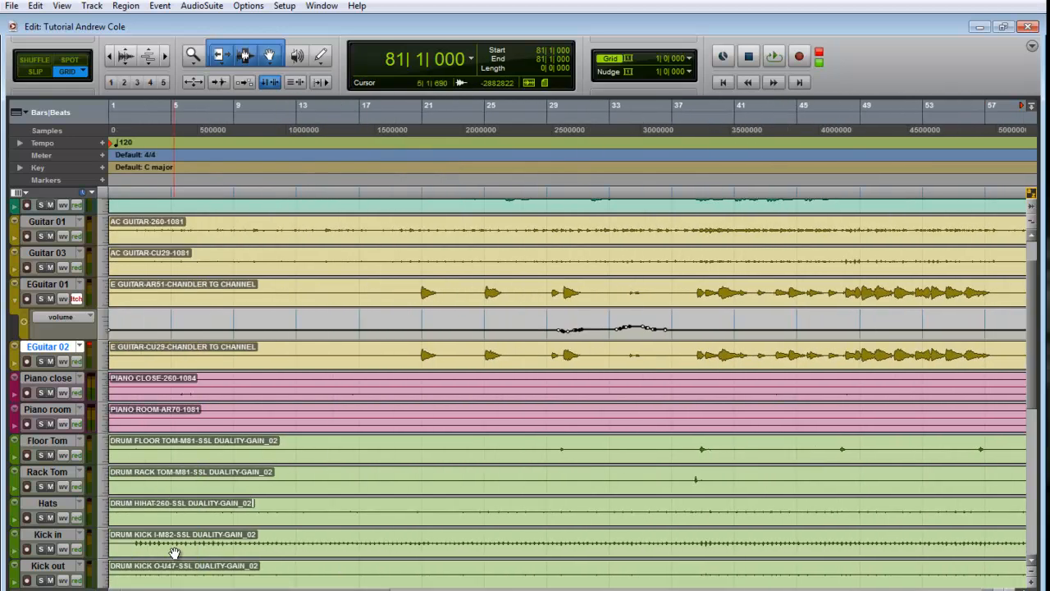
click(78, 299)
click(96, 317)
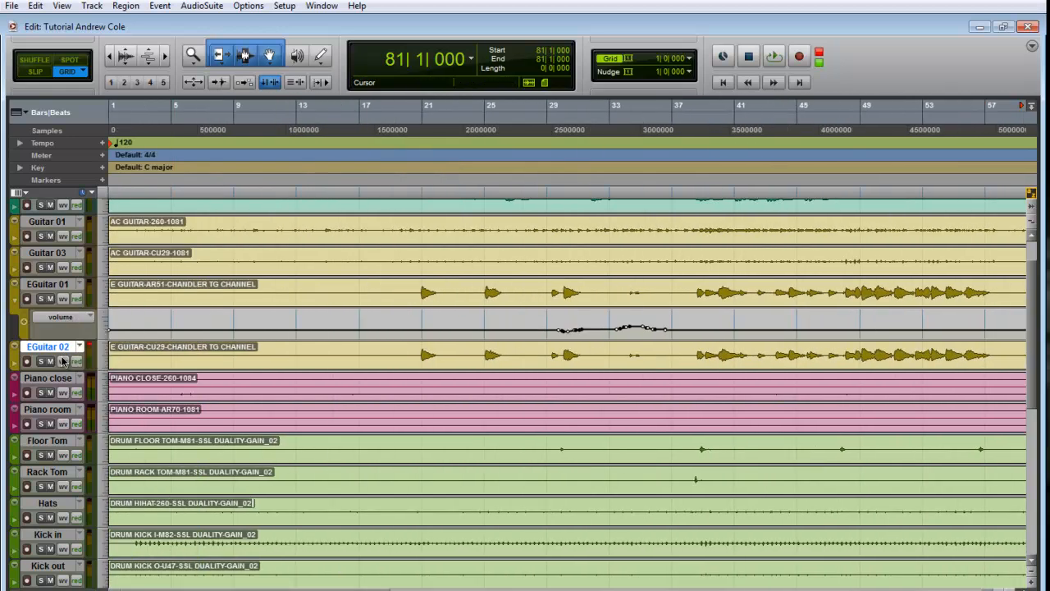
click(78, 358)
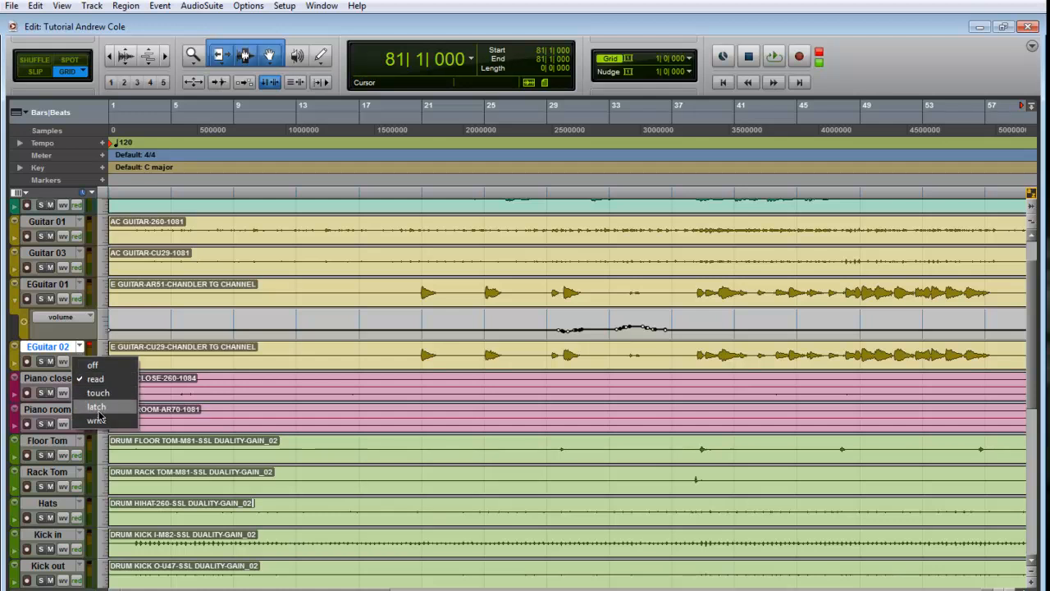
click(96, 421)
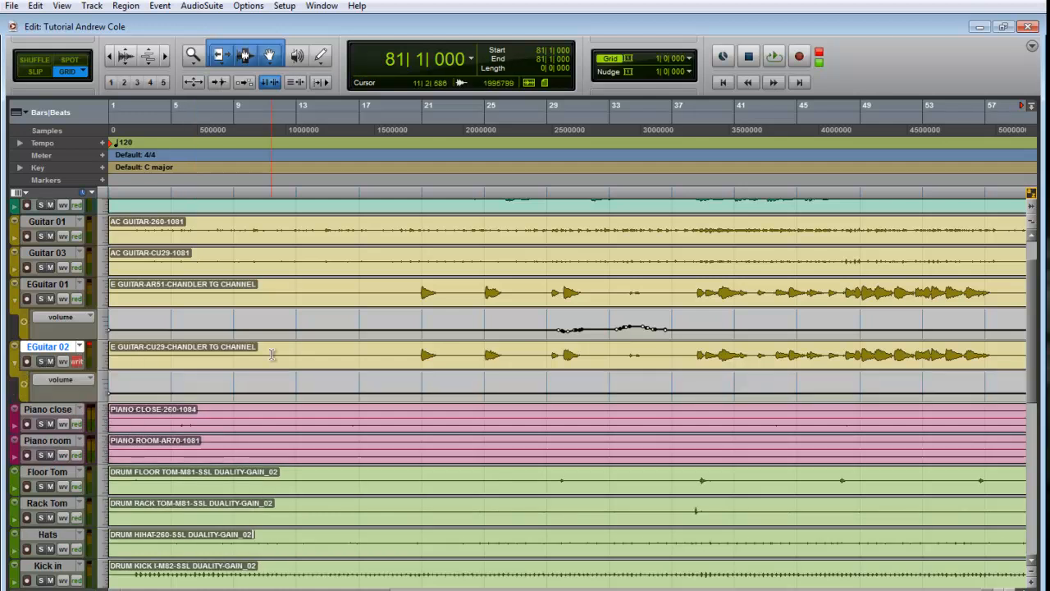
Open EGuitar 02's floating output fader from the mixer and place the start position at bar 28 in the Edit window
key(ctrl+equal)
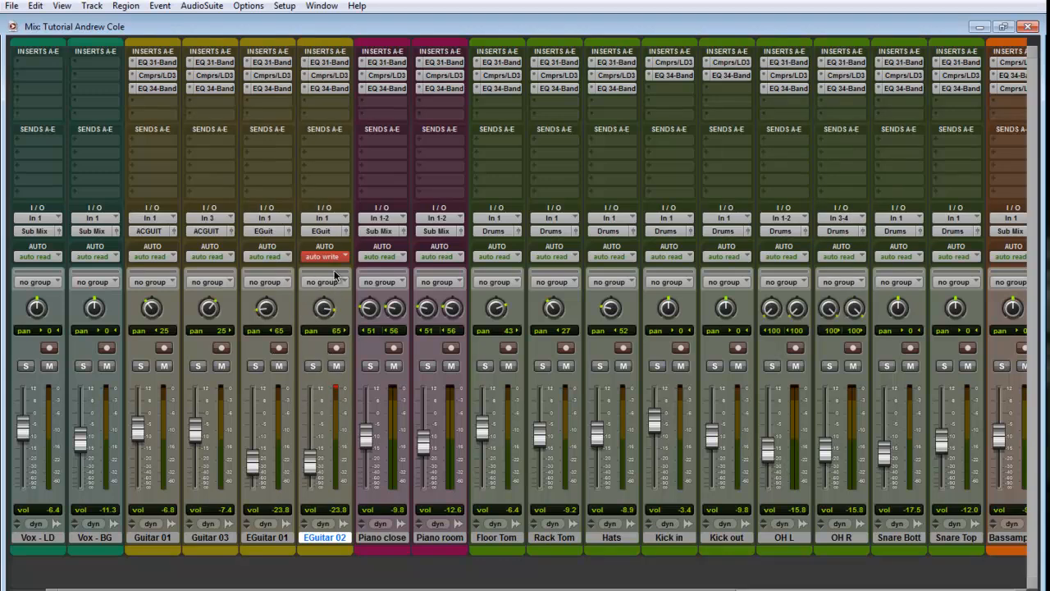
click(342, 231)
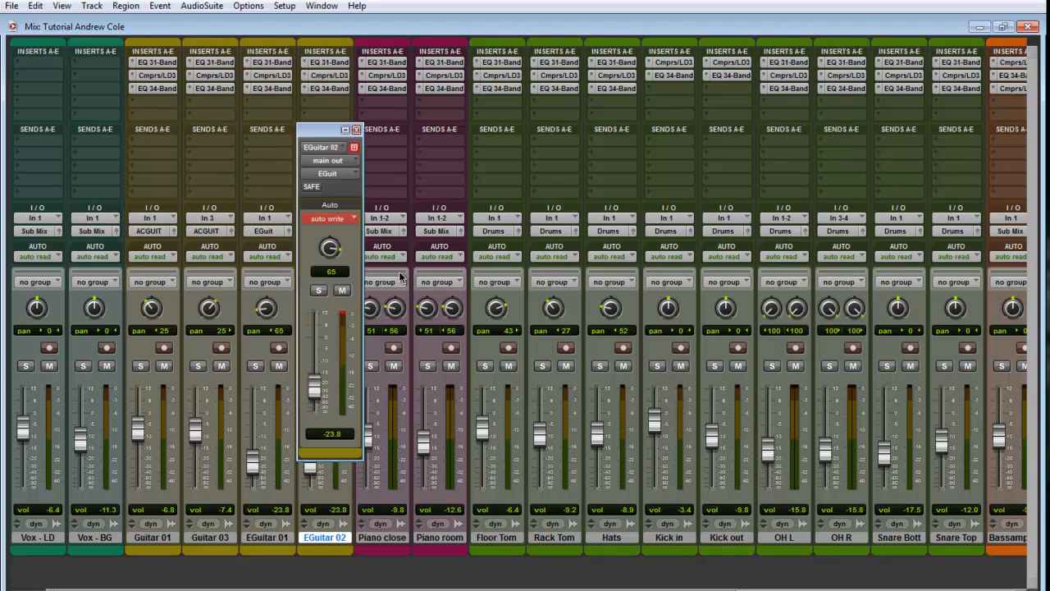
click(1020, 31)
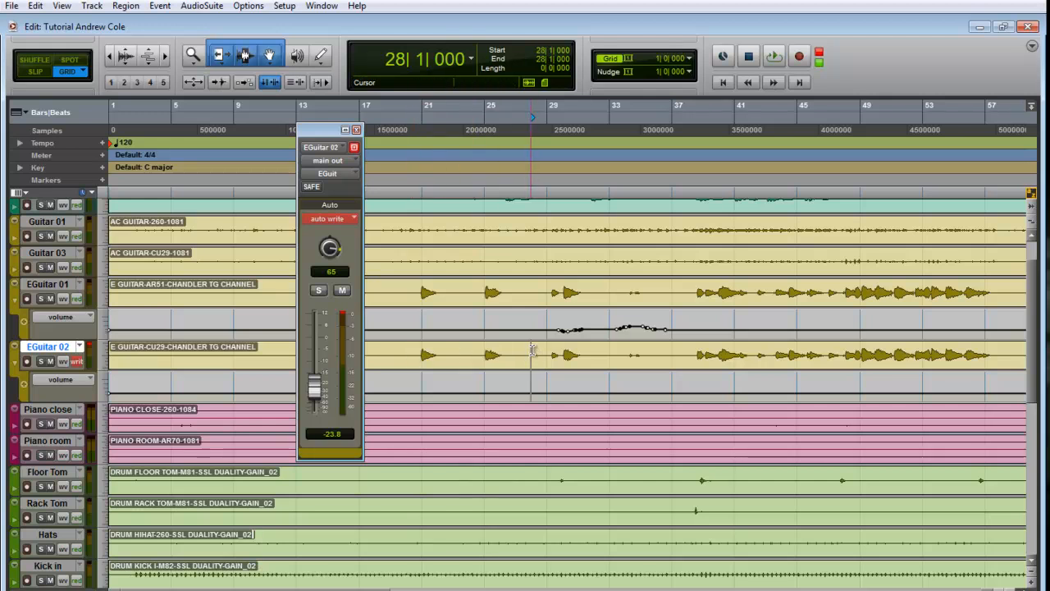
Write EGuitar 02's volume automation in write mode from bar 28, riding the fader up to about -17.1 dB near bar 30
key(space)
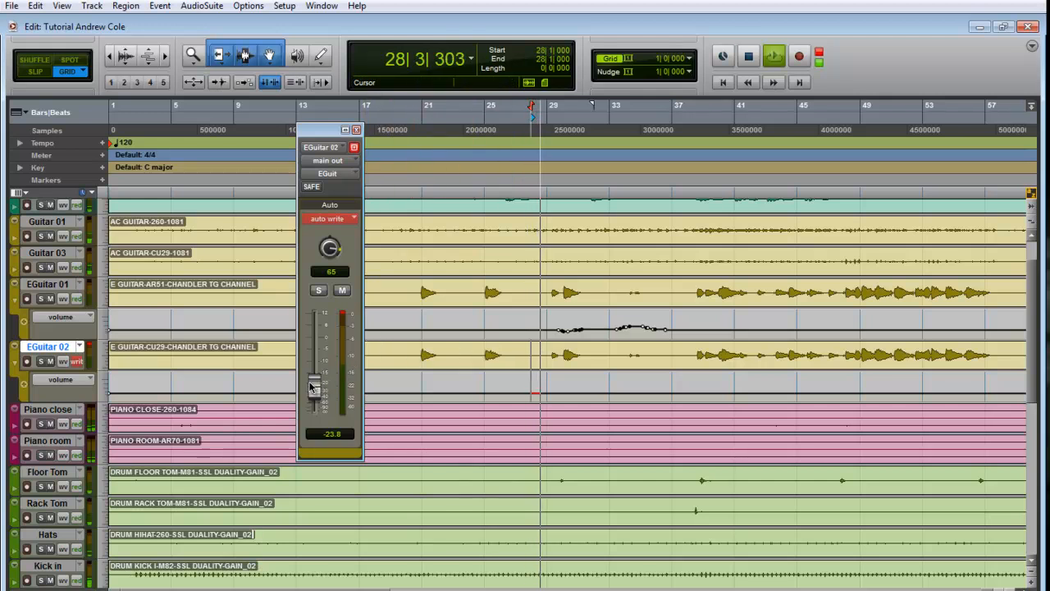
drag(311, 386, 315, 378)
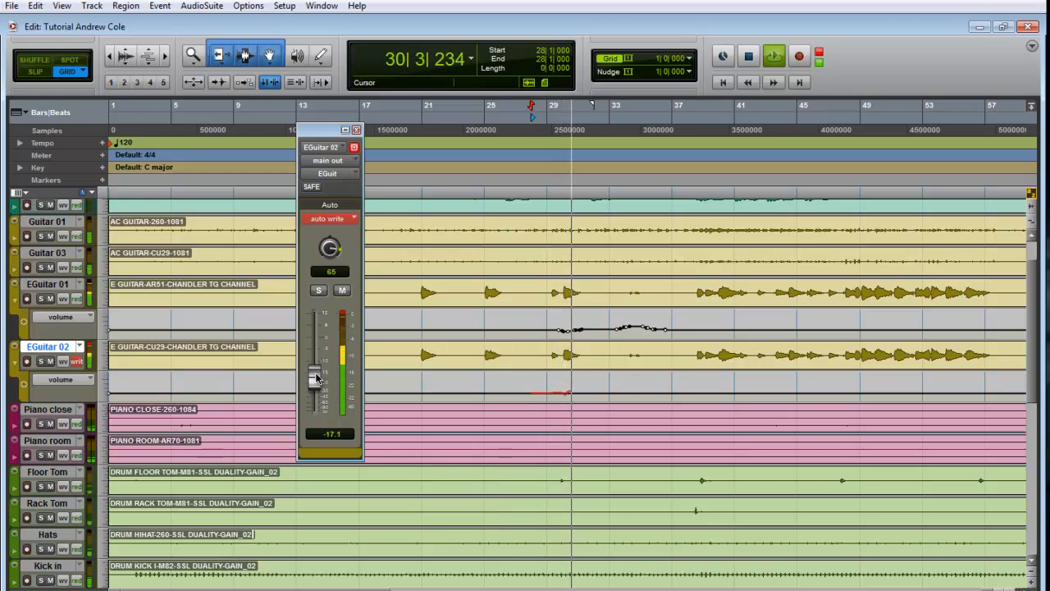
key(space)
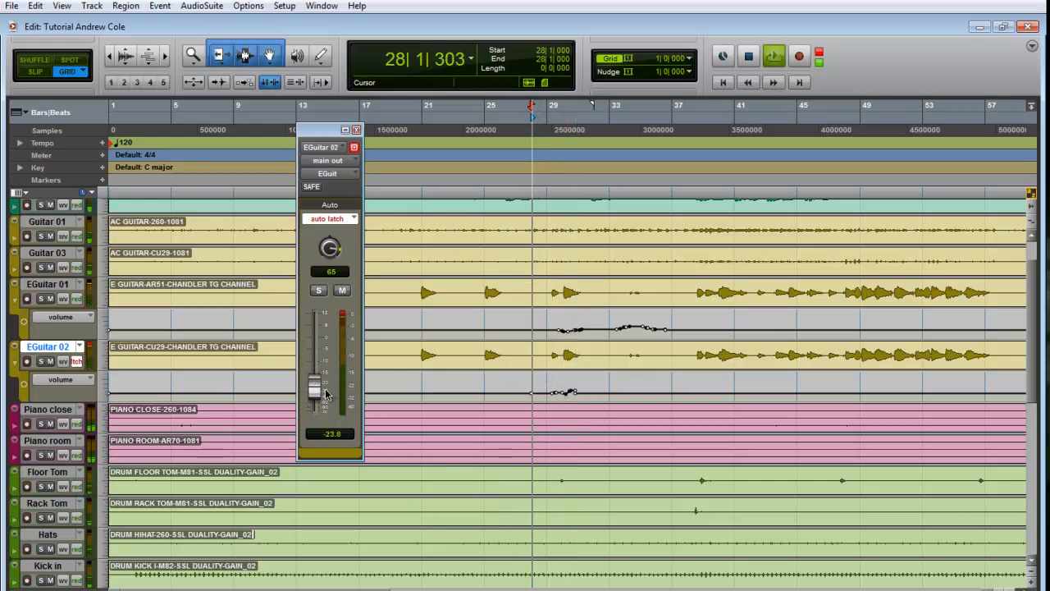
Rework EGuitar 02's volume automation from bar 28 in latch mode, raising the fader to about -18.8 dB over bars 33 to 36
drag(318, 392, 322, 389)
key(space)
key(space)
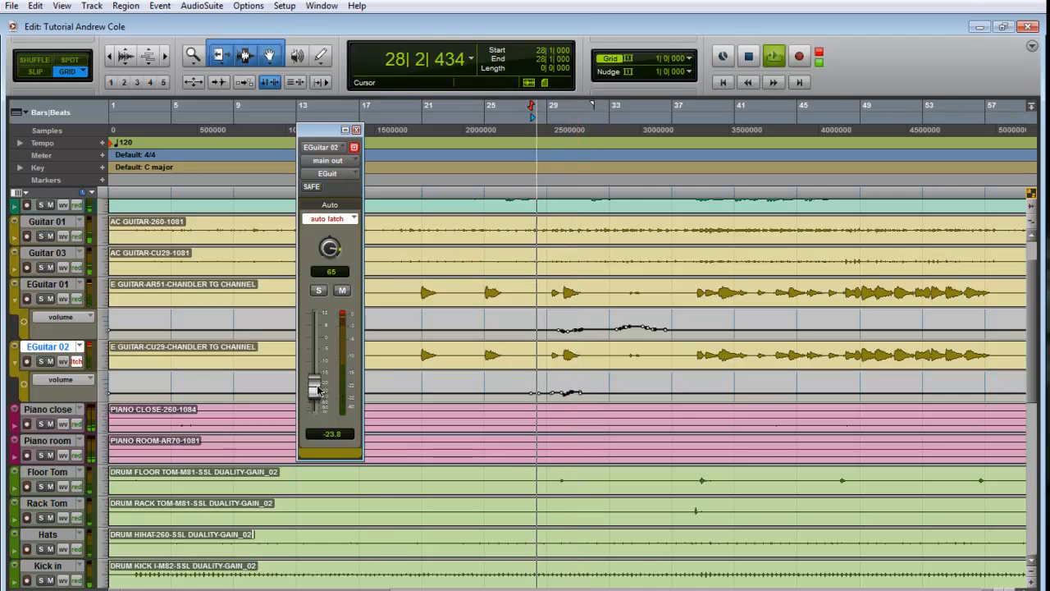
drag(319, 391, 318, 389)
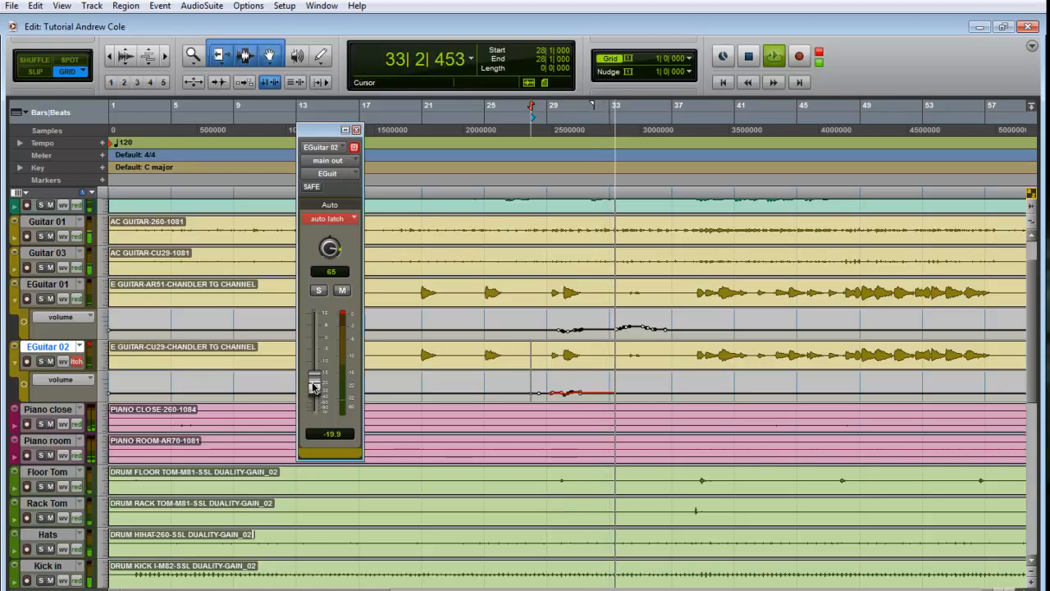
drag(315, 384, 317, 384)
key(space)
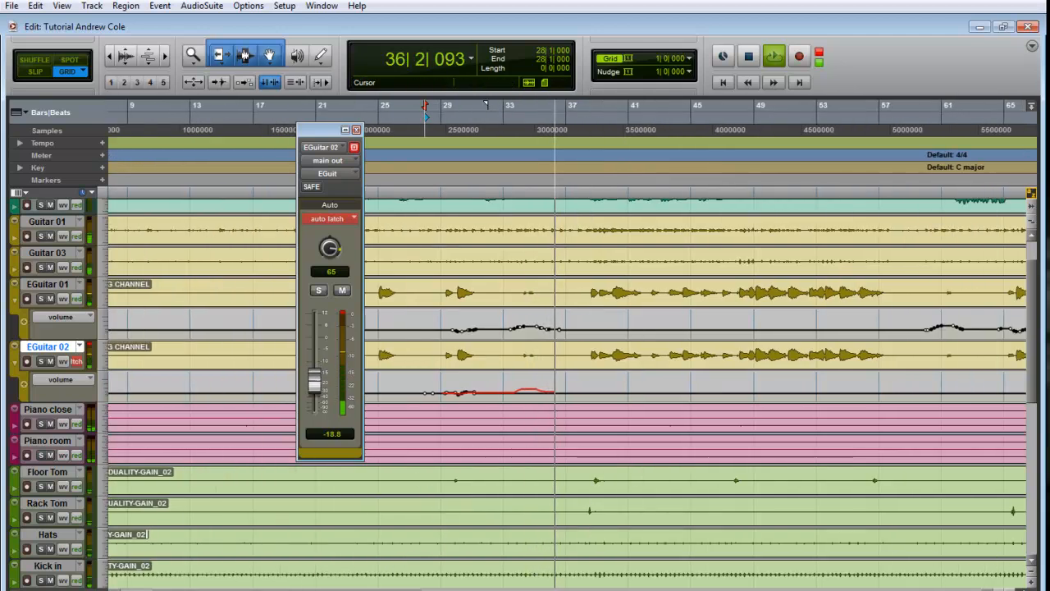
Write EGuitar 02's volume automation in latch mode from bar 60, riding the fader up to about -17.5 dB near bar 65
scroll(567, 345, right, 8)
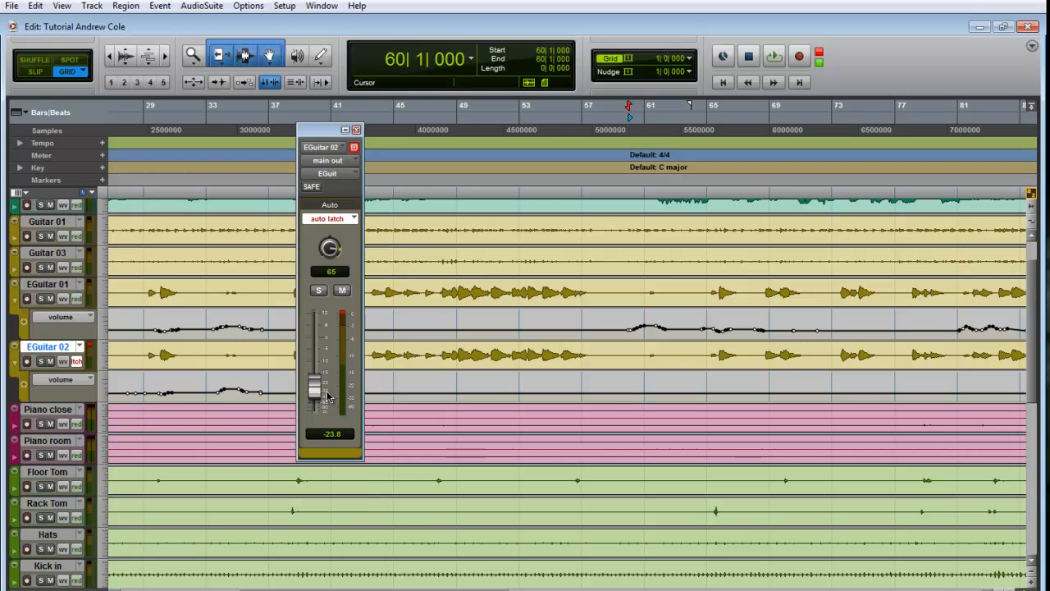
key(space)
mouse_move(314, 396)
mouse_down()
mouse_move(315, 371)
mouse_move(323, 389)
mouse_up()
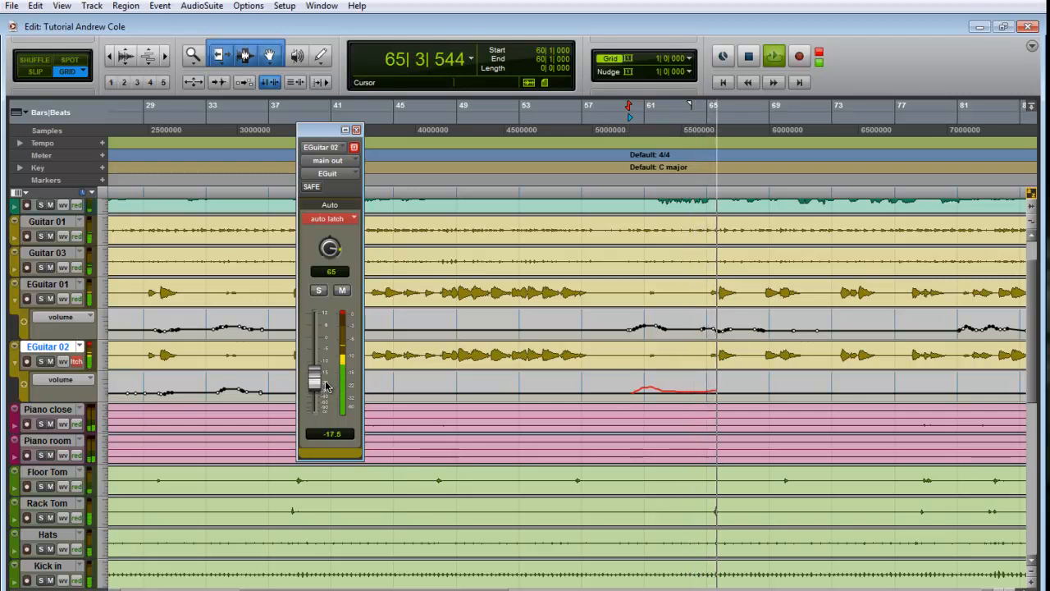
drag(326, 387, 329, 384)
key(space)
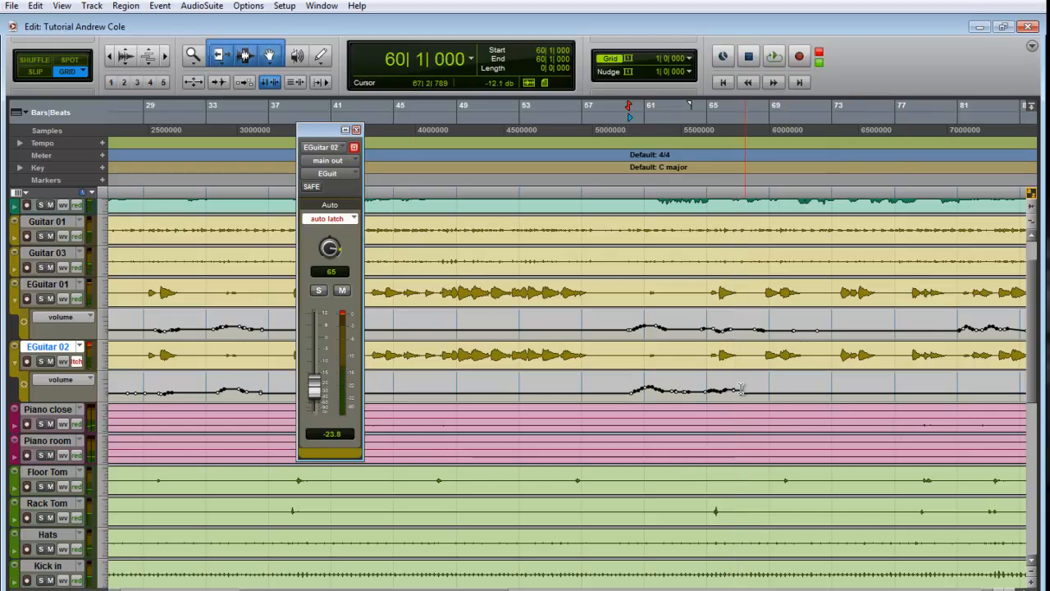
Rewrite EGuitar 02's volume from bar 65, lowering the fader to about -24.7 dB near bar 69, and close its floating fader
key(space)
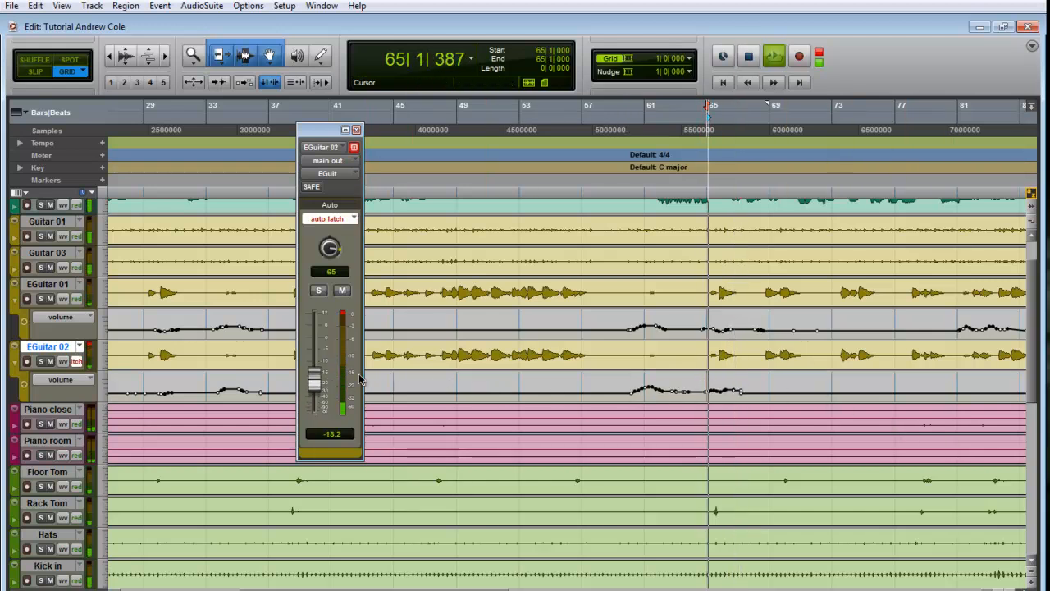
drag(314, 382, 318, 383)
key(space)
key(space)
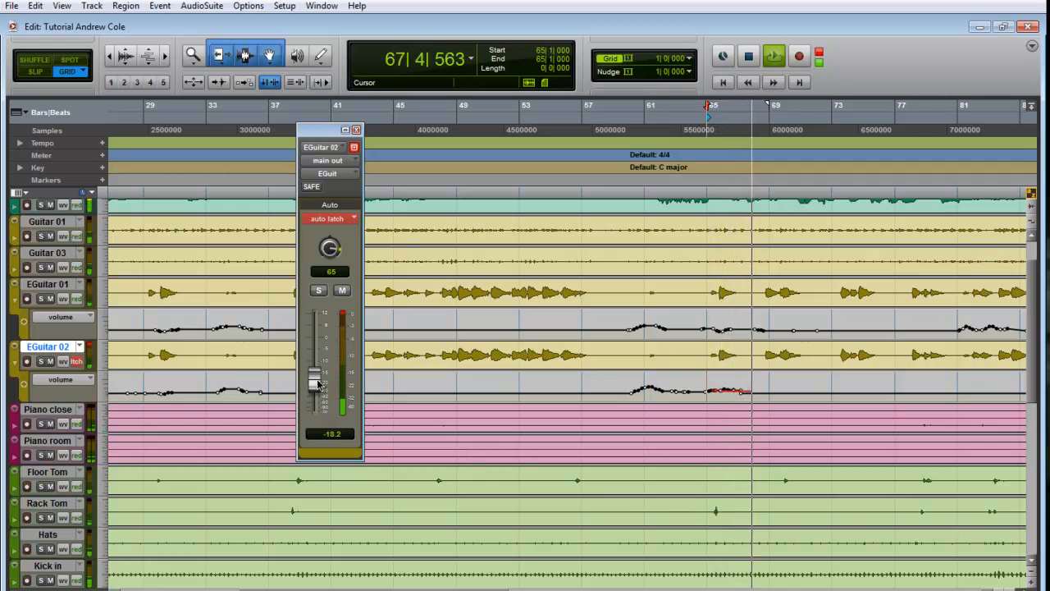
drag(317, 386, 320, 394)
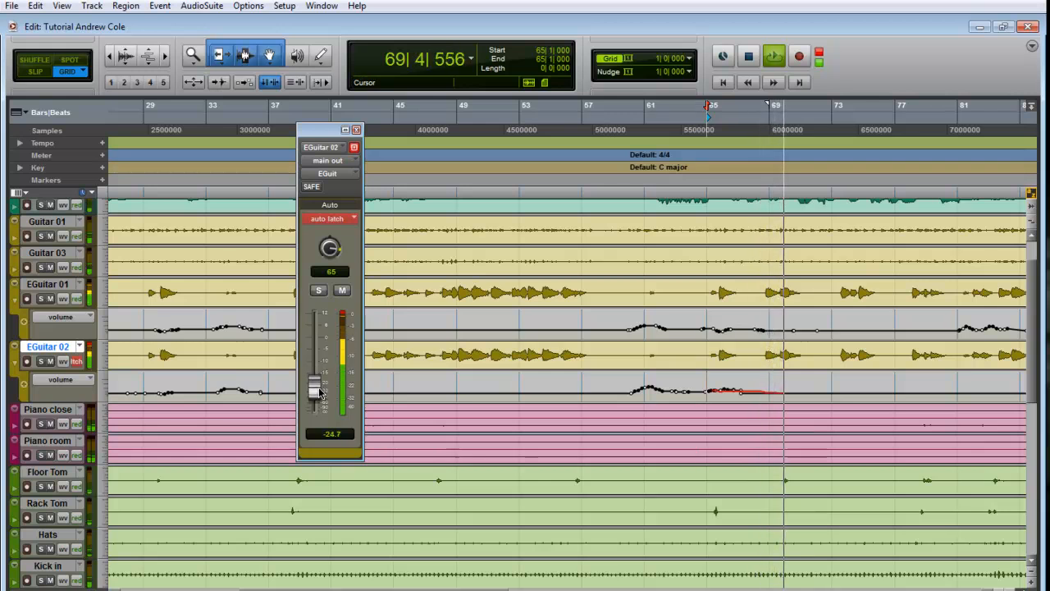
key(space)
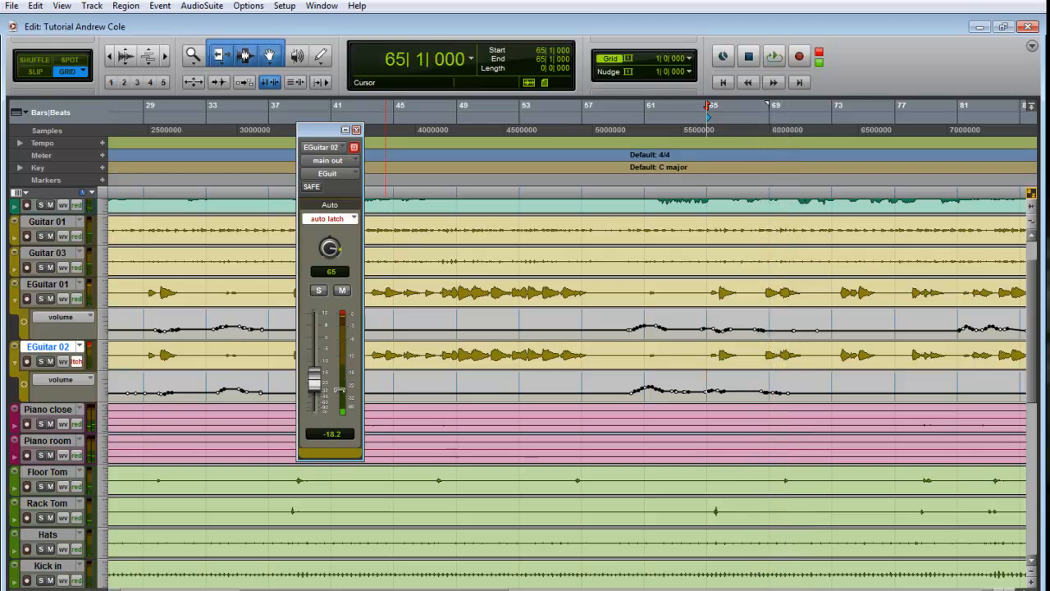
click(357, 130)
Reopen EGuitar 02's floating output fader from the mixer and place the start position at bar 80 in the Edit window
drag(329, 590, 452, 590)
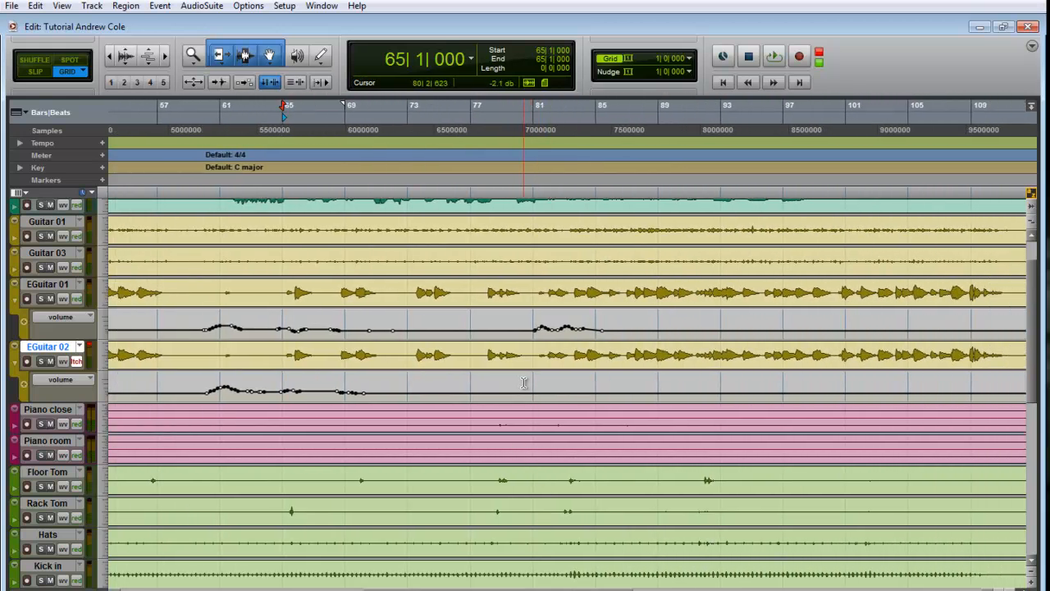
key(ctrl+equal)
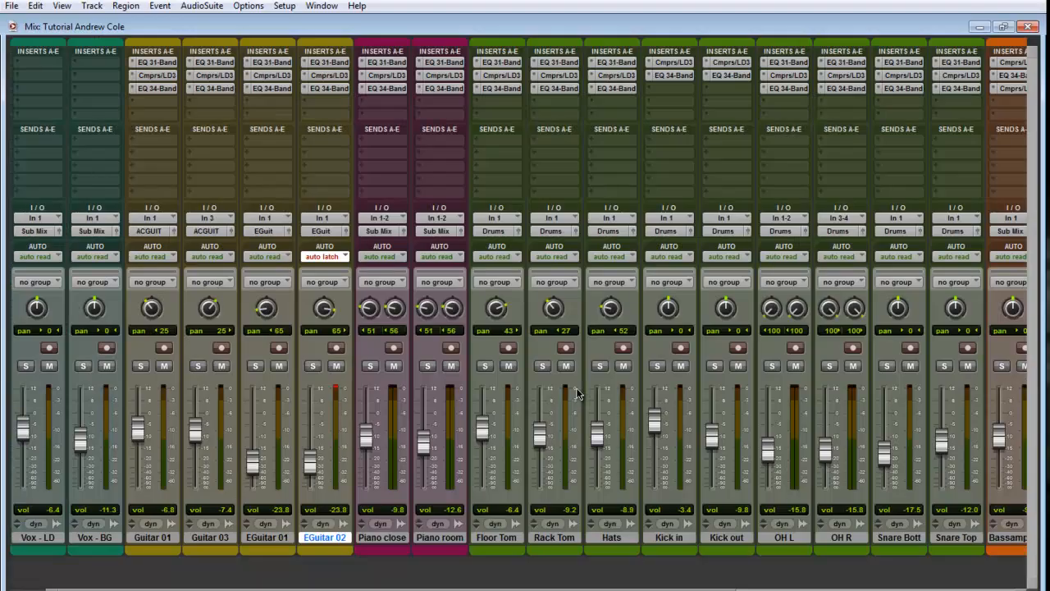
click(347, 232)
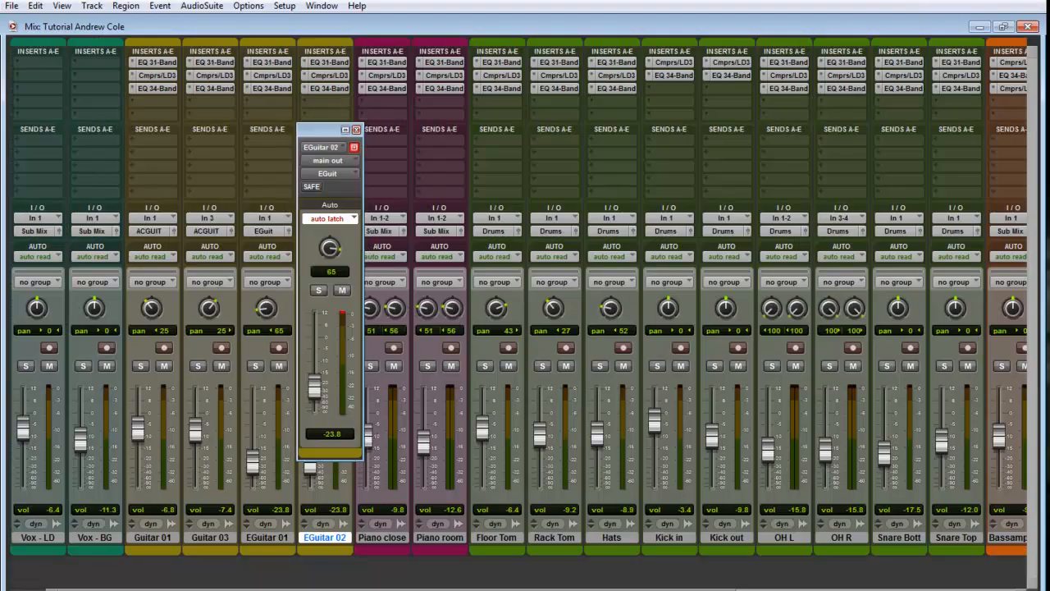
click(1029, 28)
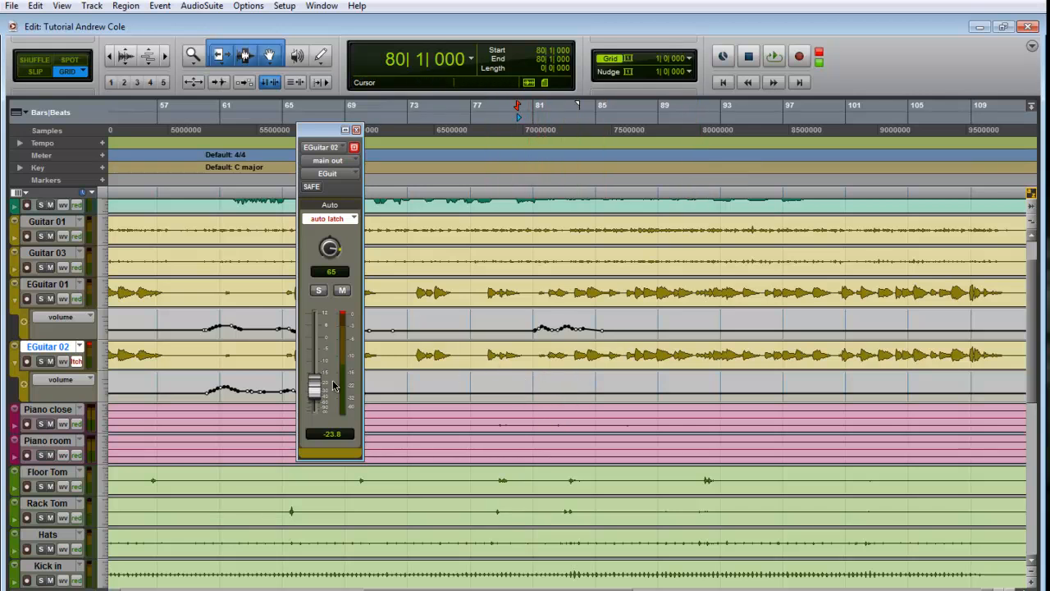
Write EGuitar 02's volume automation in latch mode from bar 80, riding the level up and back down, and close its floating fader
key(space)
drag(315, 390, 333, 377)
drag(333, 386, 340, 396)
key(space)
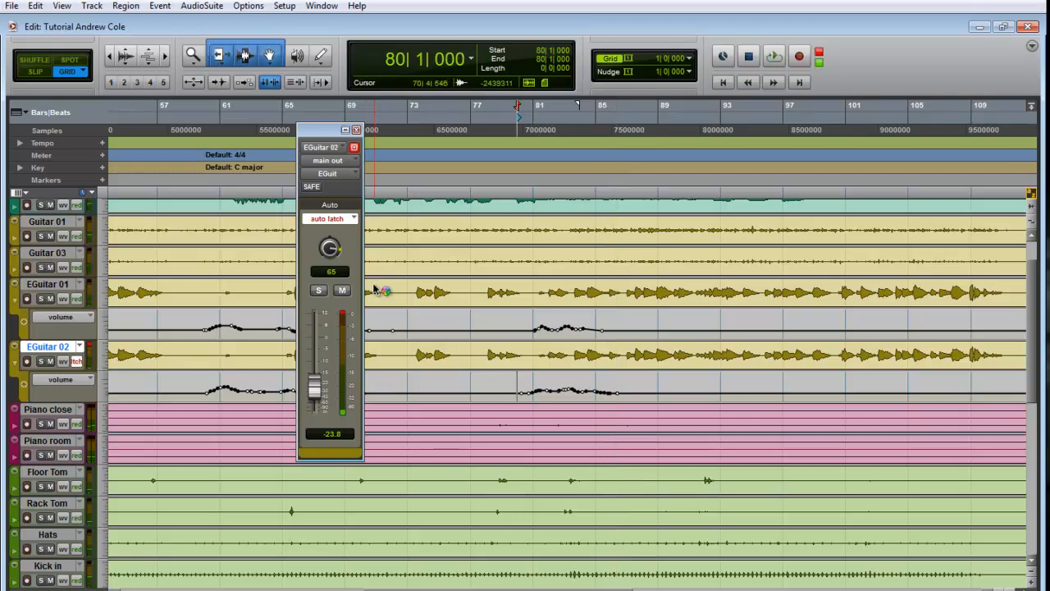
click(356, 130)
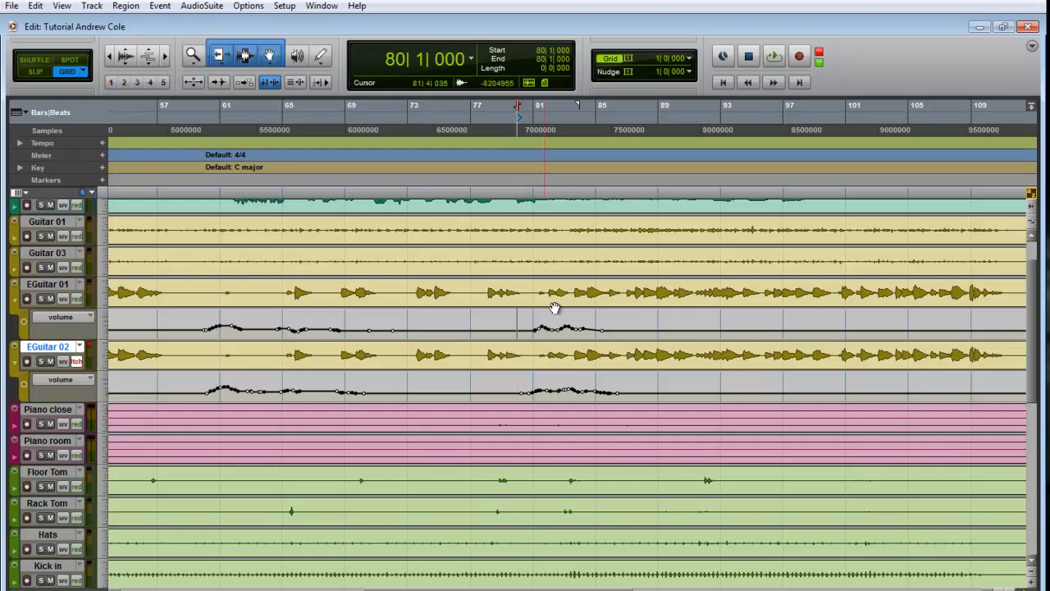
Set EGuitar 02's automation mode to read in the mixer and play back the mix
key(ctrl+equal)
click(324, 256)
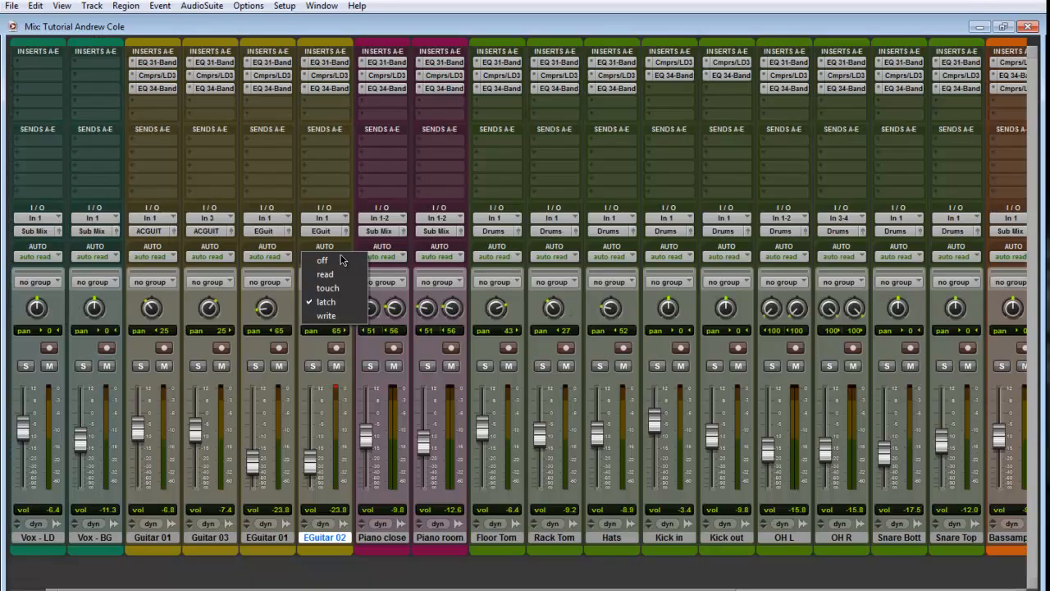
click(342, 266)
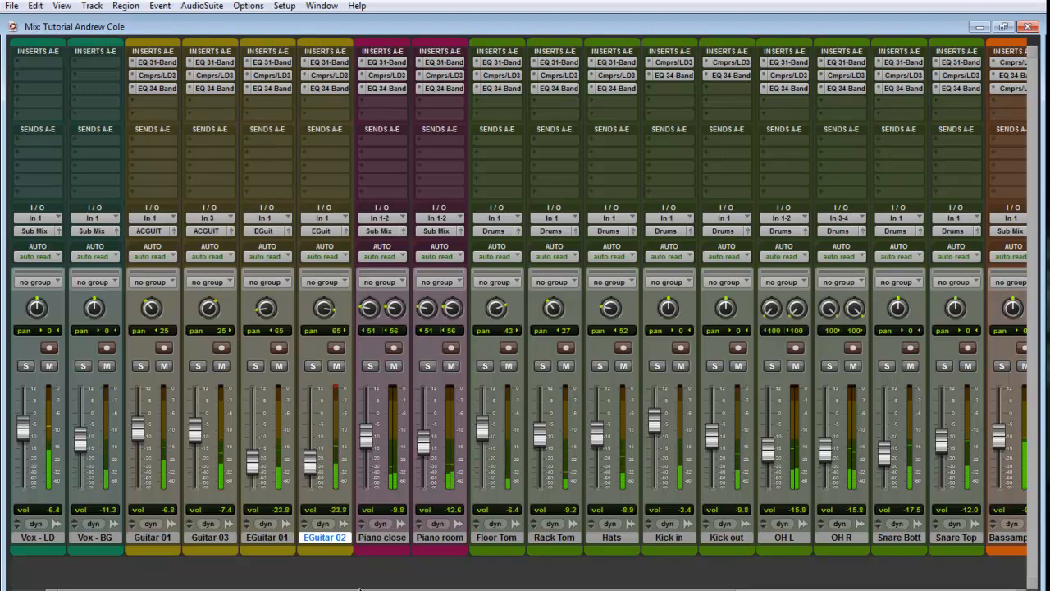
mouse_move(359, 590)
mouse_down()
mouse_move(432, 589)
mouse_move(358, 589)
mouse_up()
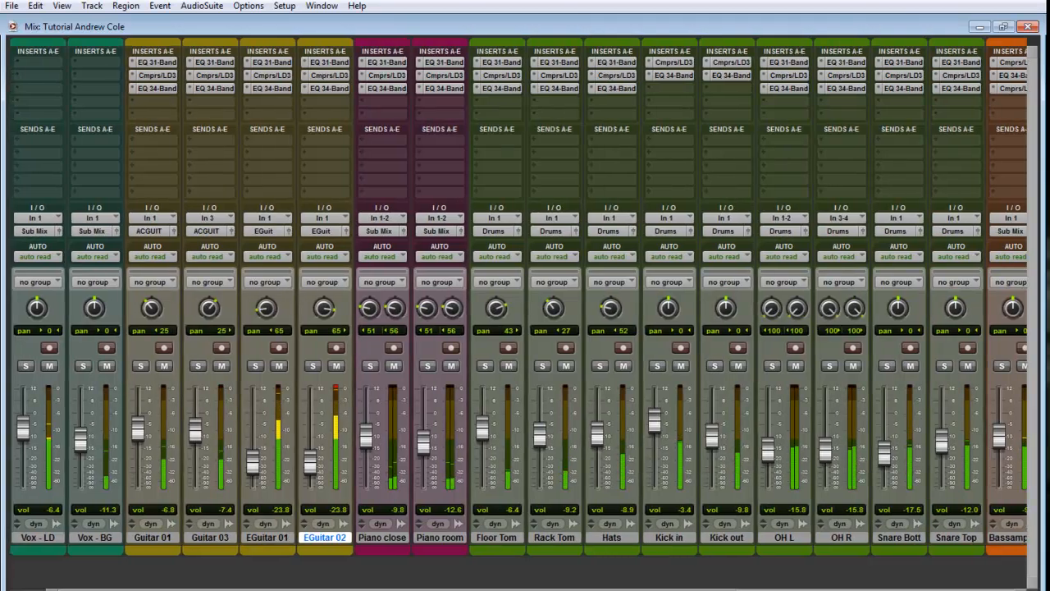